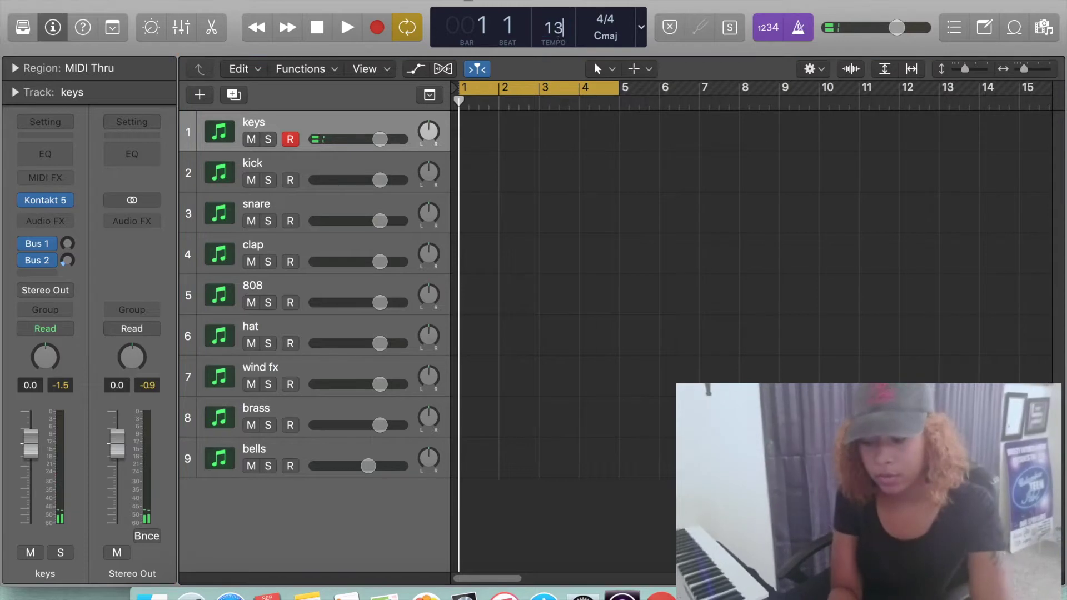
Step: Record a four-bar chord part on the keys track within the cycle range
{"action": "left_click", "coordinate": [378, 27]}
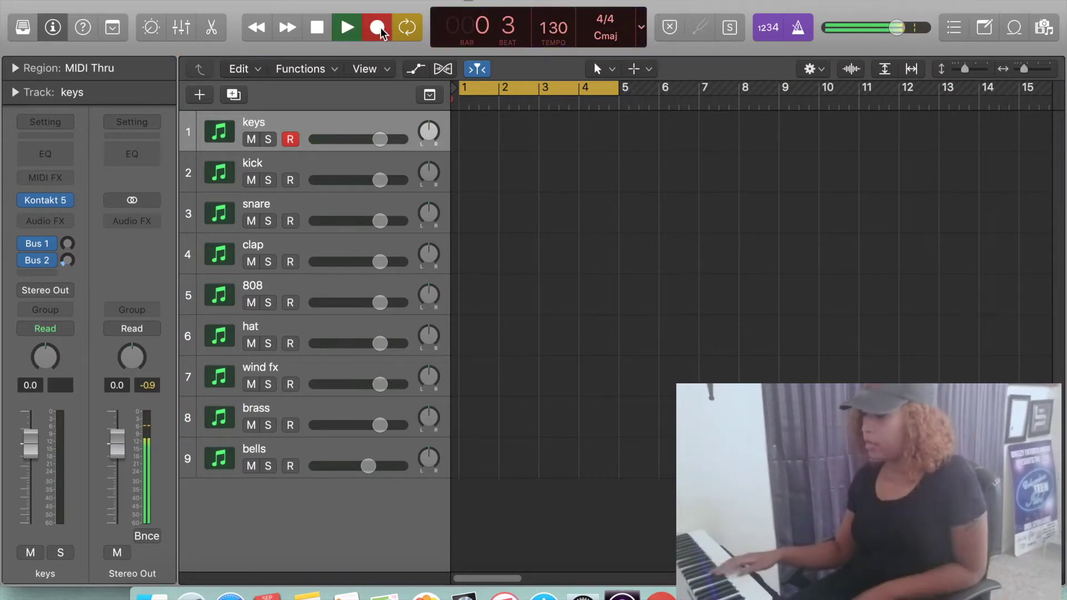
{"action": "key", "text": "space"}
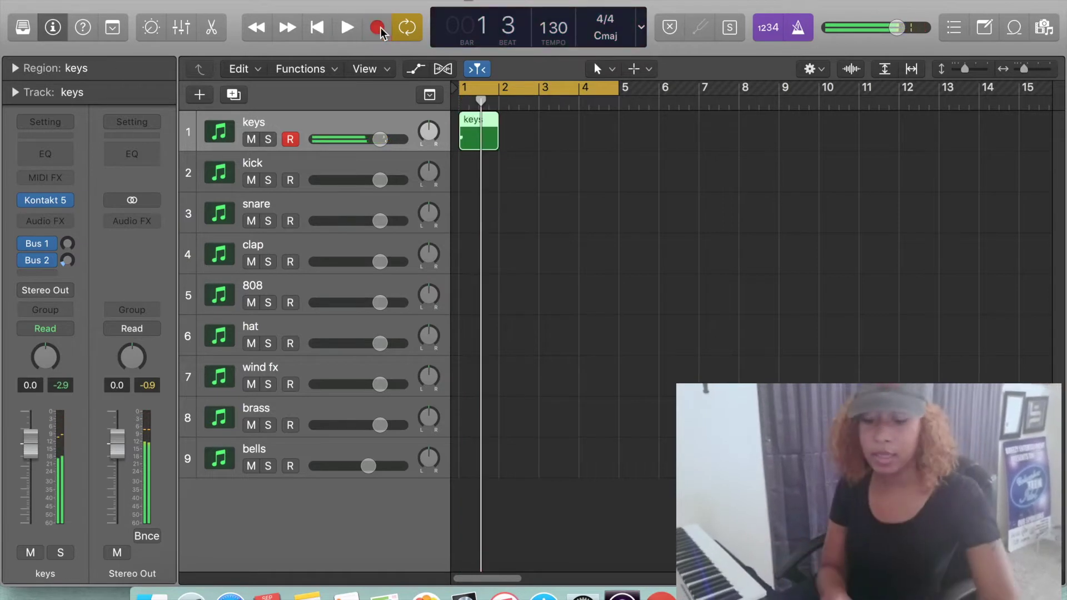
{"action": "left_click", "coordinate": [378, 27]}
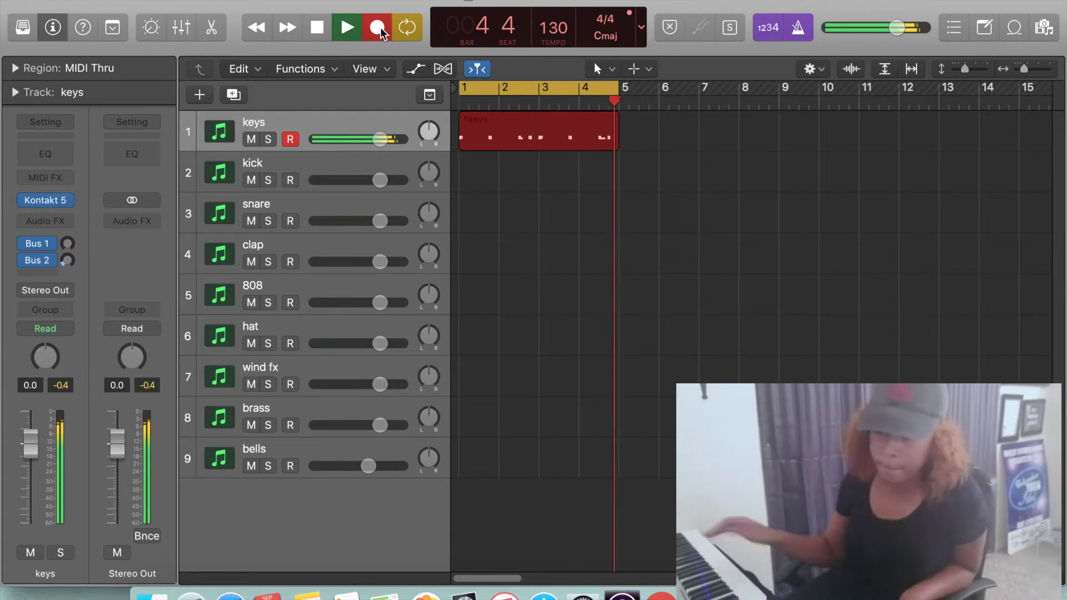
Step: Quantize all notes in the keys region to 1/16 Note and set their velocity to 73
{"action": "double_click", "coordinate": [539, 135]}
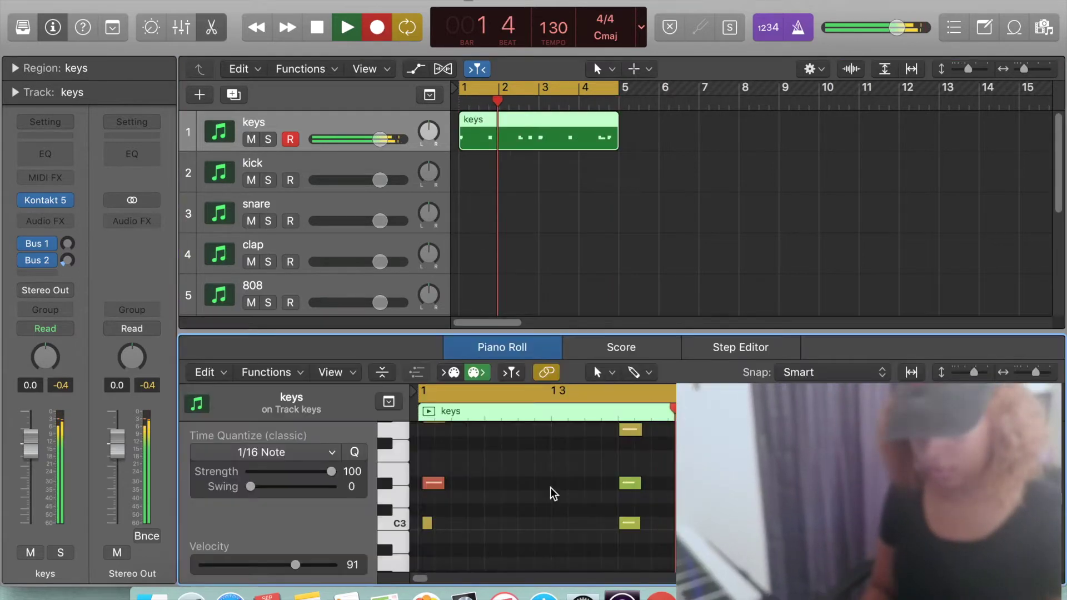
{"action": "key", "text": "super+a"}
{"action": "left_click_drag", "start_coordinate": [295, 564], "coordinate": [275, 564]}
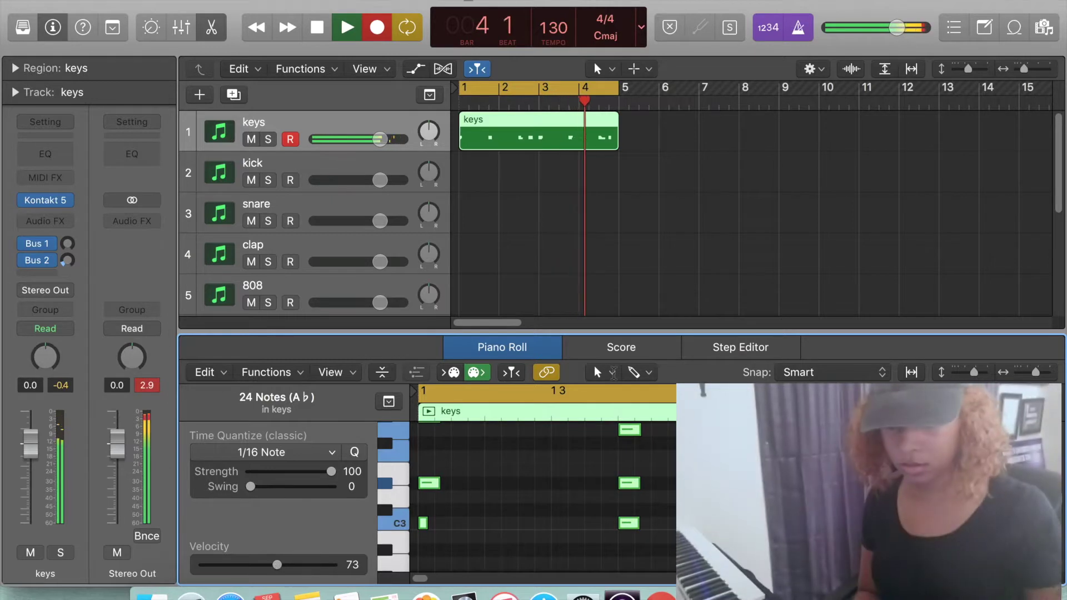
{"action": "key", "text": "space"}
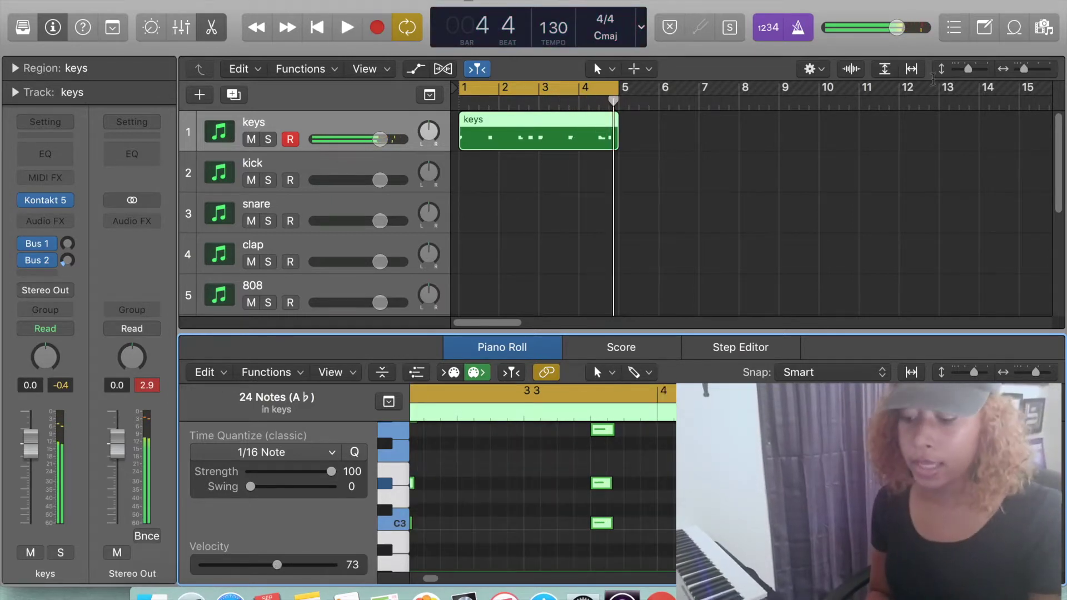
{"action": "key", "text": "x"}
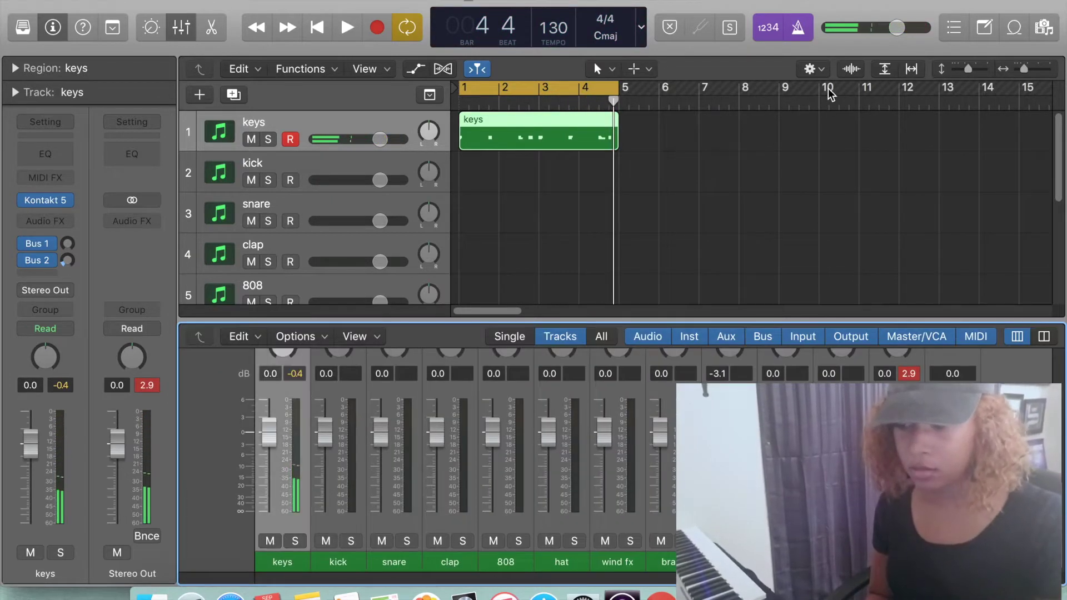
{"action": "key", "text": "x"}
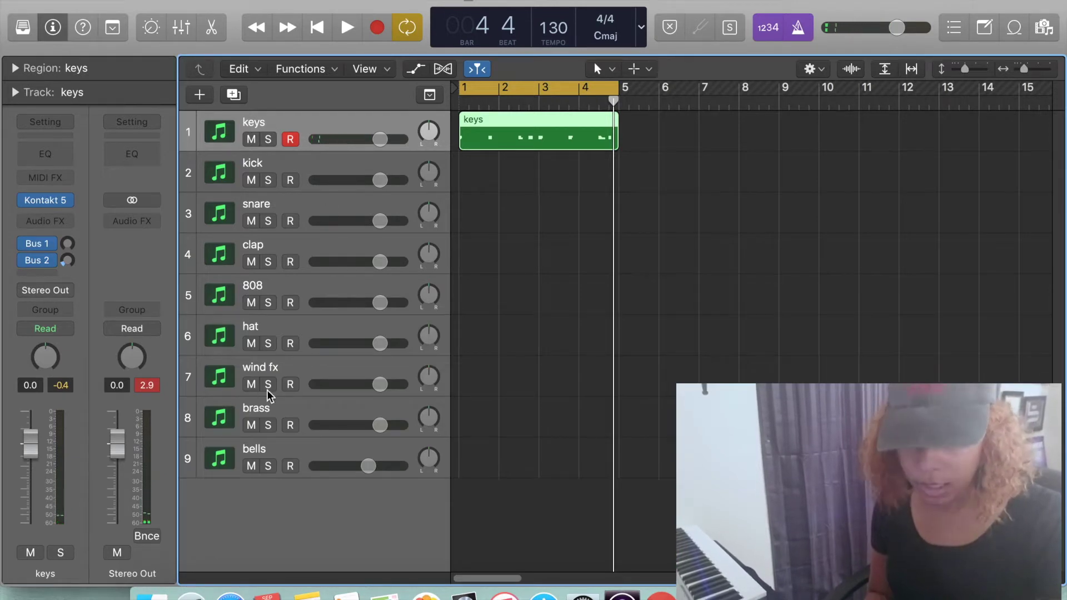
Step: Move the bells track directly below keys and record a four-bar bells part with the metronome off
{"action": "left_click_drag", "start_coordinate": [287, 447], "coordinate": [324, 181]}
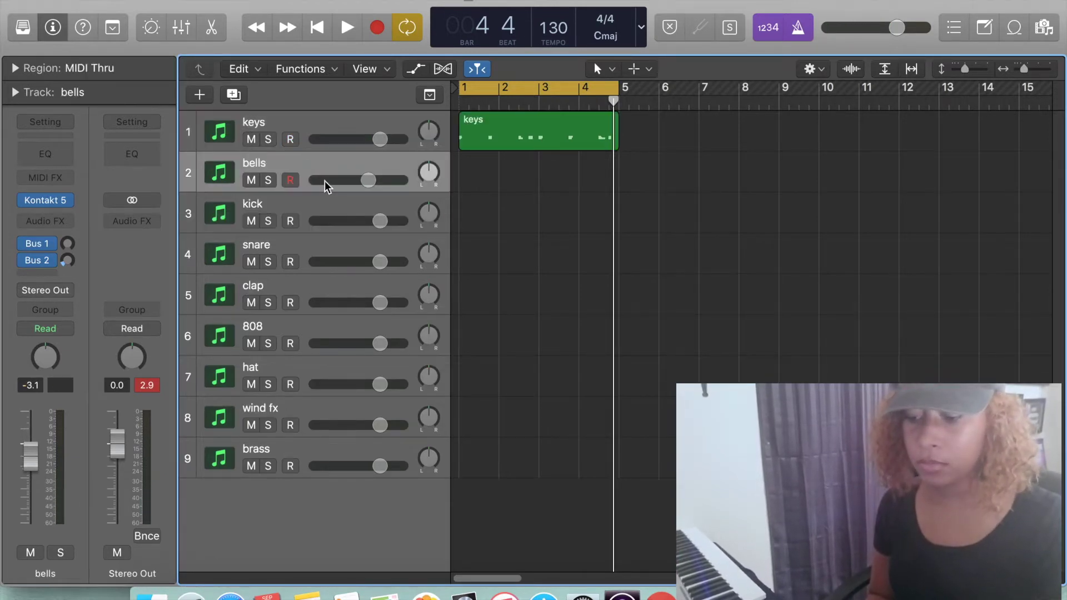
{"action": "key", "text": "space"}
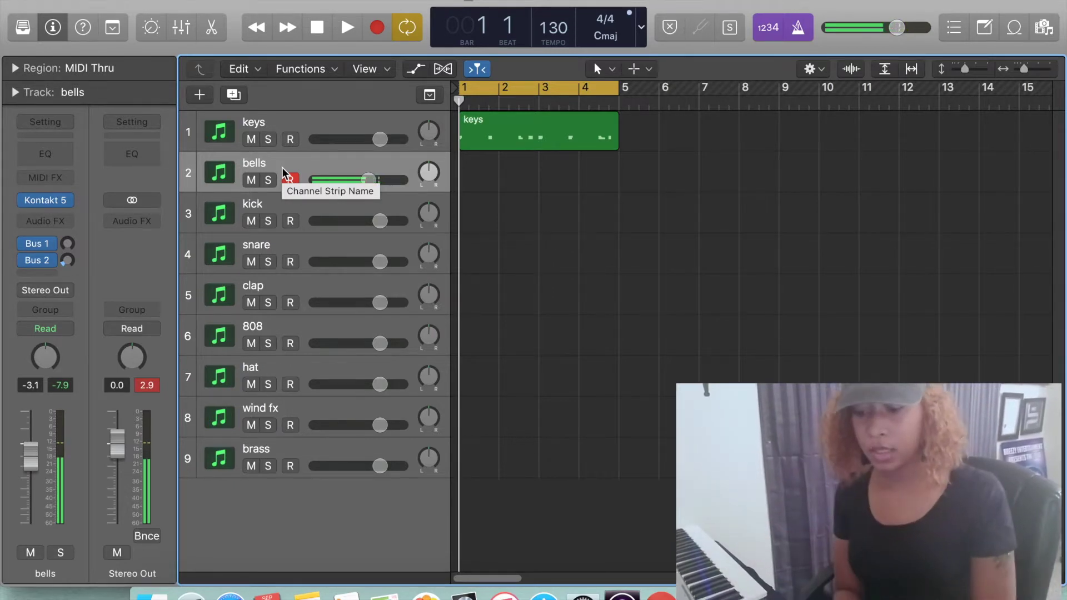
{"action": "key", "text": "space"}
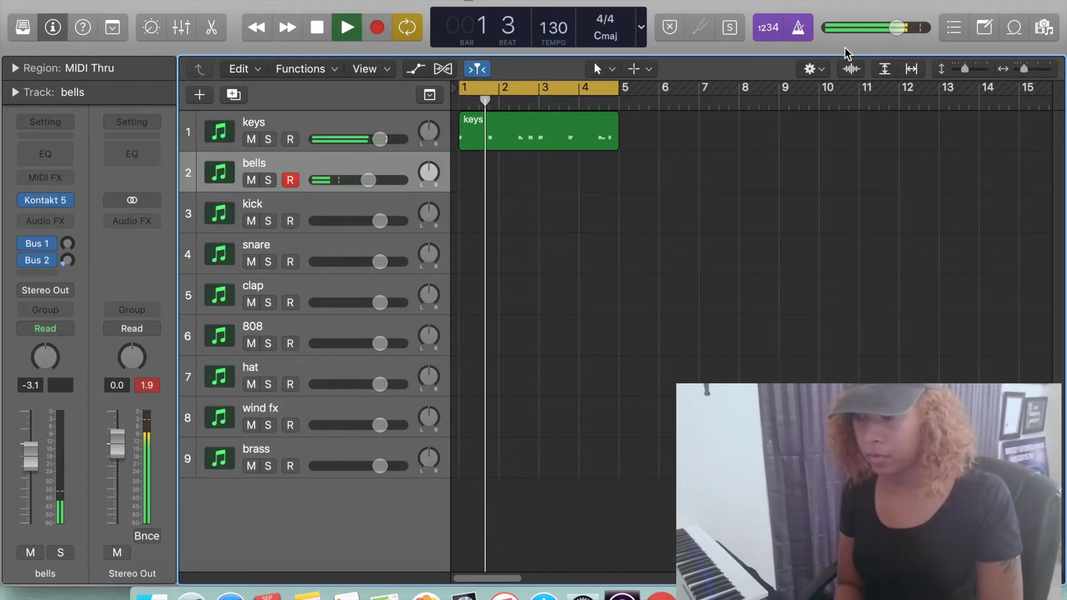
{"action": "left_click", "coordinate": [798, 25]}
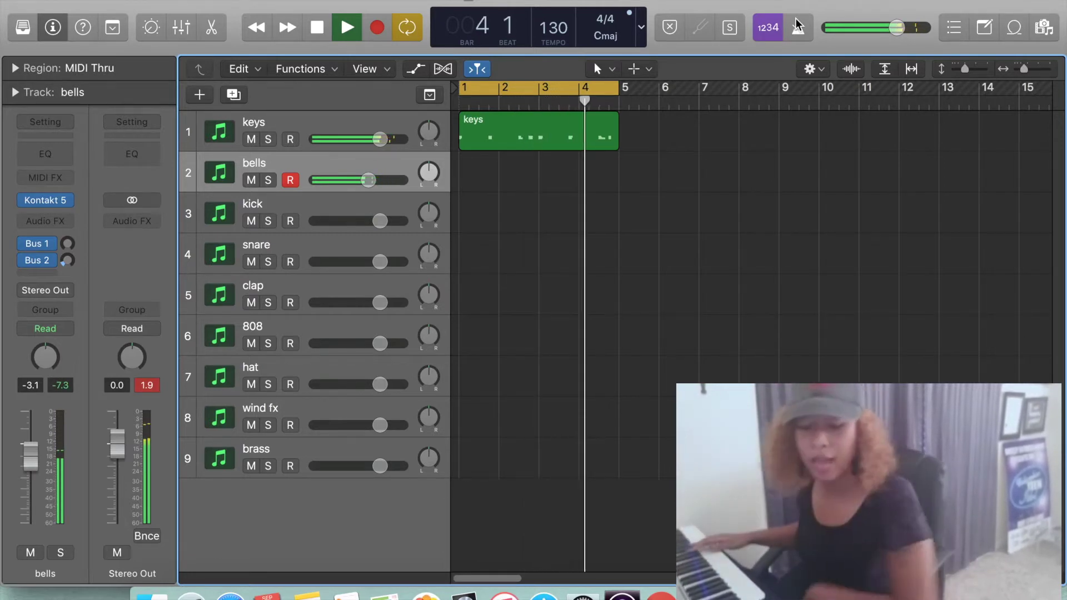
{"action": "key", "text": "r"}
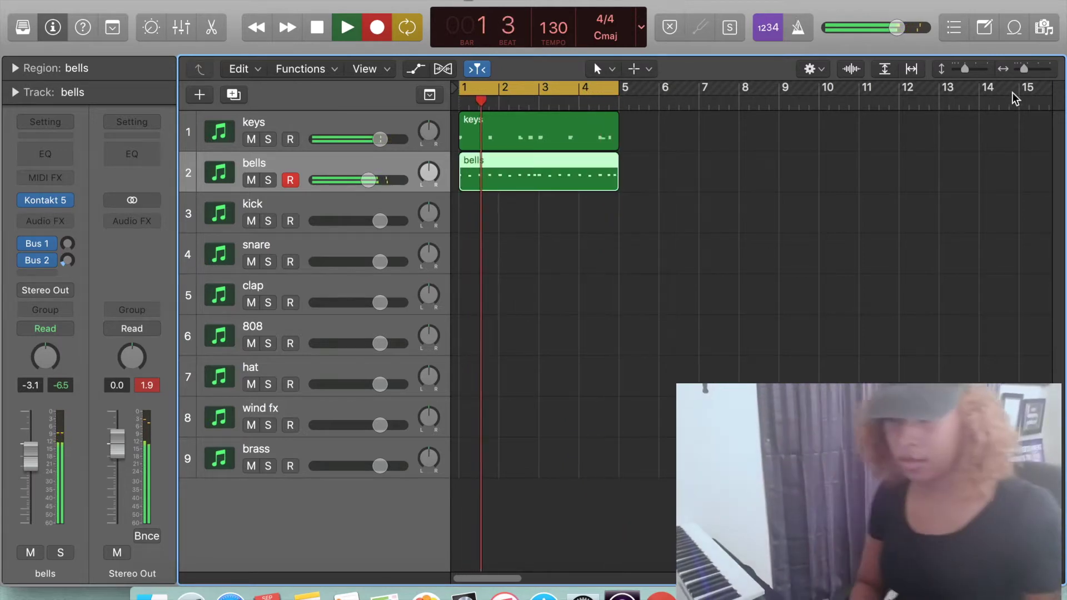
Step: Quantize all notes in the bells region to 1/16 Note and close the Piano Roll
{"action": "double_click", "coordinate": [575, 180]}
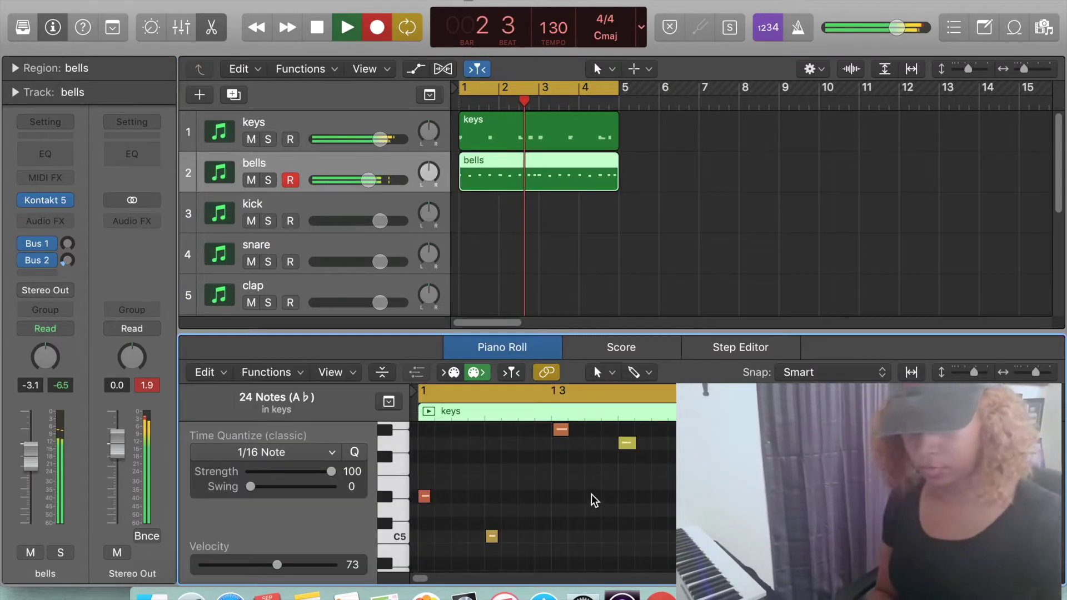
{"action": "key", "text": "super+a"}
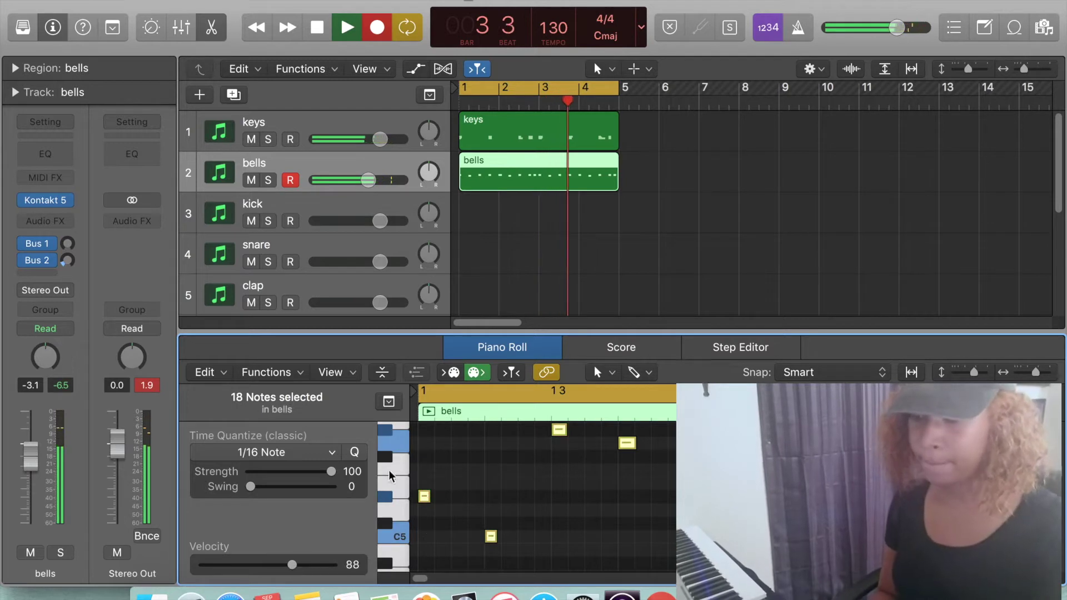
{"action": "key", "text": "space"}
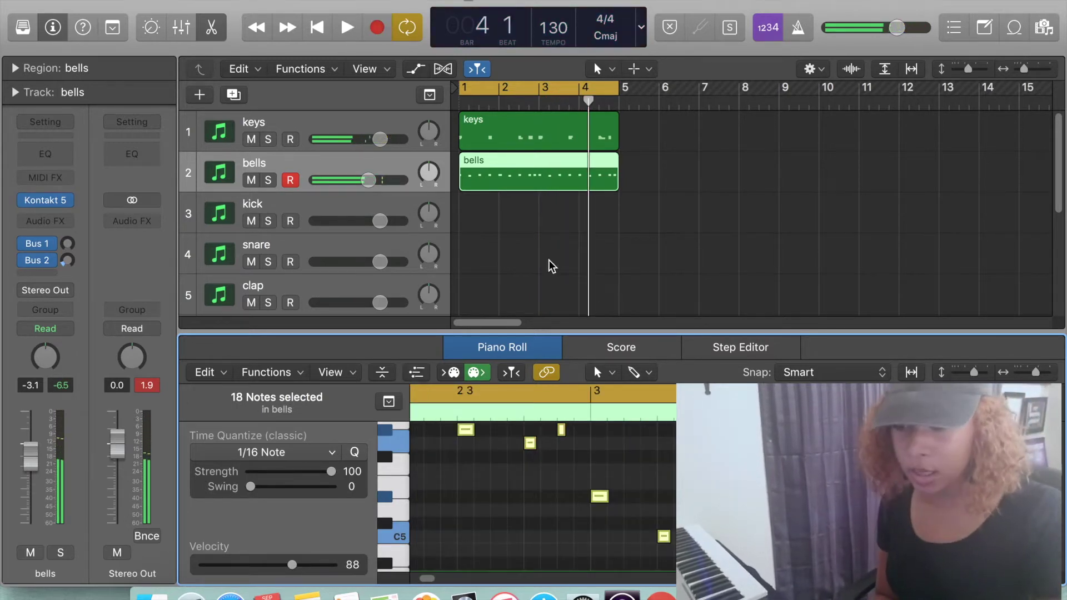
{"action": "key", "text": "x"}
{"action": "key", "text": "x"}
Step: Move the brass track below bells and place the kick track between bells and brass
{"action": "left_click_drag", "start_coordinate": [321, 448], "coordinate": [318, 209]}
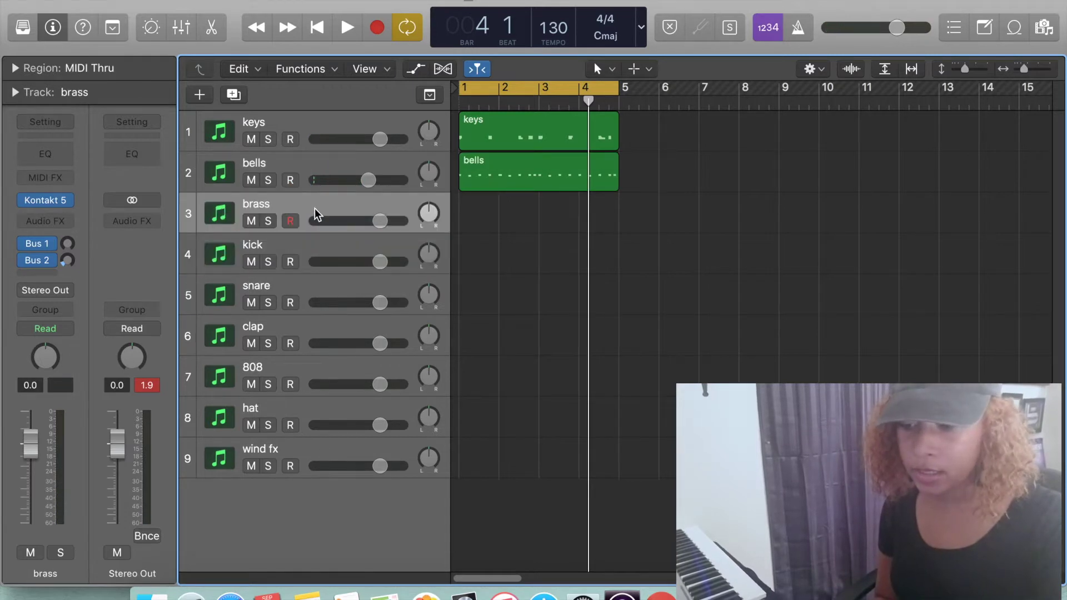
{"action": "key", "text": "Return"}
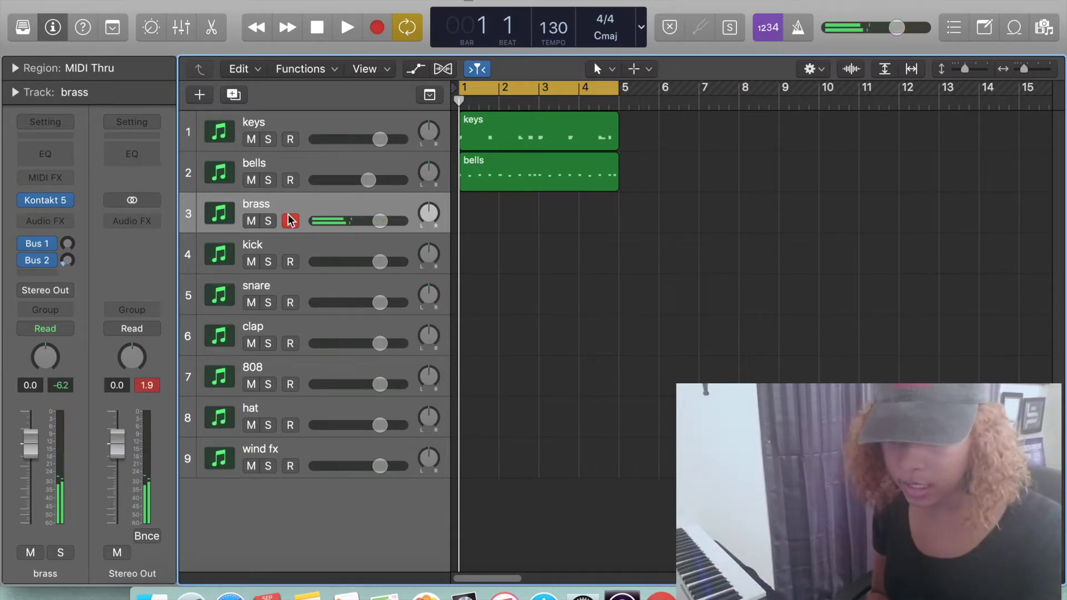
{"action": "left_click_drag", "start_coordinate": [280, 243], "coordinate": [278, 184]}
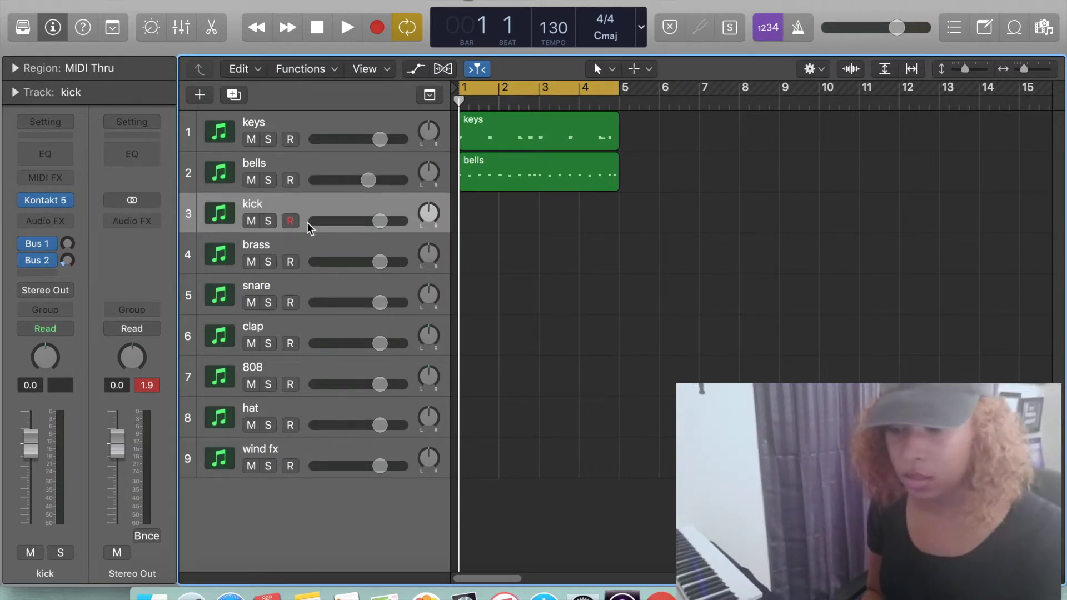
Step: Adjust the Thin 808 Kick's output volume in Kontakt and audition it against the loop with the metronome on
{"action": "left_click", "coordinate": [48, 204]}
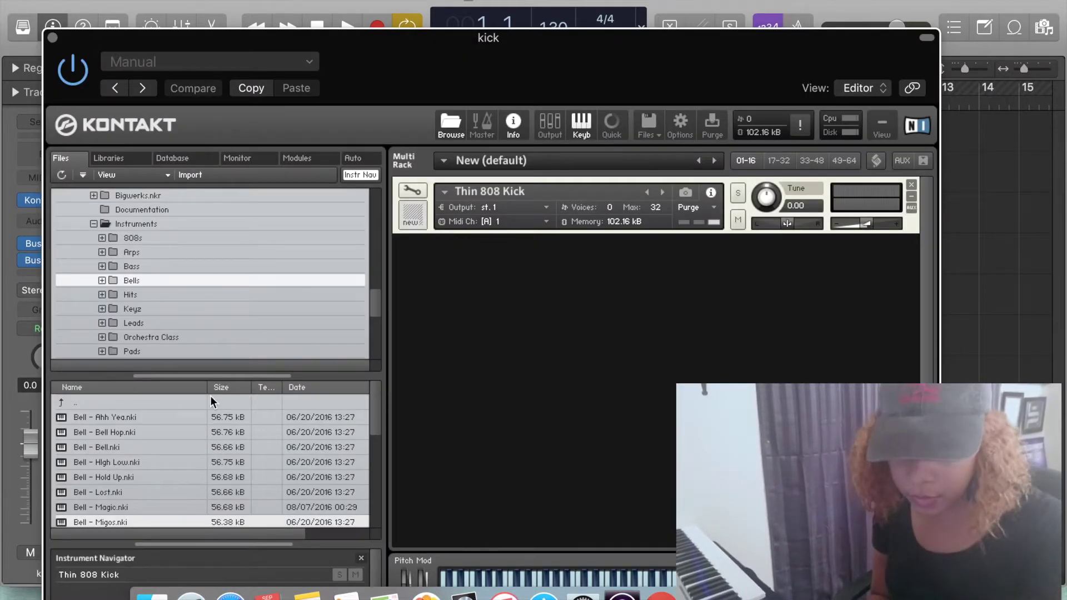
{"action": "left_click", "coordinate": [52, 38]}
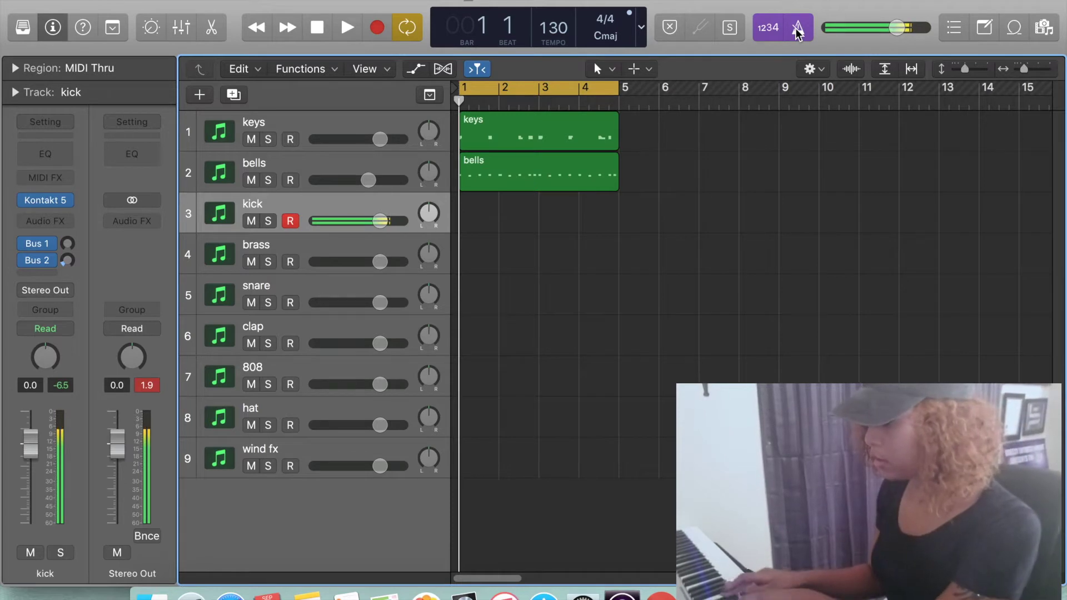
{"action": "key", "text": "XF86AudioRaiseVolume"}
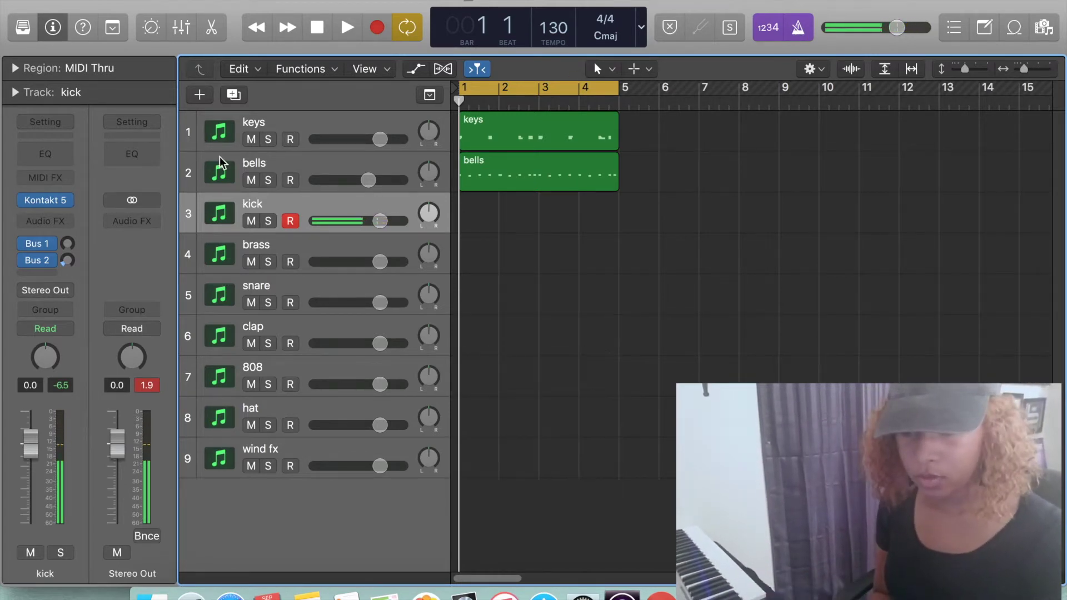
{"action": "key", "text": "v"}
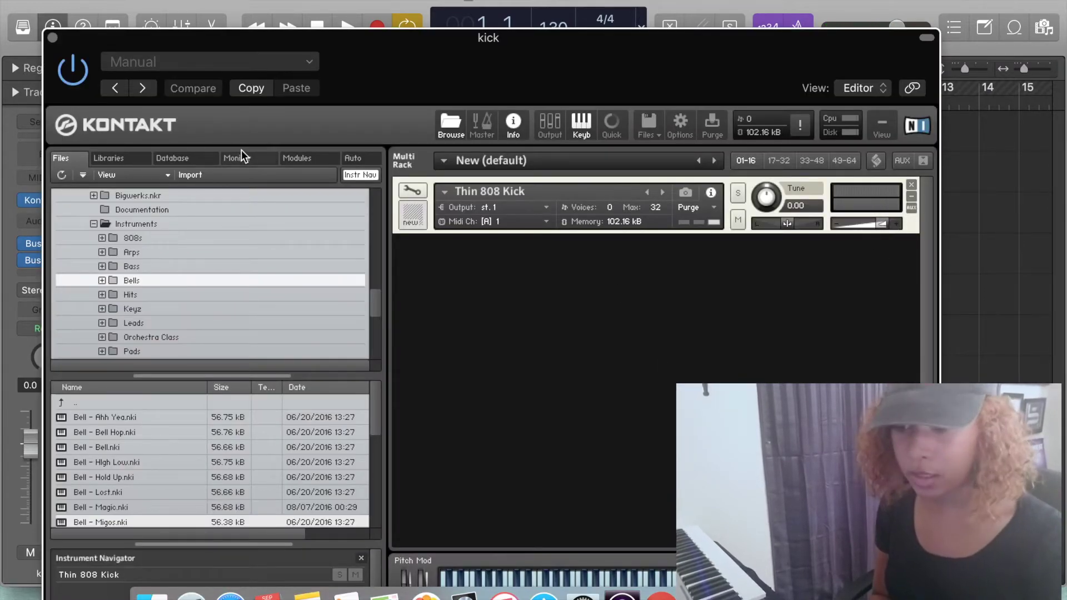
{"action": "left_click", "coordinate": [53, 36]}
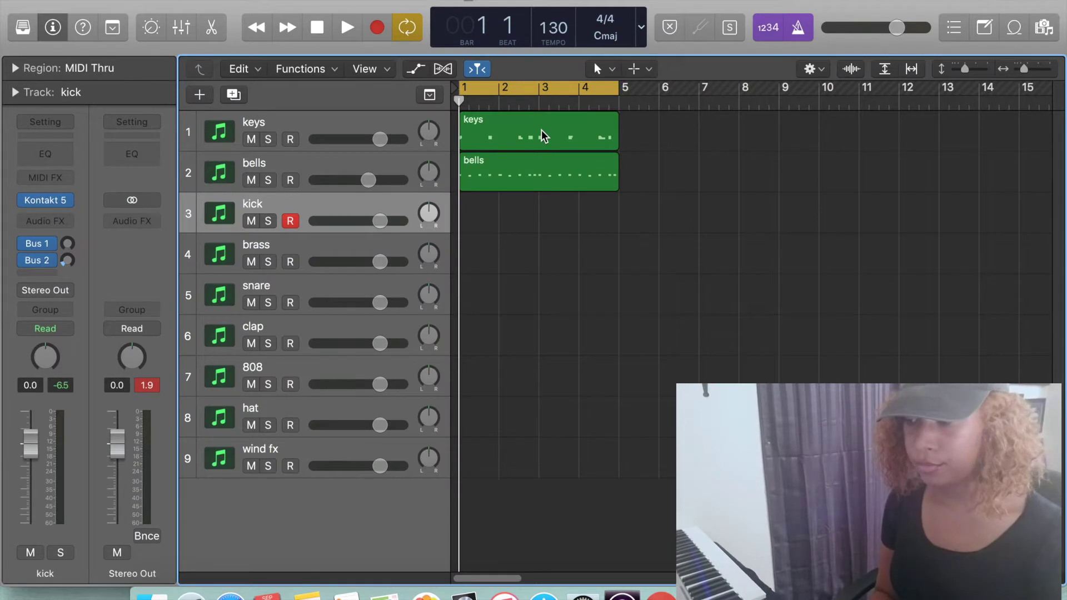
{"action": "key", "text": "space"}
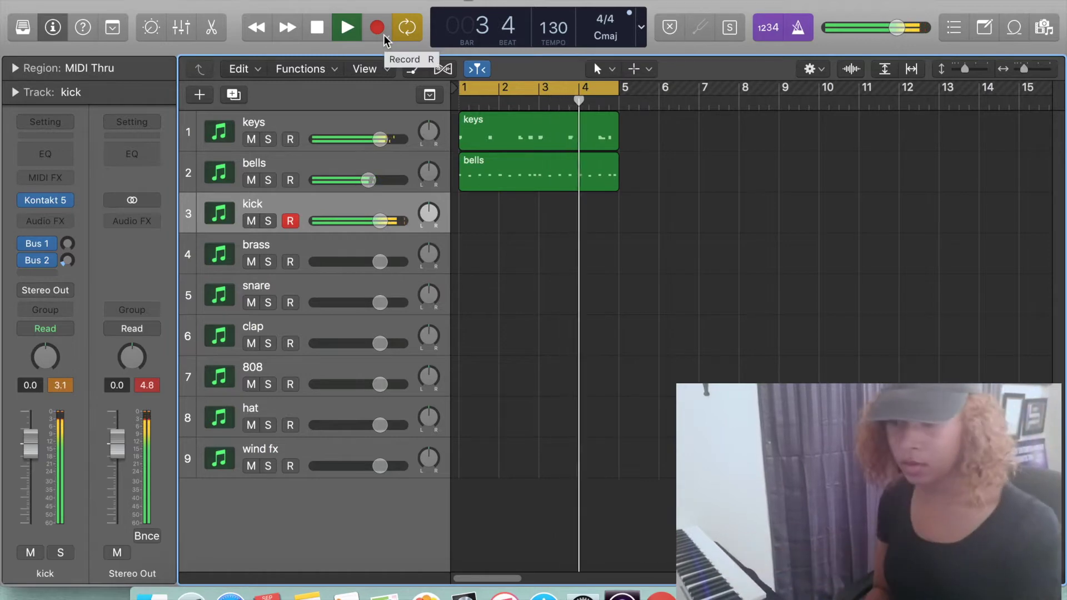
{"action": "left_click", "coordinate": [45, 199]}
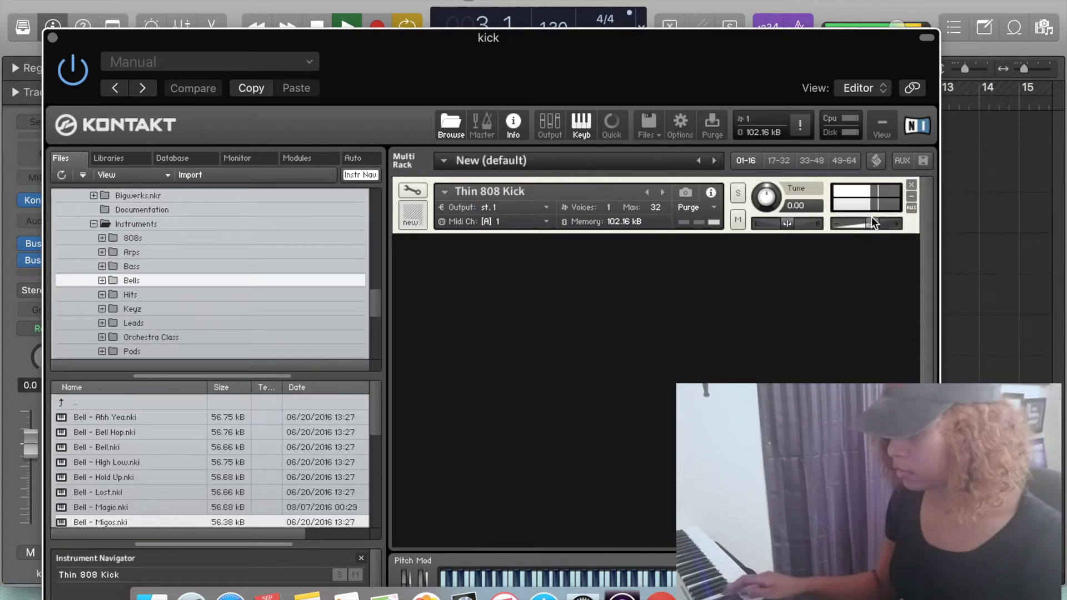
{"action": "left_click", "coordinate": [57, 36]}
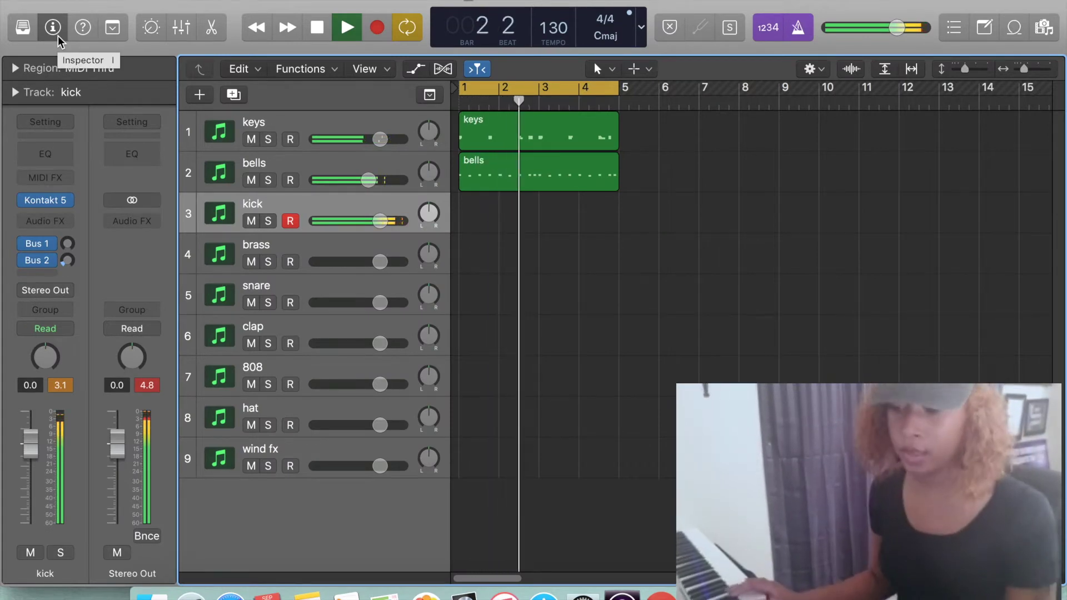
Step: Record a kick pattern across the four-bar cycle and join the kick regions into one
{"action": "key", "text": "r"}
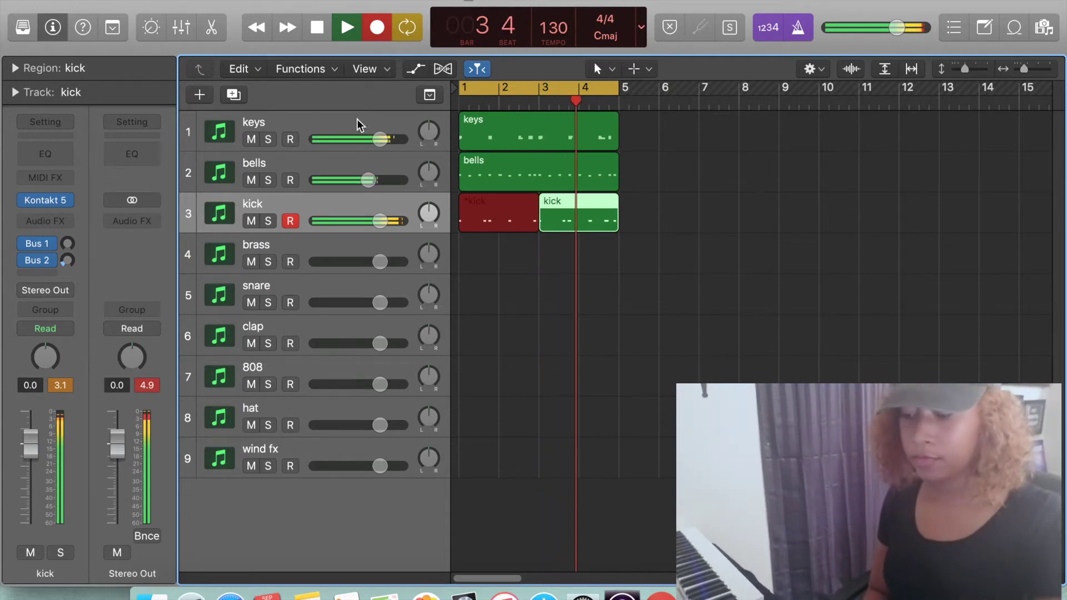
{"action": "key", "text": "space"}
{"action": "left_click_drag", "start_coordinate": [665, 224], "coordinate": [361, 224]}
{"action": "key", "text": "super+j"}
Step: Delete the stray lower note at the start of the kick region in the Piano Roll
{"action": "double_click", "coordinate": [526, 209]}
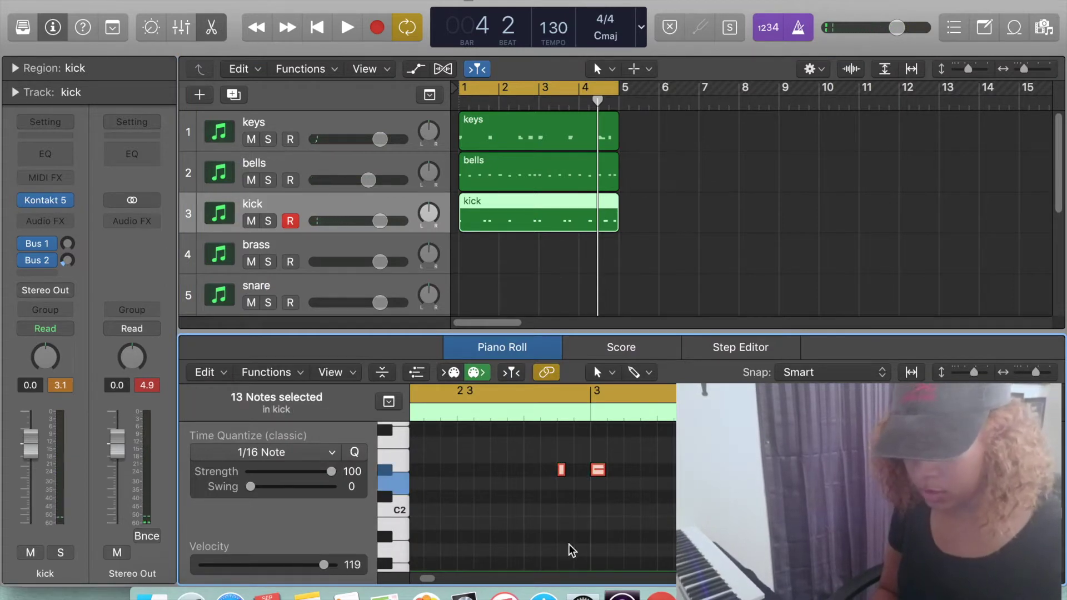
{"action": "scroll", "coordinate": [603, 538], "scroll_direction": "left", "scroll_amount": 5}
{"action": "left_click", "coordinate": [499, 505]}
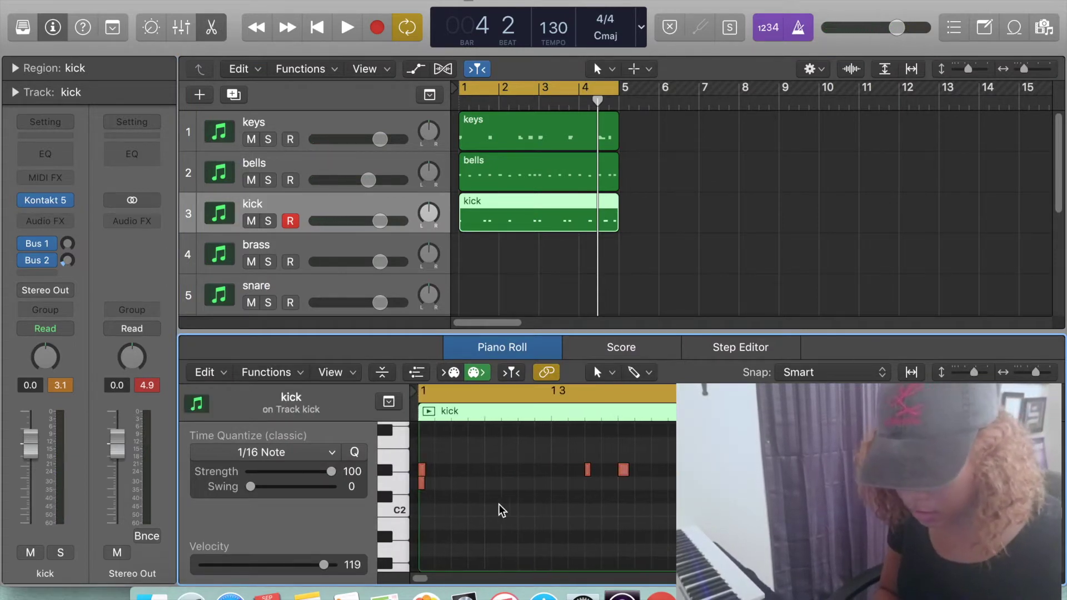
{"action": "left_click", "coordinate": [422, 483]}
{"action": "key", "text": "Delete"}
{"action": "key", "text": "Return"}
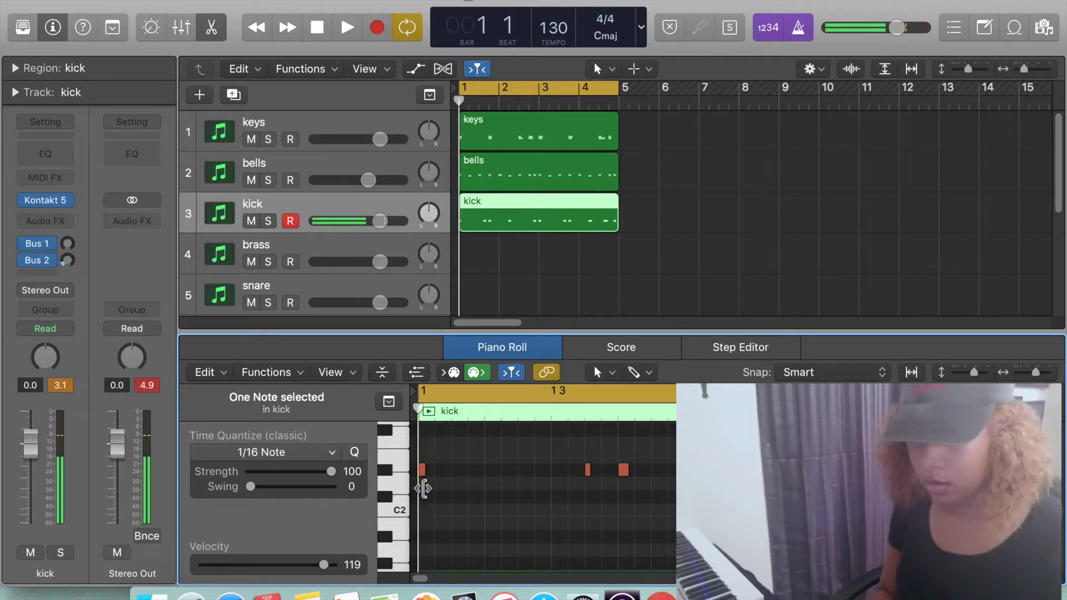
Step: Lengthen all the kick notes slightly and play the loop with the metronome off
{"action": "key", "text": "super+a"}
{"action": "left_click_drag", "start_coordinate": [424, 471], "coordinate": [428, 473]}
{"action": "key", "text": "space"}
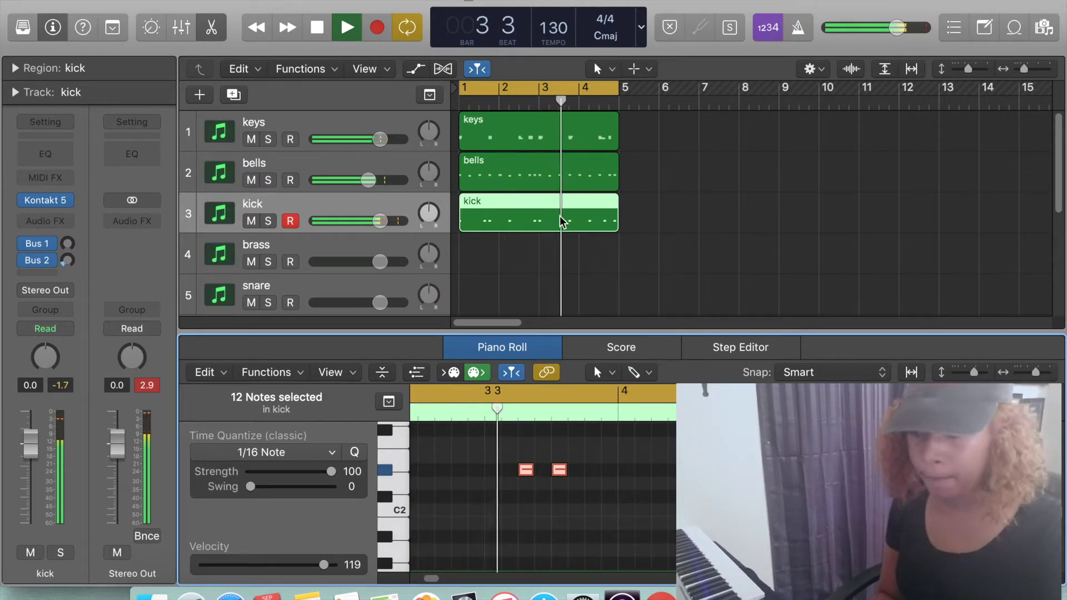
Step: Add a Channel EQ to the kick track, moving the 250 Hz band to 650 Hz and the 100 Hz band to 68 Hz at +5.0 dB
{"action": "left_click", "coordinate": [43, 158]}
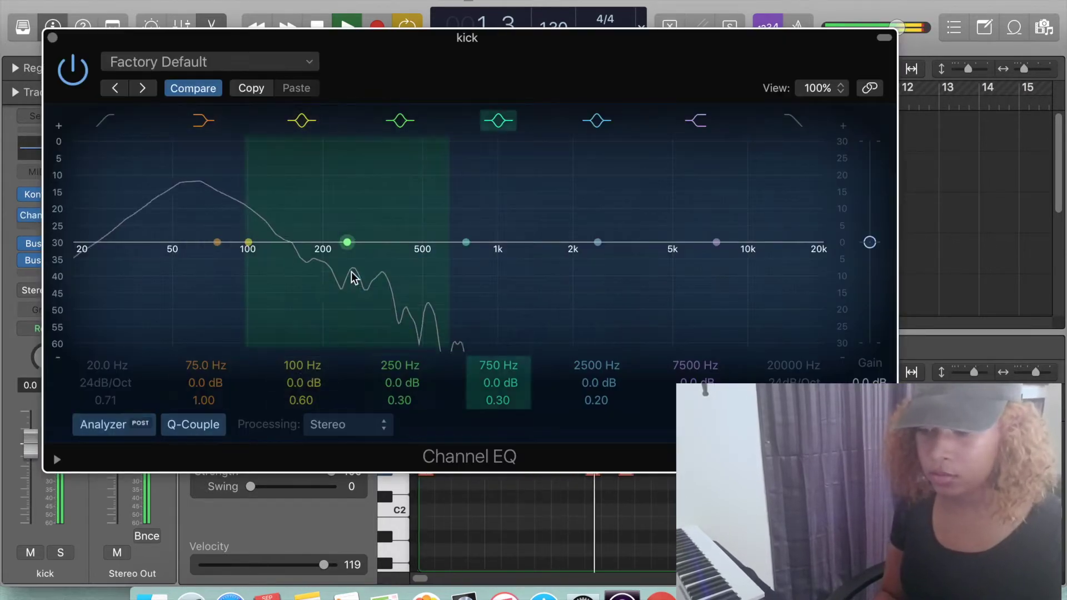
{"action": "left_click_drag", "start_coordinate": [341, 245], "coordinate": [450, 243]}
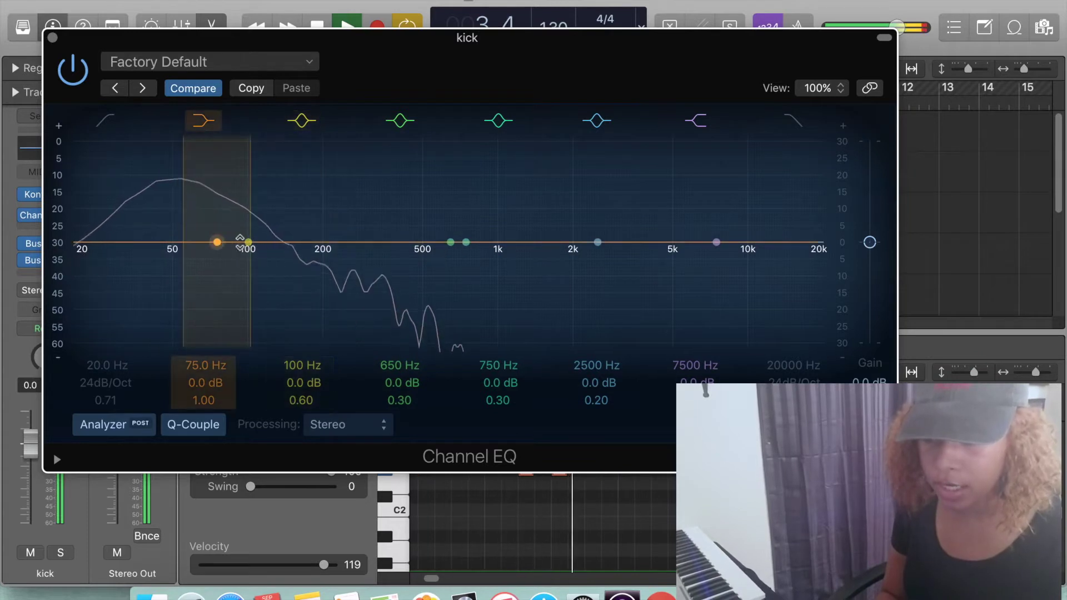
{"action": "left_click_drag", "start_coordinate": [248, 231], "coordinate": [207, 229]}
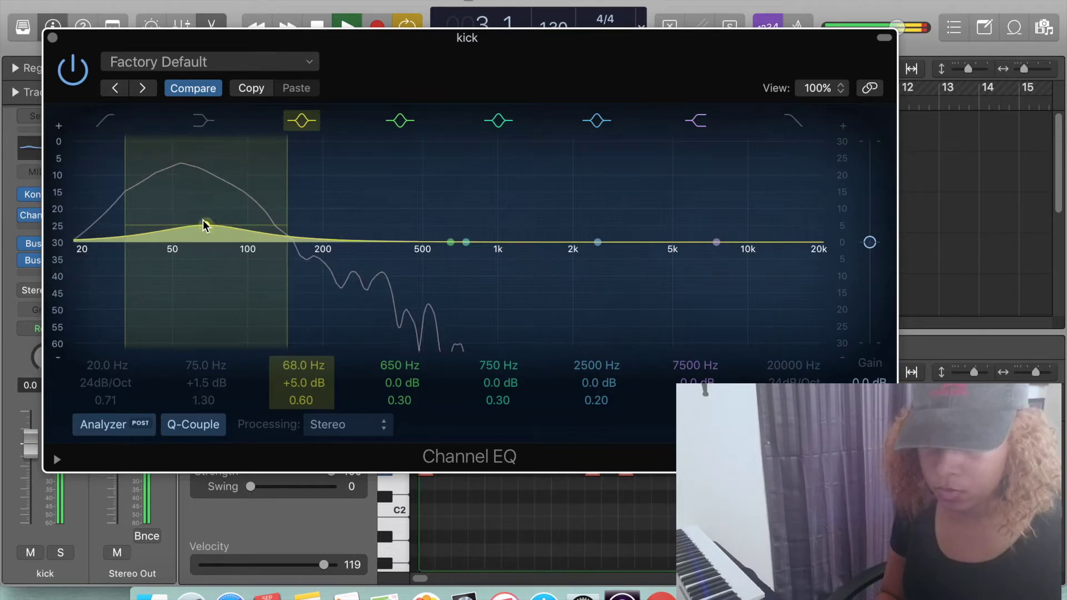
Step: Enable the low-cut band on the kick's Channel EQ, raise its cutoff frequency slightly, and close the plug-in window
{"action": "left_click", "coordinate": [103, 123]}
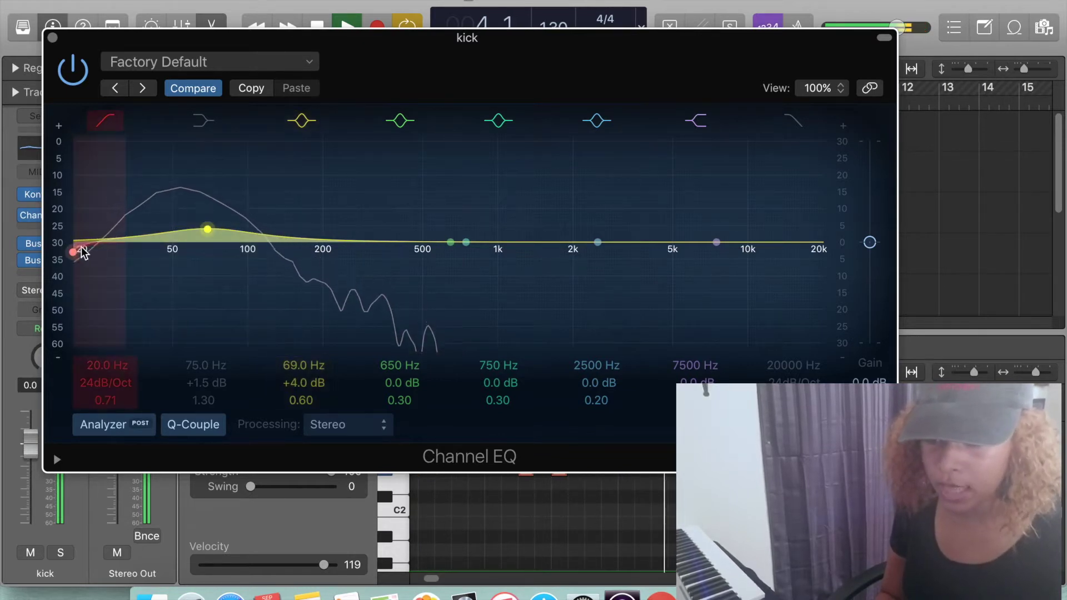
{"action": "left_click_drag", "start_coordinate": [76, 255], "coordinate": [133, 255]}
{"action": "left_click", "coordinate": [54, 38]}
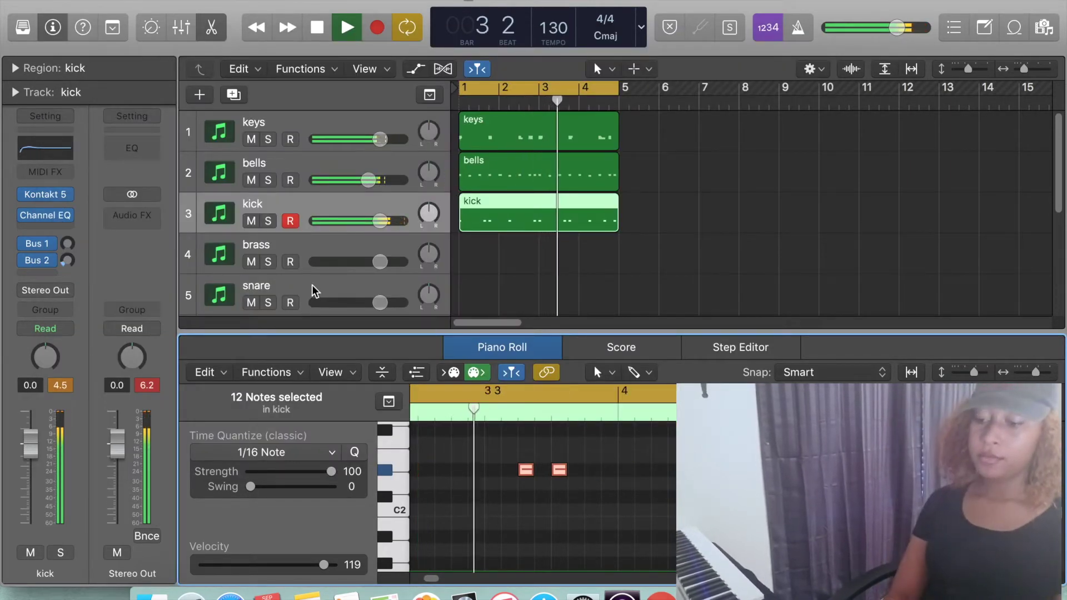
Step: Stop playback, move the snare track directly below the kick track, and return the playhead to bar 1
{"action": "key", "text": "space"}
{"action": "left_click_drag", "start_coordinate": [296, 286], "coordinate": [299, 238]}
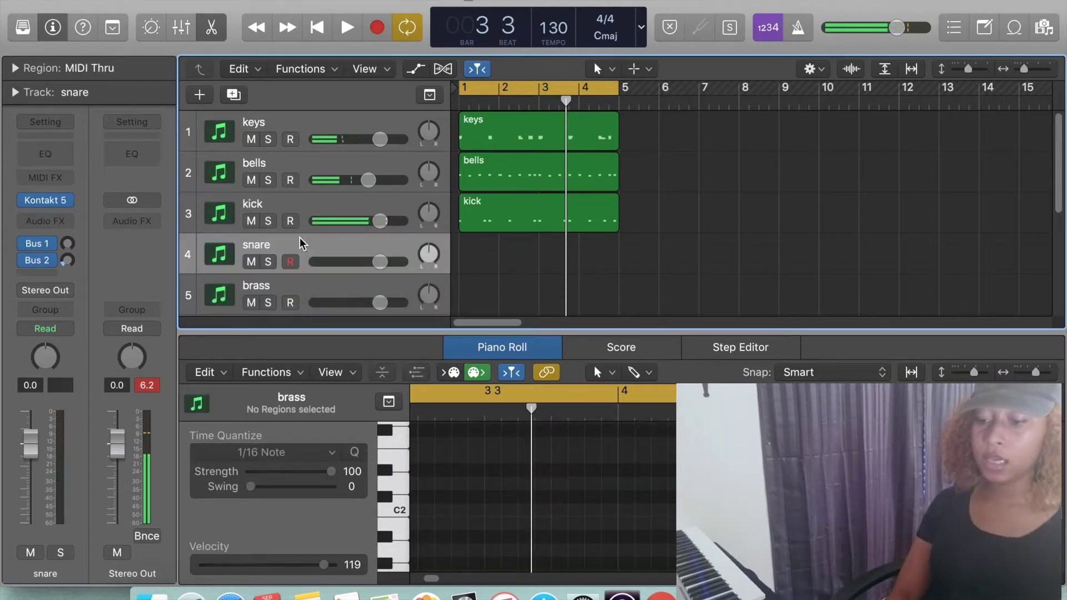
{"action": "key", "text": "Return"}
{"action": "key", "text": "space"}
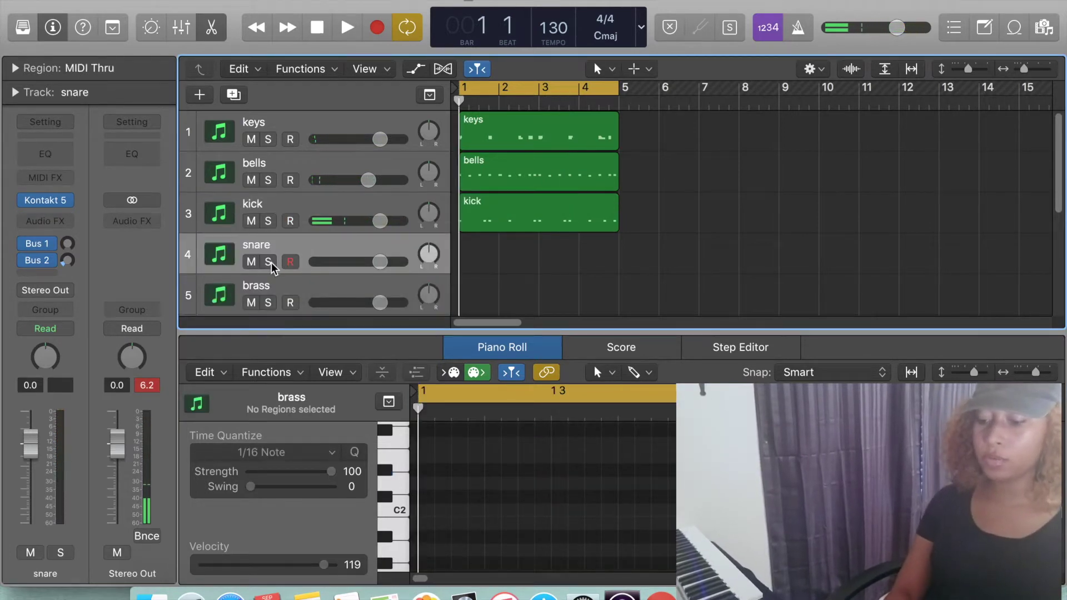
{"action": "key", "text": "r"}
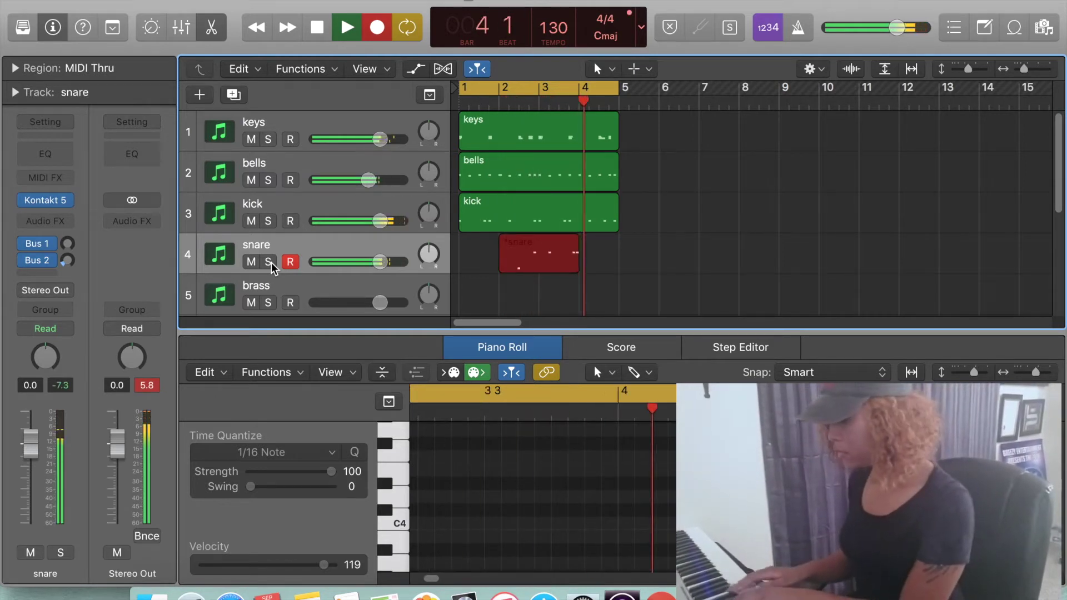
{"action": "key", "text": "space"}
{"action": "key", "text": "super+z"}
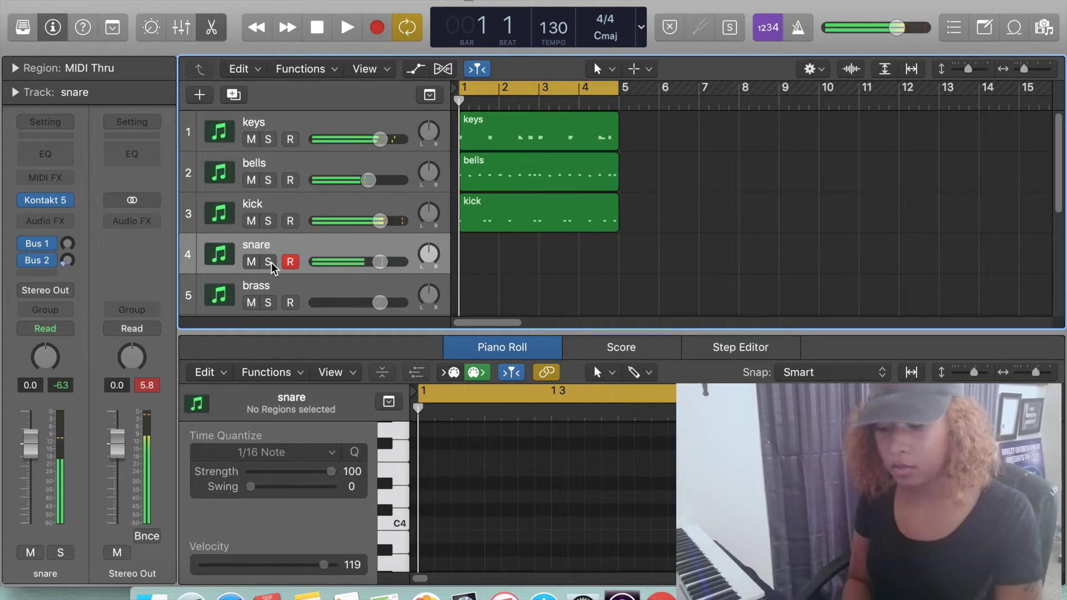
Step: Record a snare pattern across the four-bar cycle and select all its notes in the Piano Roll
{"action": "key", "text": "r"}
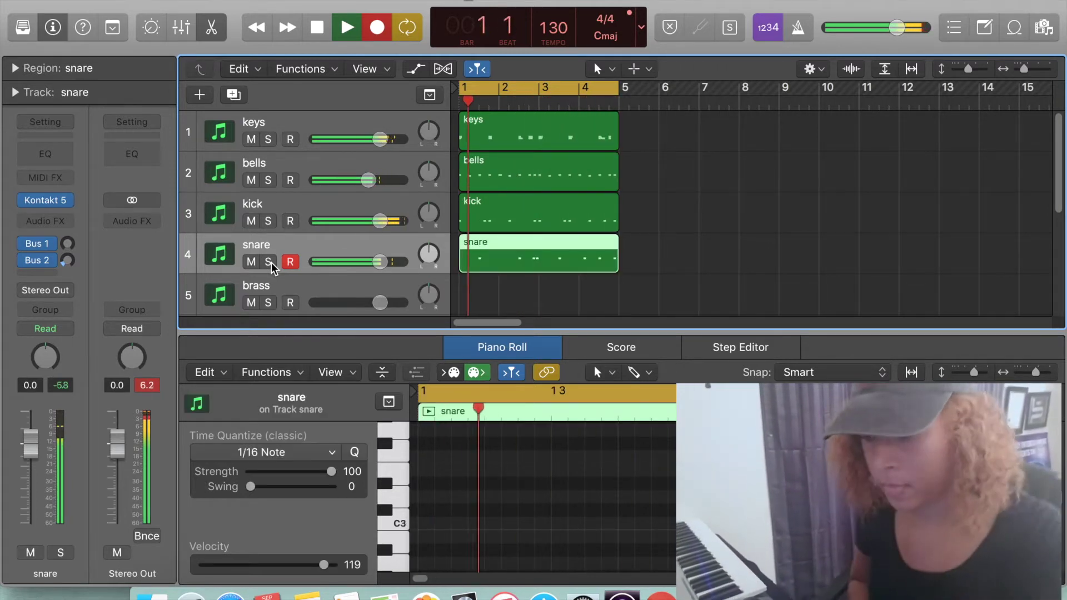
{"action": "key", "text": "e"}
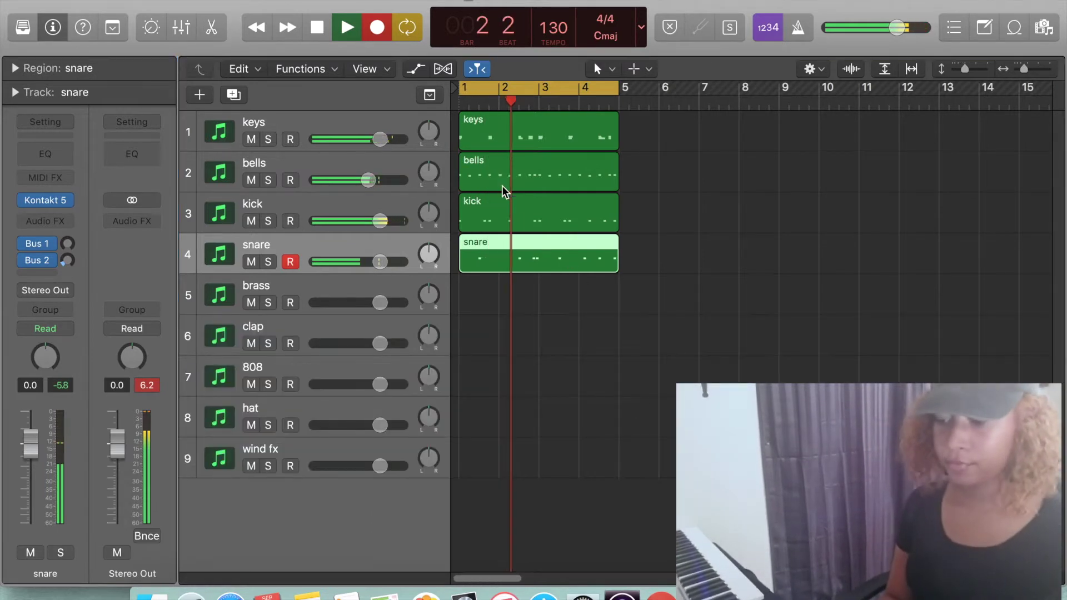
{"action": "key", "text": "e"}
{"action": "key", "text": "super+a"}
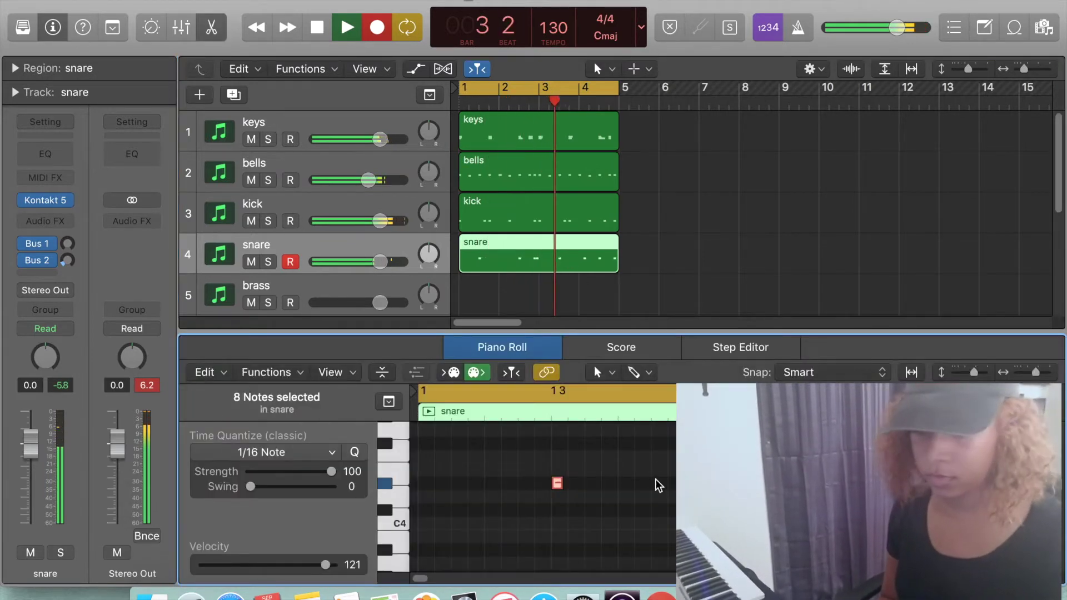
Step: Move the clap track directly below the snare track and stop the recording
{"action": "scroll", "coordinate": [405, 281], "scroll_direction": "down", "scroll_amount": 3}
{"action": "left_click", "coordinate": [314, 265]}
{"action": "double_click", "coordinate": [311, 258]}
{"action": "key", "text": "BackSpace"}
{"action": "type", "text": "clap"}
{"action": "key", "text": "Return"}
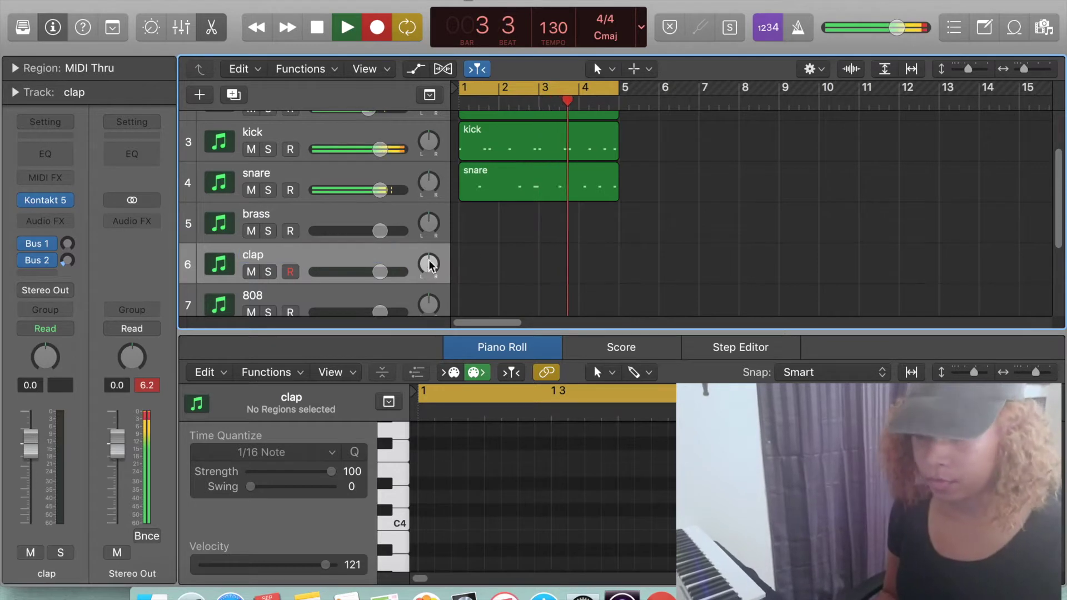
{"action": "left_click_drag", "start_coordinate": [311, 265], "coordinate": [311, 225]}
{"action": "key", "text": "space"}
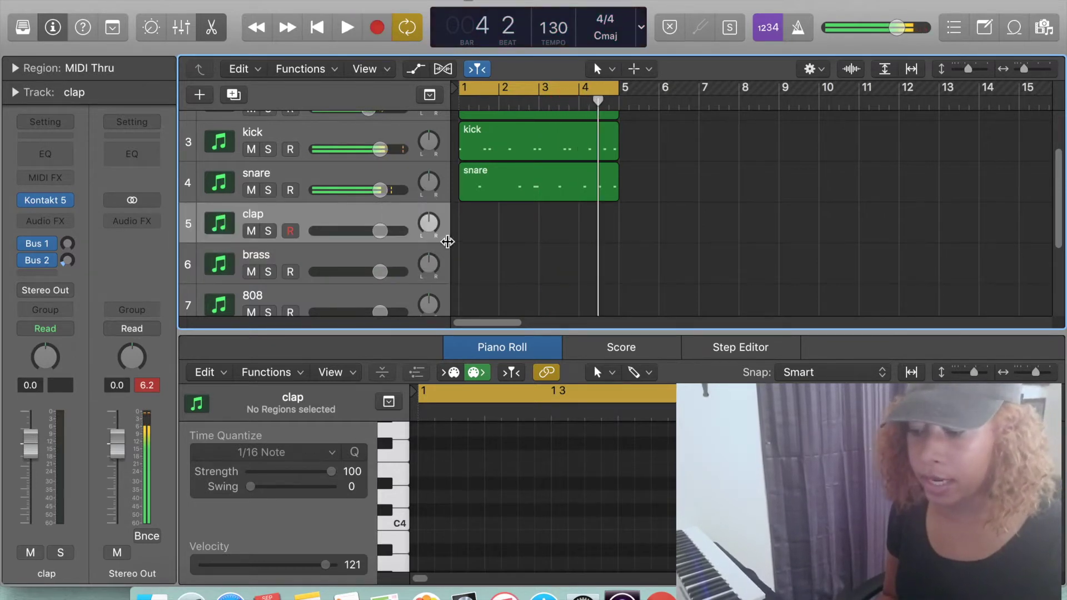
Step: Select the snare region and hide the Piano Roll to show the full track list
{"action": "left_click", "coordinate": [535, 197]}
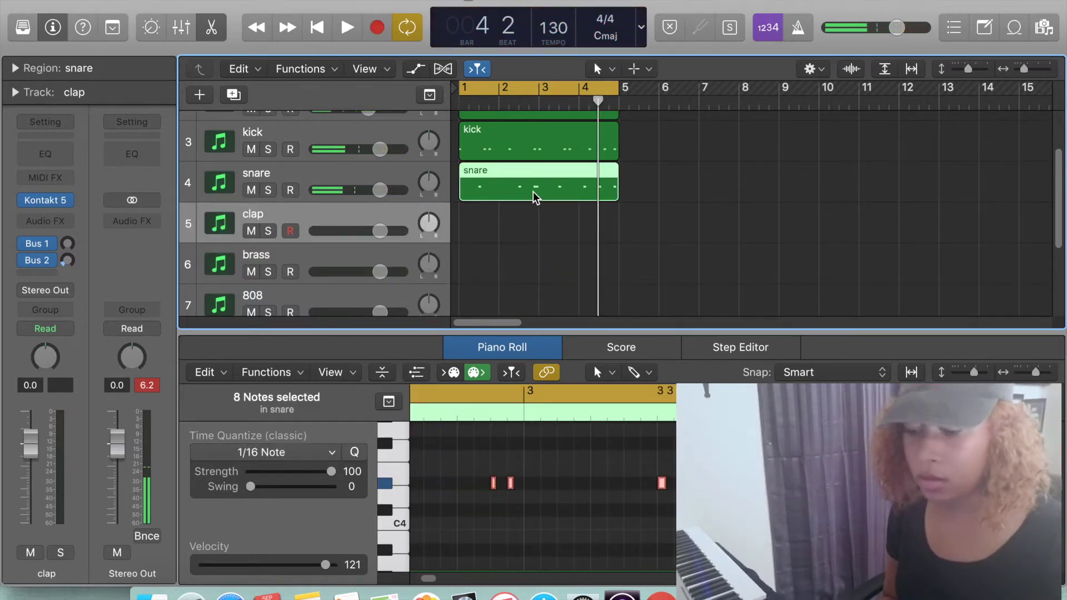
{"action": "key", "text": "x"}
{"action": "key", "text": "x"}
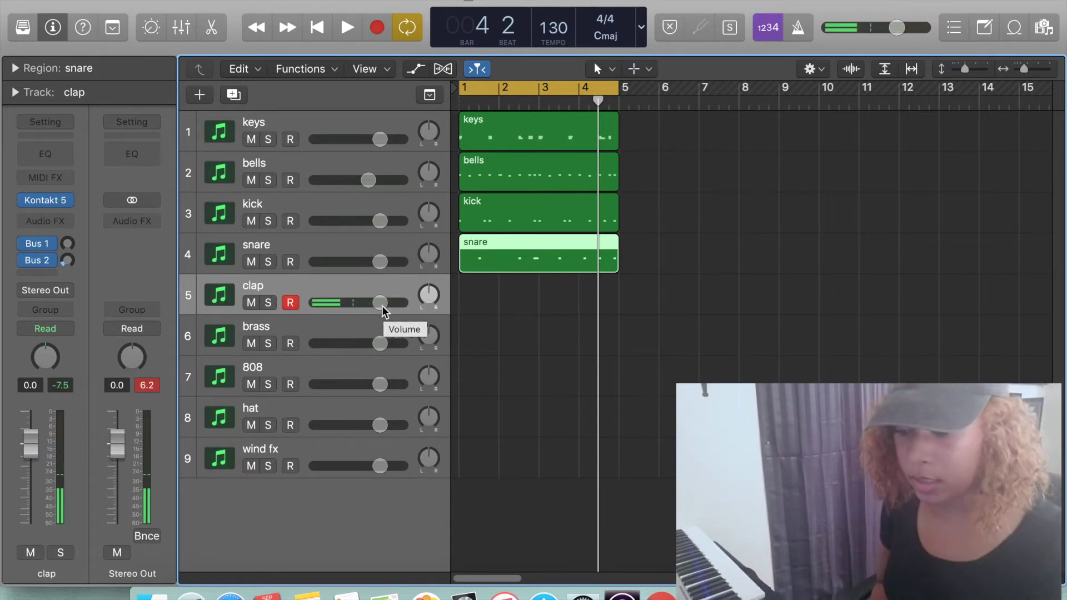
Step: Lower the clap track's volume to -4.8 dB and record a clap pattern across the four-bar cycle
{"action": "left_click_drag", "start_coordinate": [380, 302], "coordinate": [362, 303]}
{"action": "key", "text": "r"}
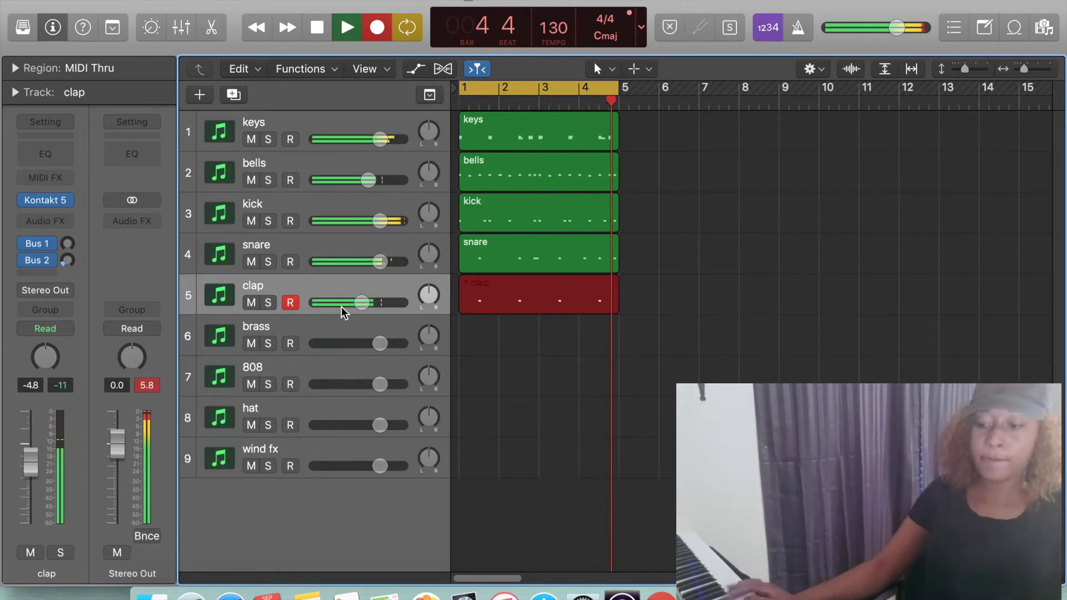
{"action": "key", "text": "space"}
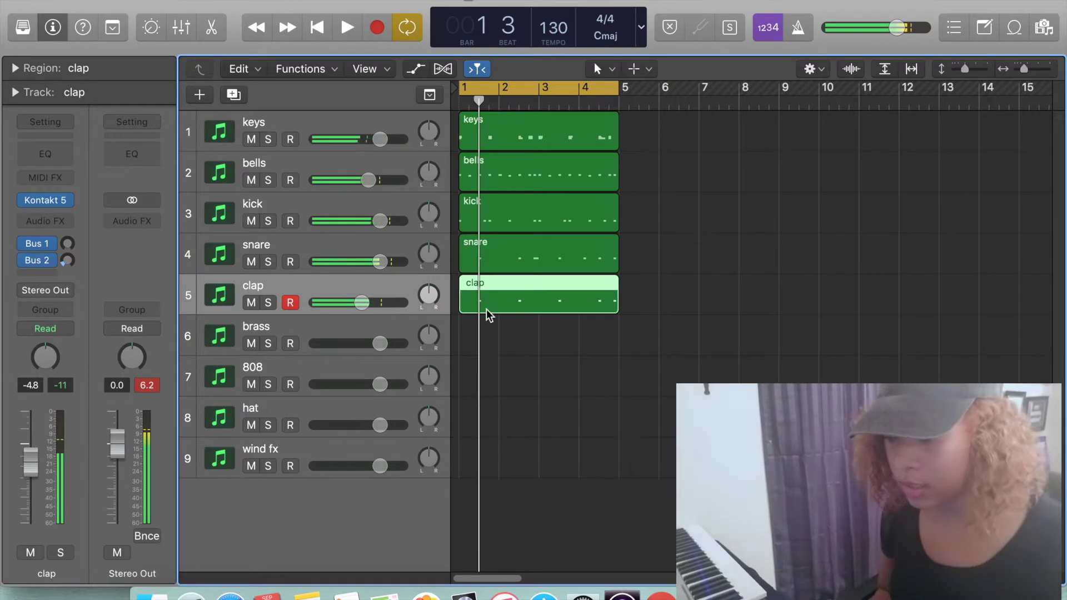
Step: Open the clap region's notes in the Piano Roll, then close the editor again
{"action": "double_click", "coordinate": [489, 315]}
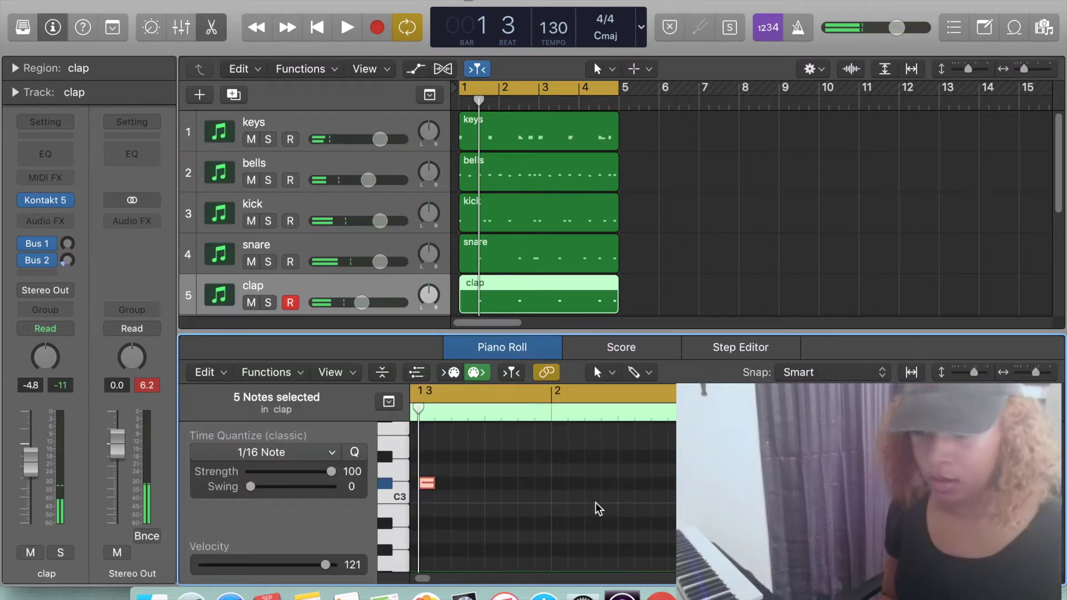
{"action": "key", "text": "x"}
{"action": "key", "text": "x"}
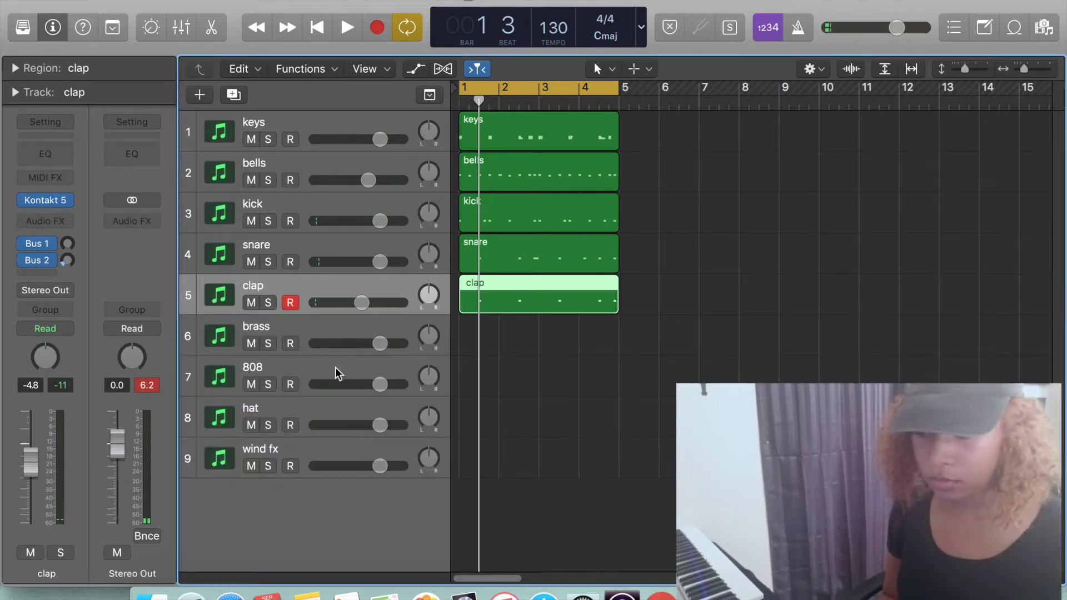
Step: Move the hat track directly below the clap track and open Note Repeat with the playhead at bar 1
{"action": "left_click_drag", "start_coordinate": [311, 423], "coordinate": [300, 334]}
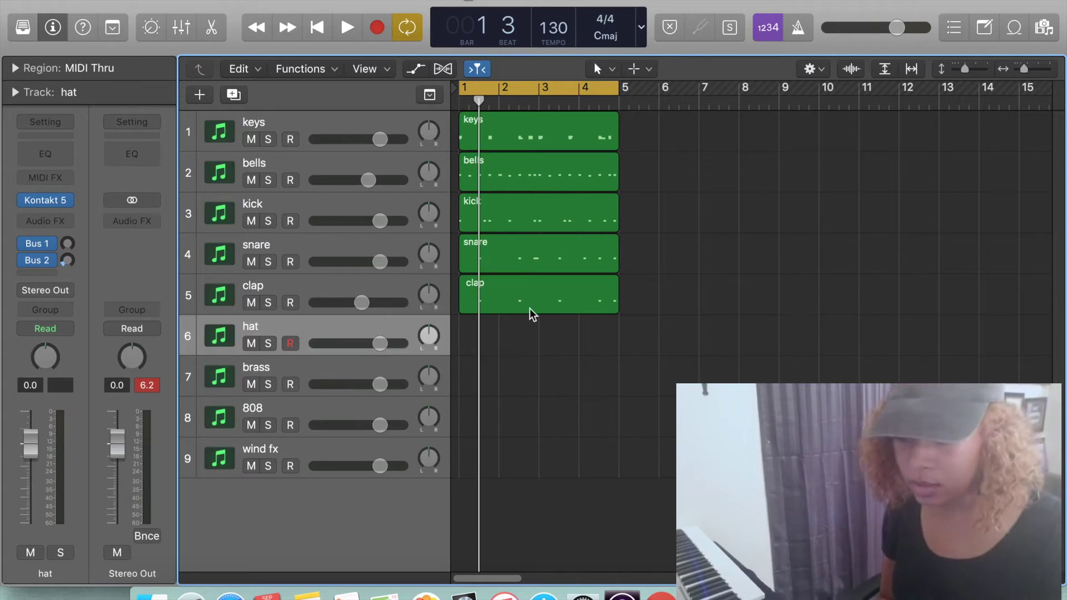
{"action": "key", "text": "Return"}
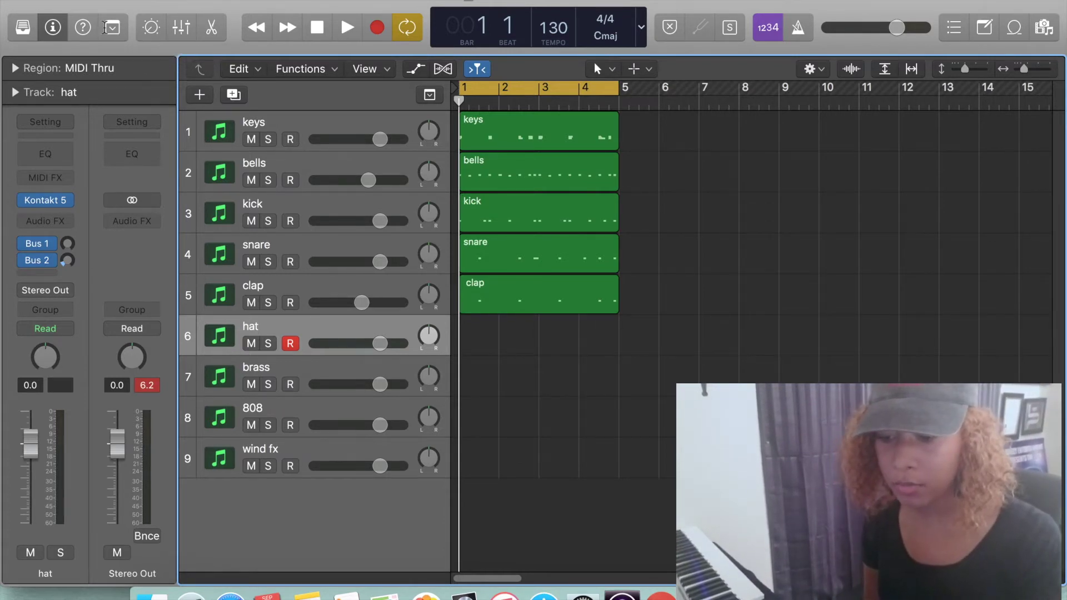
{"action": "left_click", "coordinate": [111, 28]}
{"action": "left_click", "coordinate": [160, 75]}
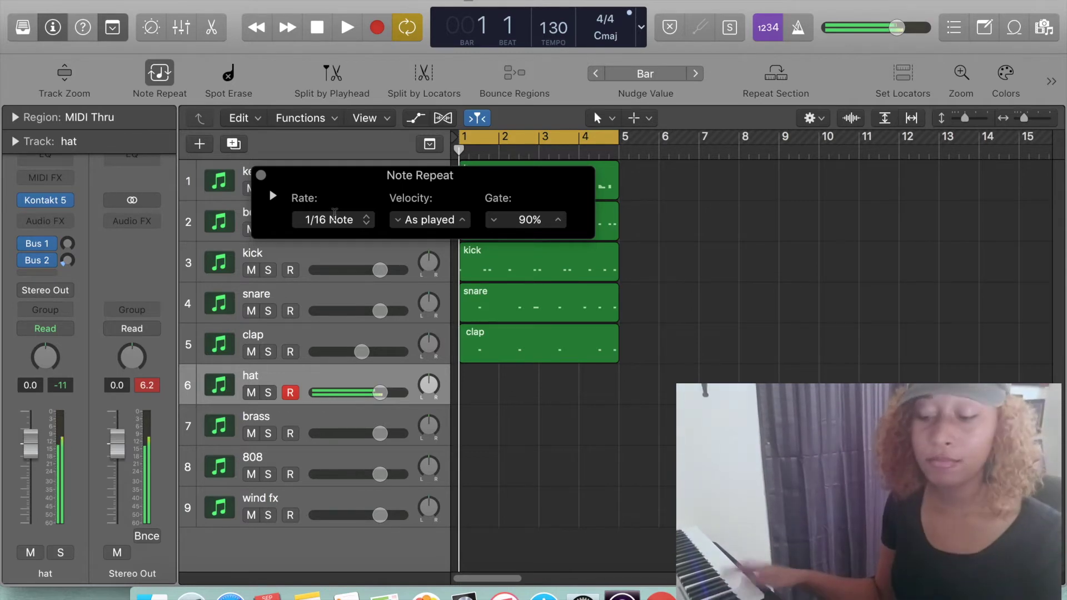
Step: Enable modulation wheel control of the Note Repeat rate, with a 1/32 Note maximum and a 1/8 Note minimum
{"action": "left_click", "coordinate": [271, 198]}
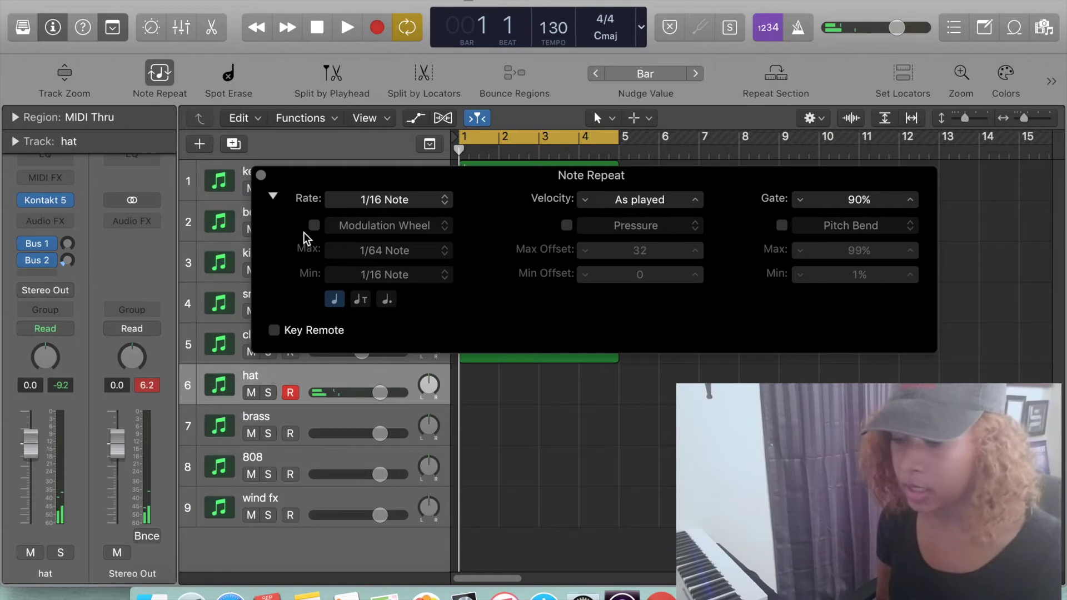
{"action": "left_click", "coordinate": [312, 226]}
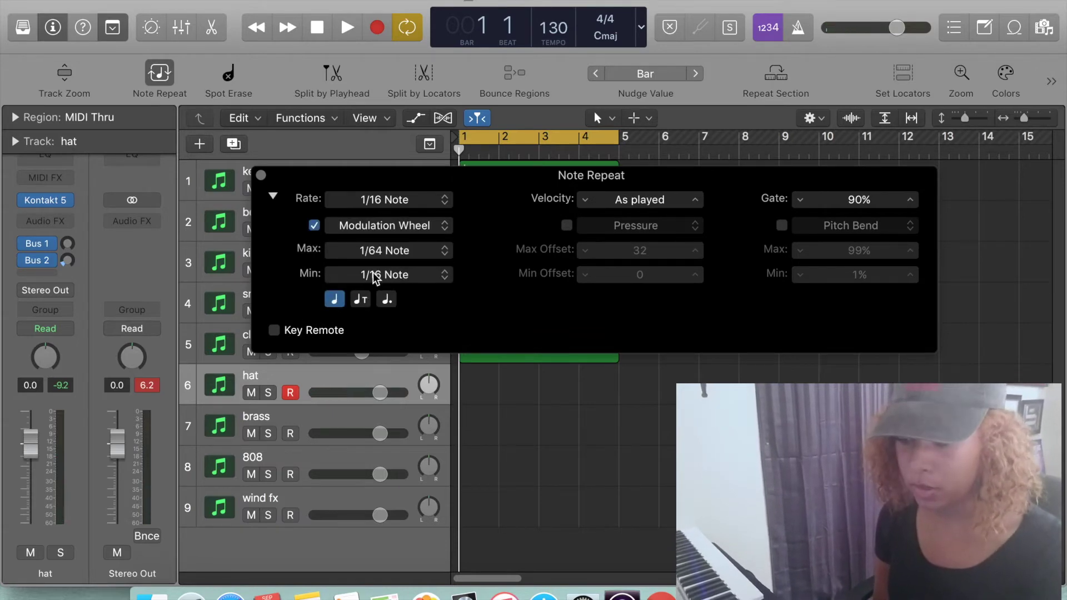
{"action": "left_click", "coordinate": [412, 250]}
{"action": "left_click", "coordinate": [409, 238]}
{"action": "left_click", "coordinate": [396, 274]}
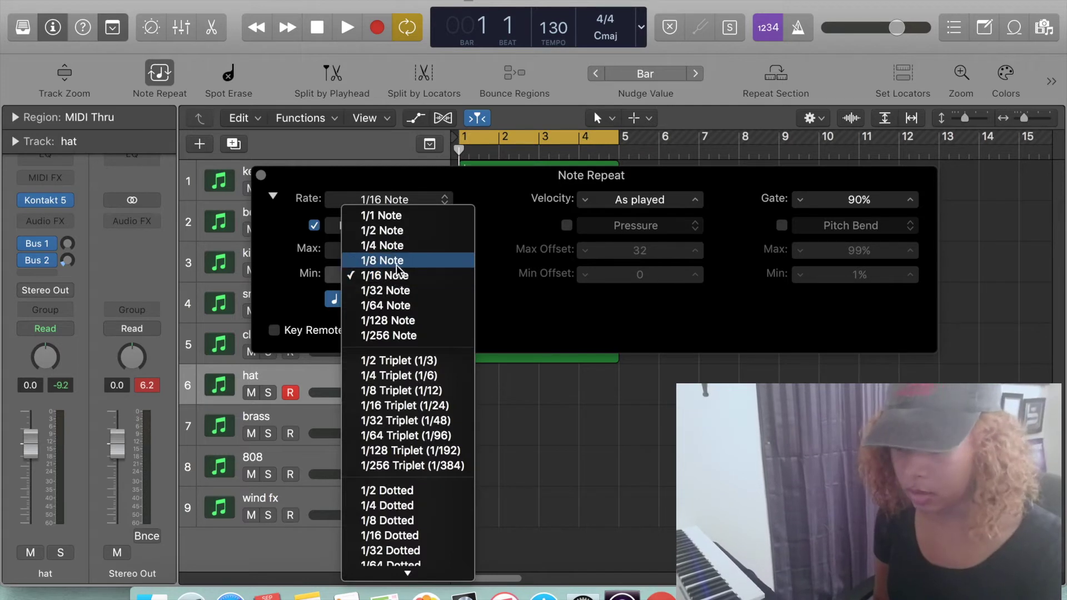
{"action": "left_click", "coordinate": [397, 264]}
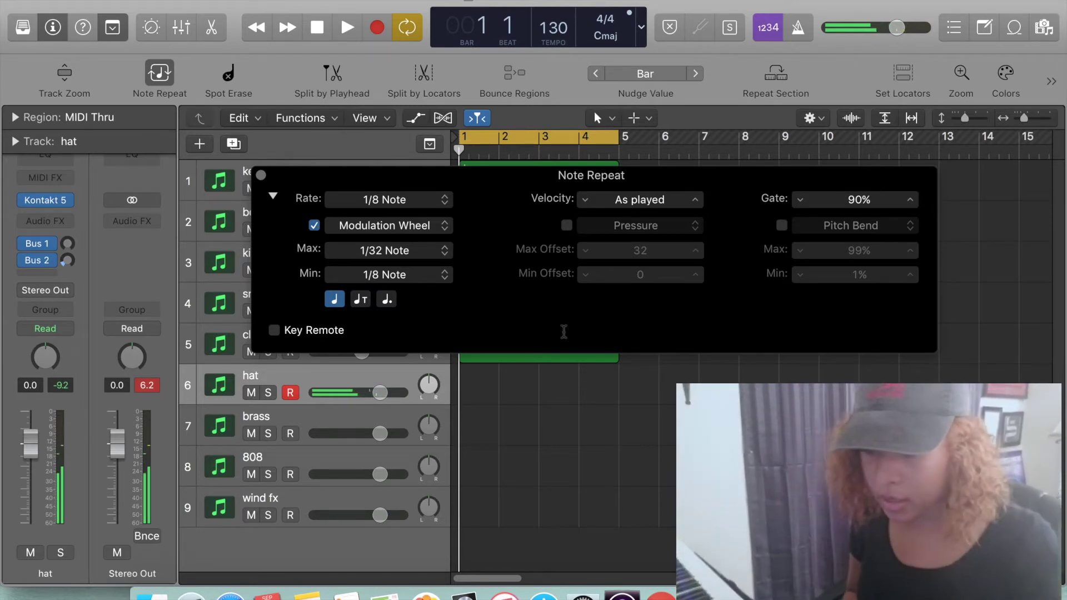
{"action": "left_click", "coordinate": [261, 175]}
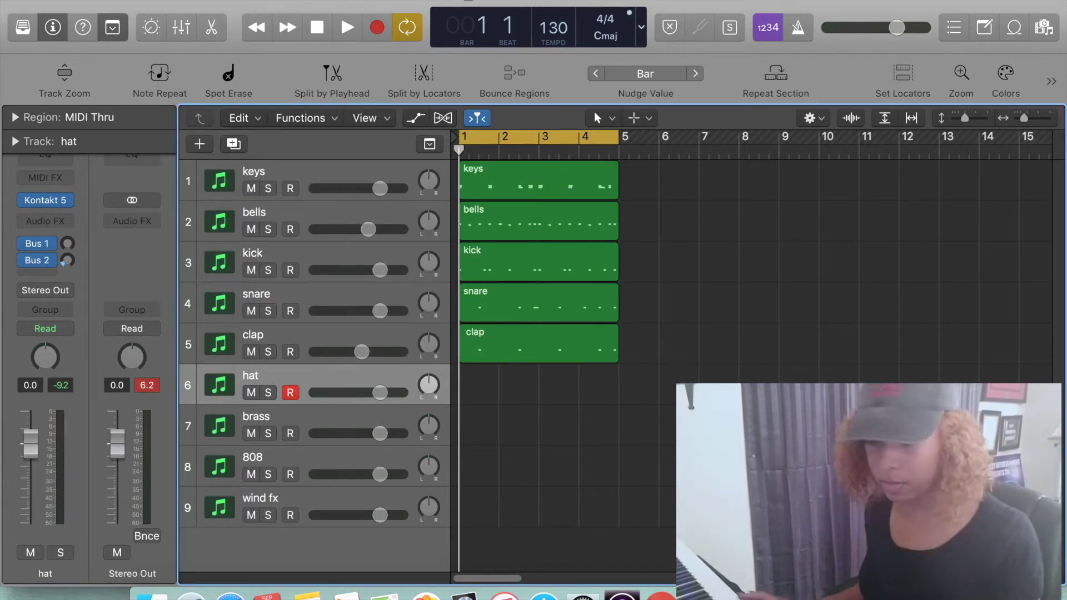
{"action": "key", "text": "r"}
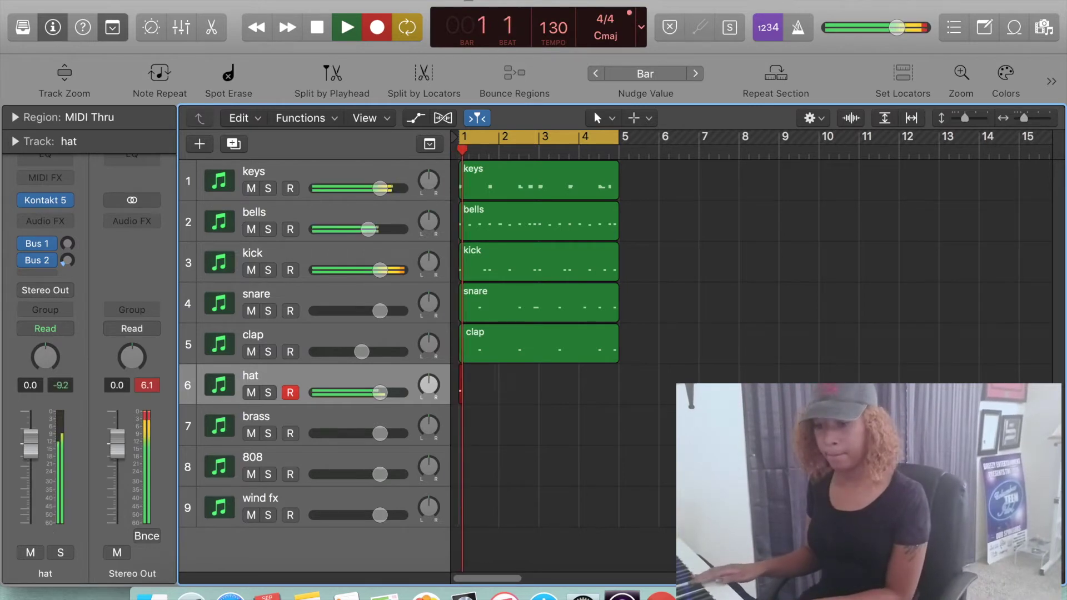
{"action": "key", "text": "space"}
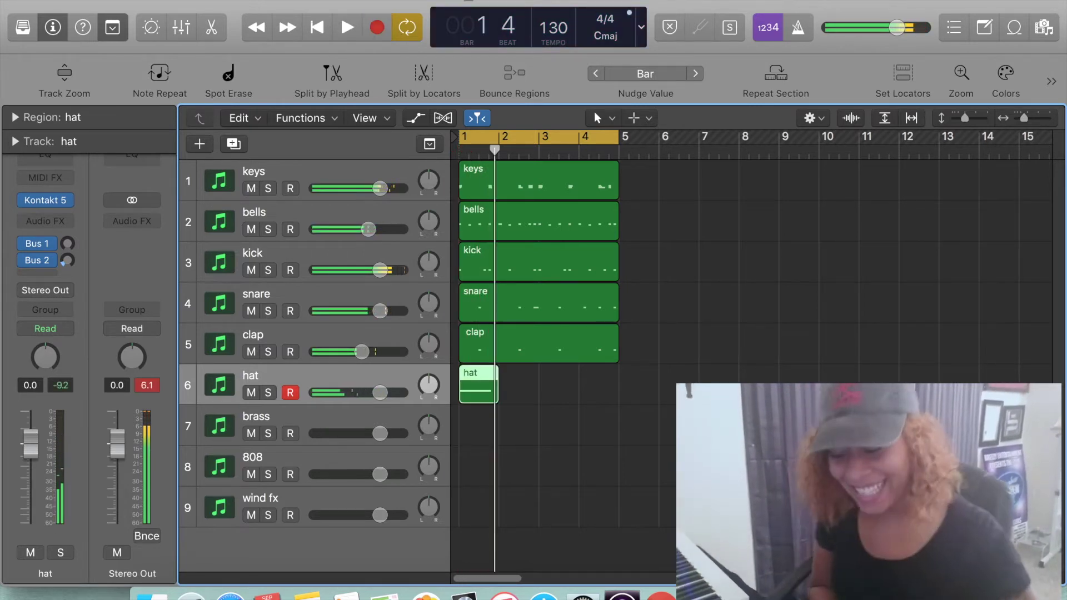
{"action": "key", "text": "super+z"}
{"action": "left_click", "coordinate": [145, 74]}
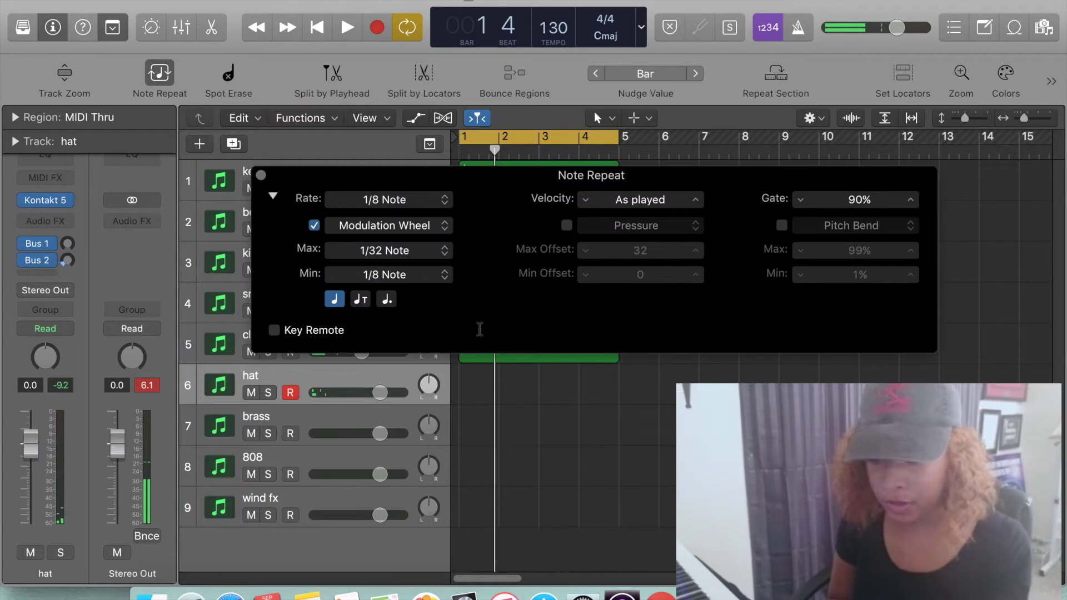
Step: Record a hat pattern from bar 1 across the four-bar cycle with Note Repeat active, then close Note Repeat
{"action": "key", "text": "Return"}
{"action": "key", "text": "r"}
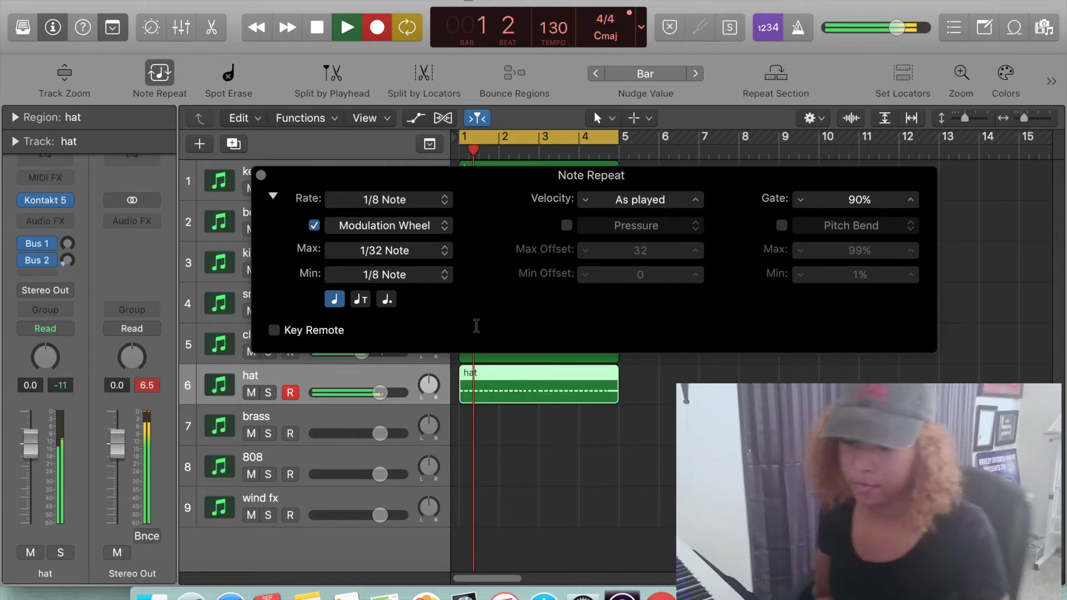
{"action": "key", "text": "super+w"}
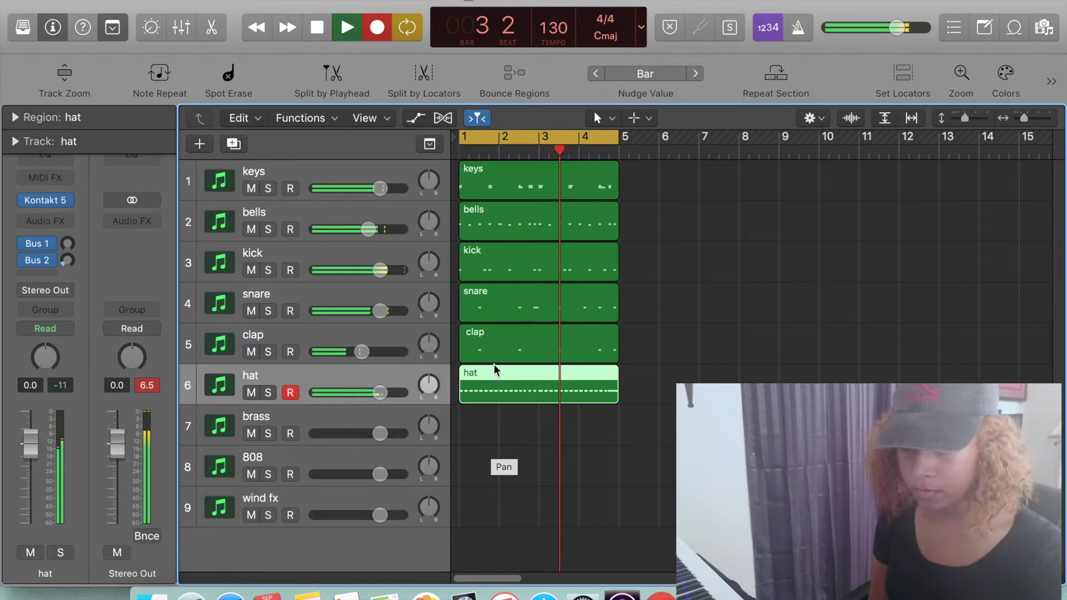
Step: Lower the track volumes of the snare to -3.3 dB, the kick to -3.8 dB and the bells to -7.6 dB
{"action": "left_click_drag", "start_coordinate": [374, 317], "coordinate": [365, 310]}
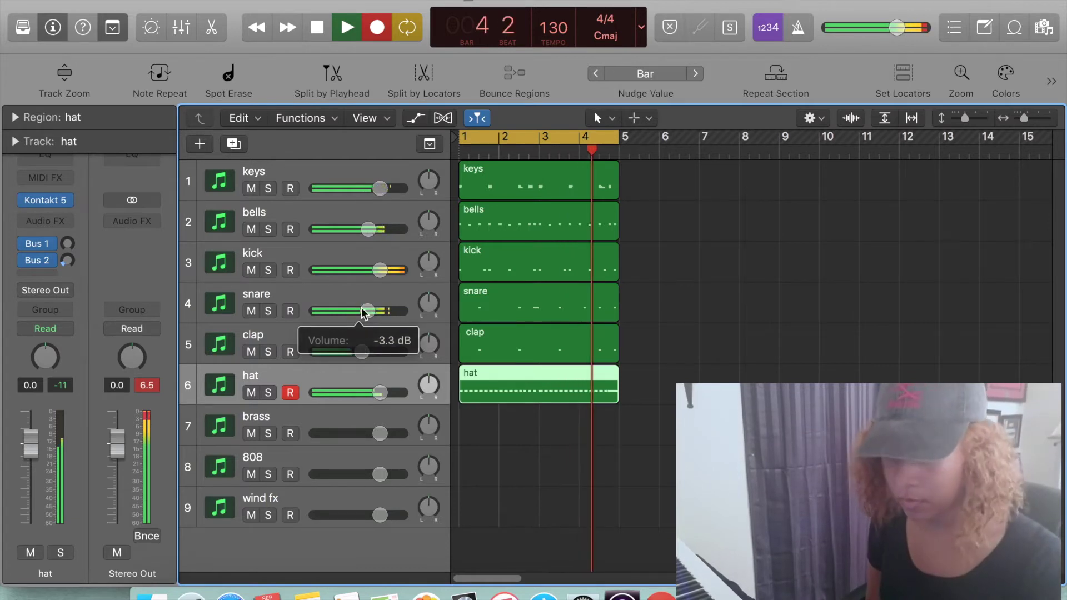
{"action": "left_click", "coordinate": [371, 265]}
{"action": "left_click_drag", "start_coordinate": [371, 266], "coordinate": [365, 271]}
{"action": "left_click_drag", "start_coordinate": [368, 229], "coordinate": [353, 229]}
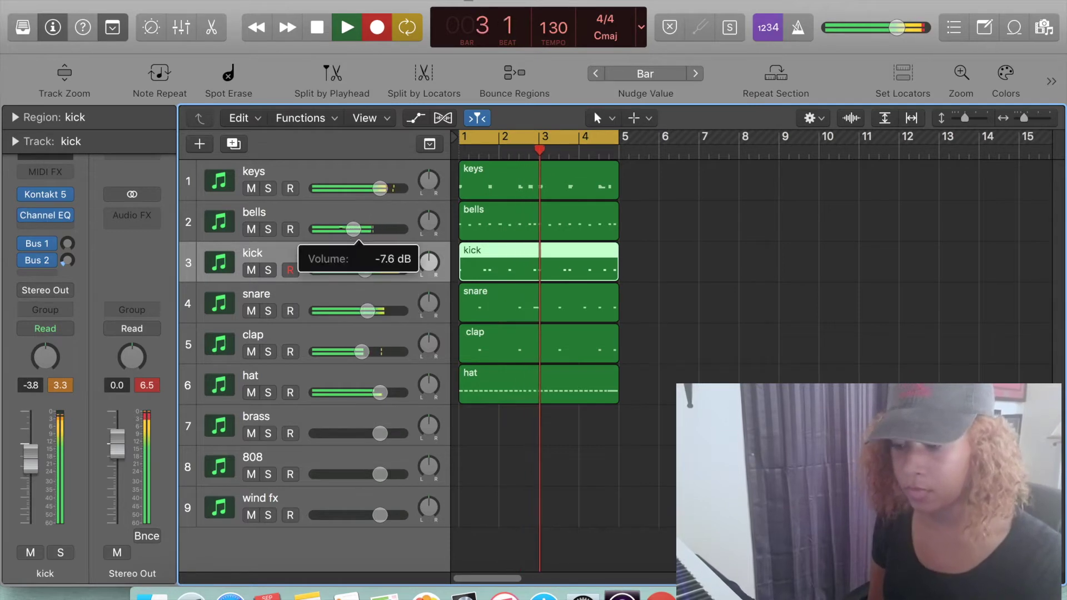
Step: Stop recording, reorder the tracks below hat as 808, wind fx and brass, and play the loop from bar 1
{"action": "left_click", "coordinate": [350, 463]}
{"action": "key", "text": "space"}
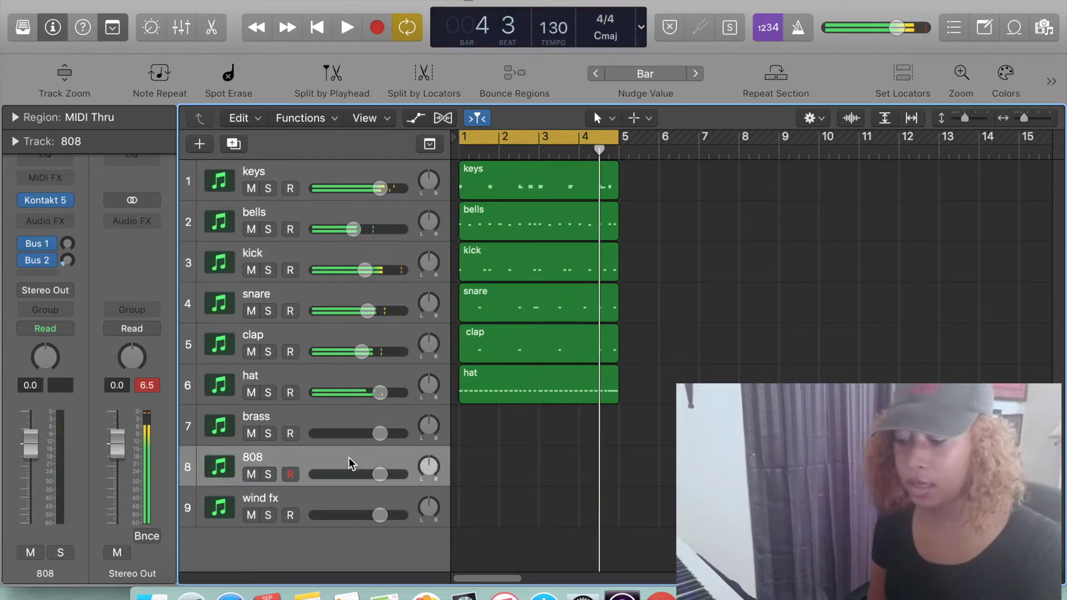
{"action": "key", "text": "Return"}
{"action": "left_click_drag", "start_coordinate": [313, 507], "coordinate": [300, 449]}
{"action": "left_click_drag", "start_coordinate": [307, 506], "coordinate": [307, 424]}
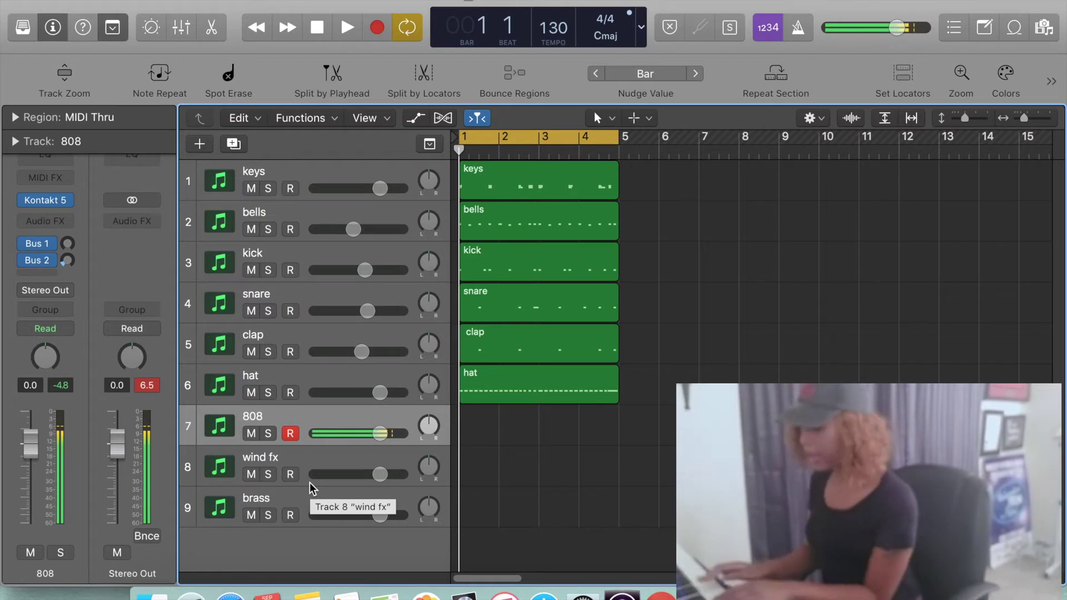
{"action": "key", "text": "space"}
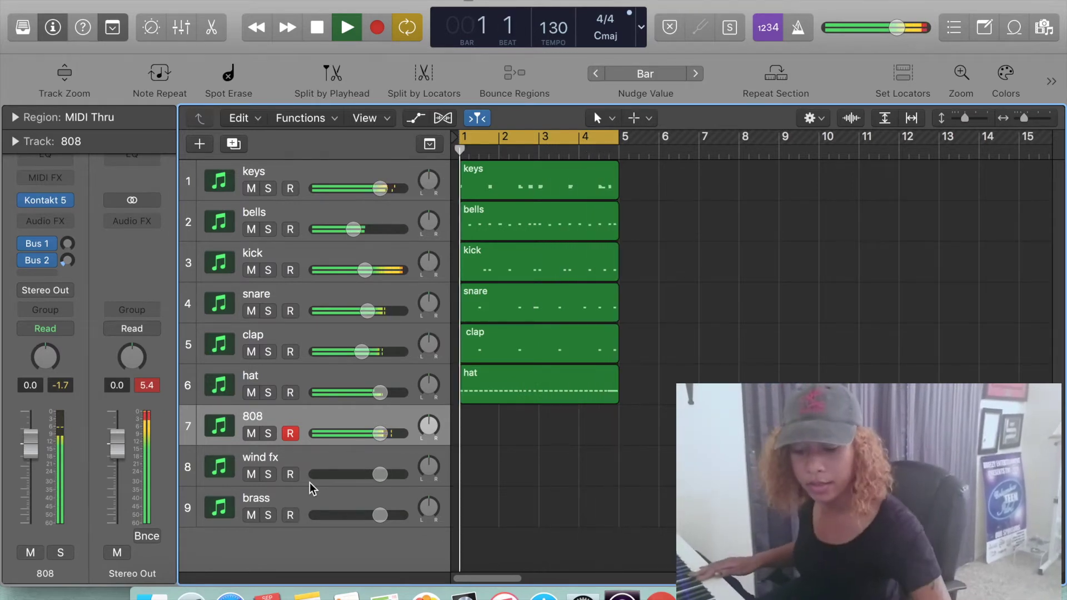
Step: Record two trial takes of the 808 part over the four-bar cycle, deleting the take each time
{"action": "key", "text": "r"}
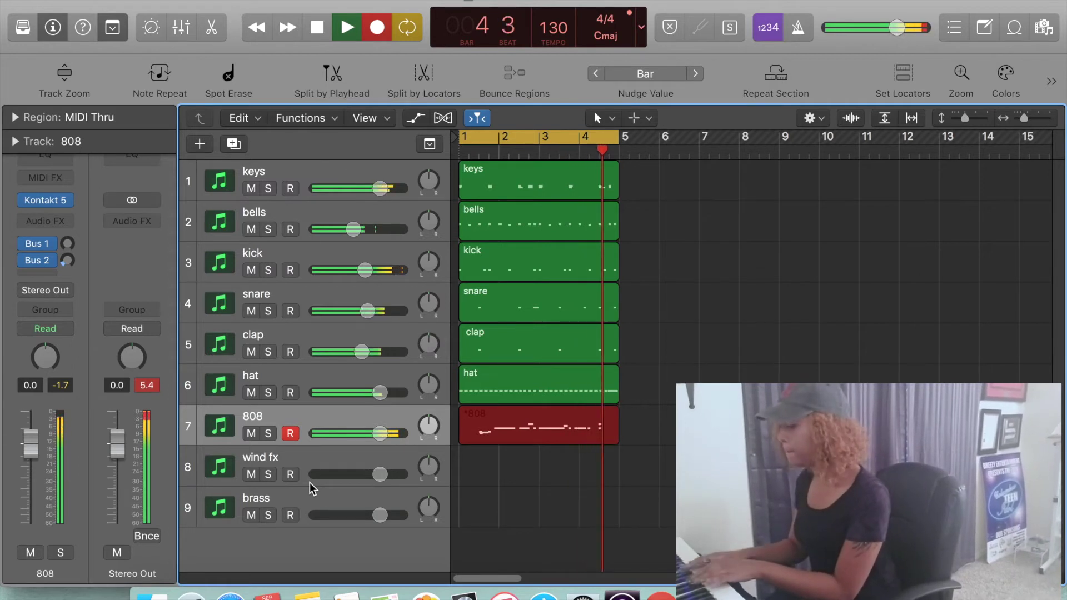
{"action": "key", "text": "space"}
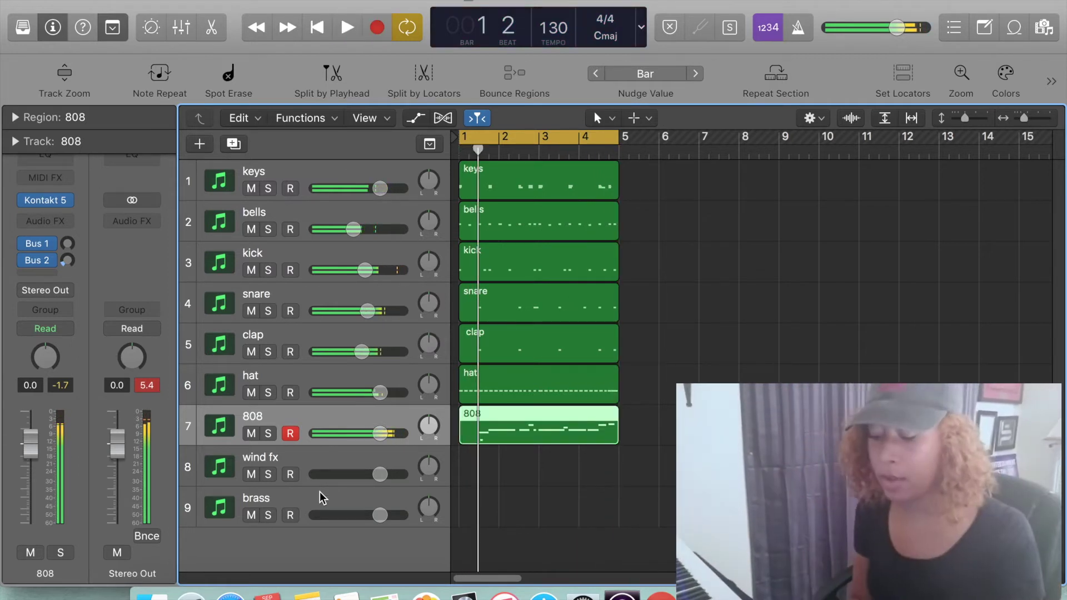
{"action": "key", "text": "Delete"}
{"action": "key", "text": "Return"}
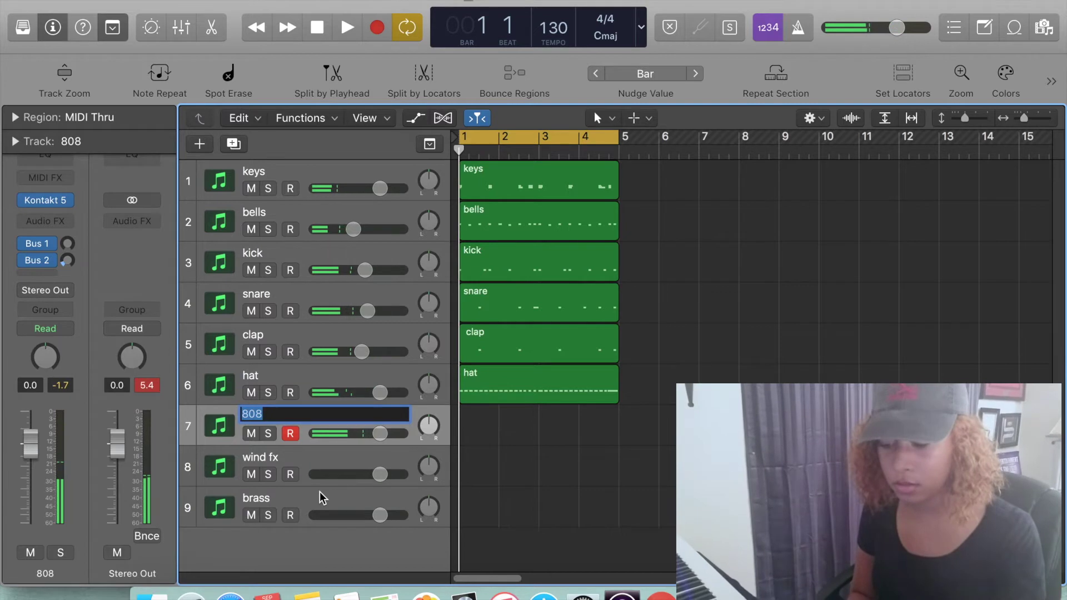
{"action": "left_click", "coordinate": [575, 549]}
{"action": "key", "text": "r"}
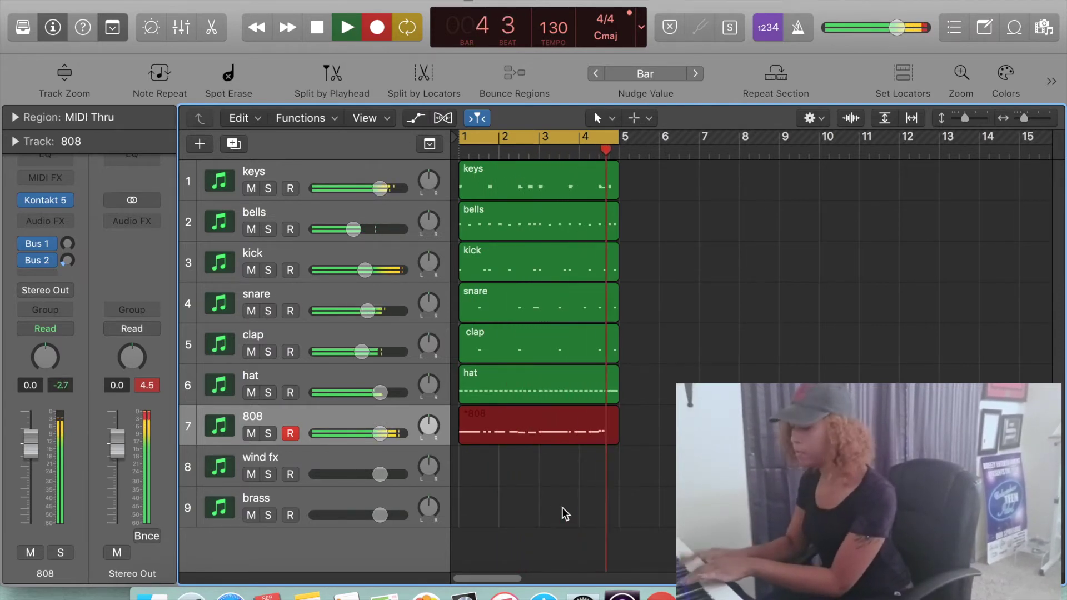
{"action": "key", "text": "space"}
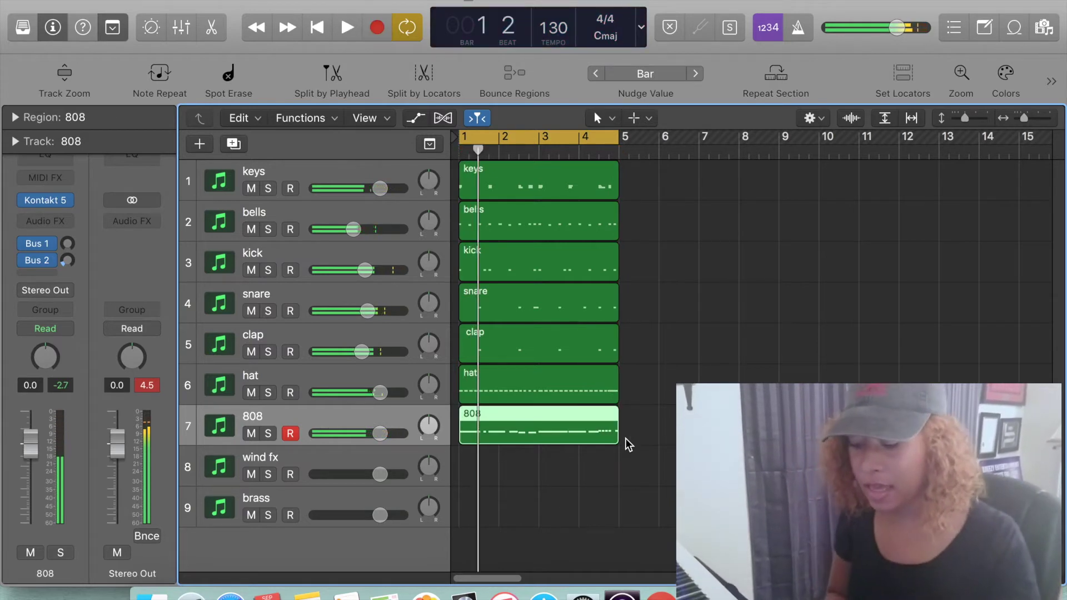
{"action": "key", "text": "Delete"}
Step: Record an 808 part across the four-bar cycle, with all its notes quantized to 1/16 Note and their velocity set to 116
{"action": "key", "text": "r"}
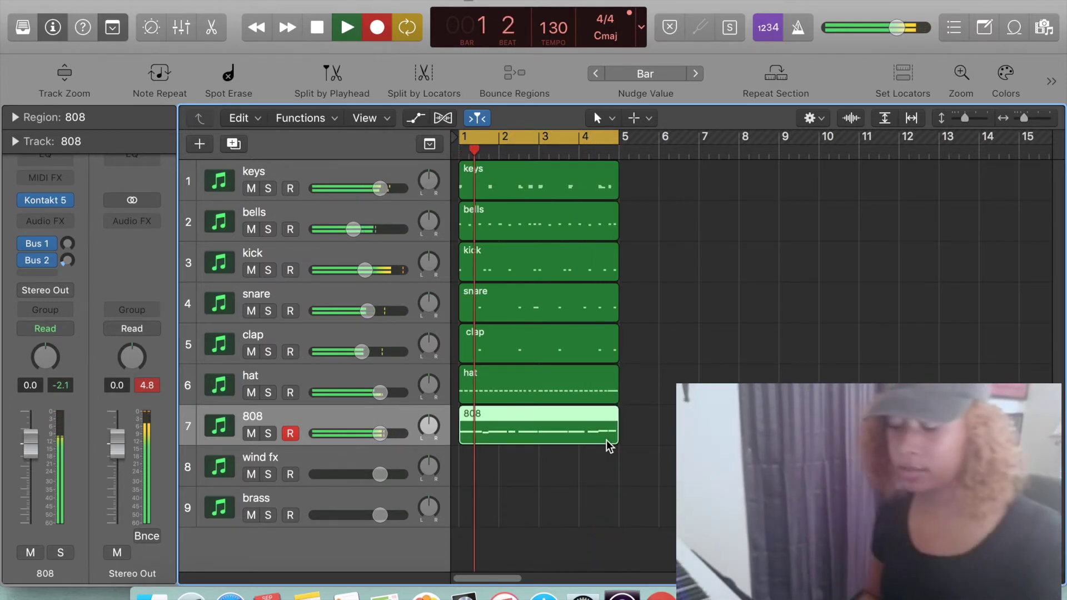
{"action": "double_click", "coordinate": [597, 439]}
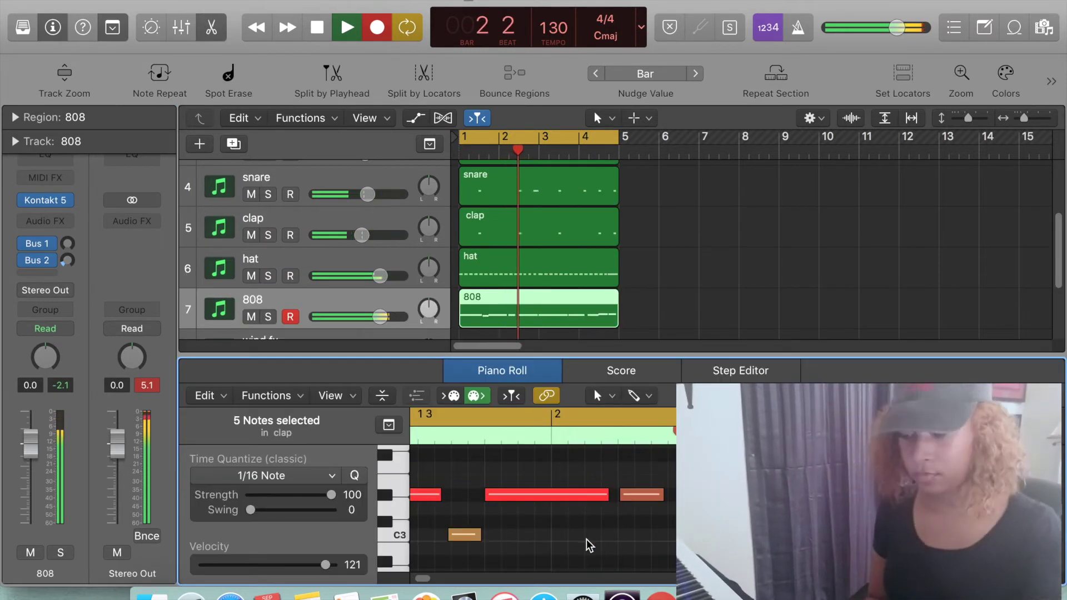
{"action": "key", "text": "super+a"}
{"action": "left_click_drag", "start_coordinate": [325, 564], "coordinate": [307, 565]}
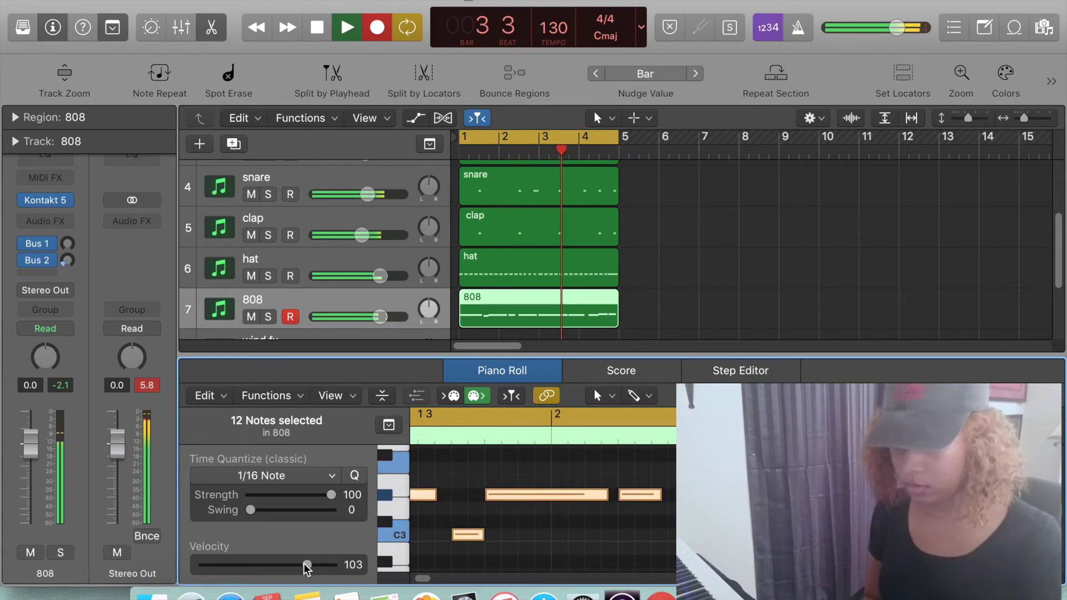
{"action": "scroll", "coordinate": [589, 525], "scroll_direction": "left", "scroll_amount": 3}
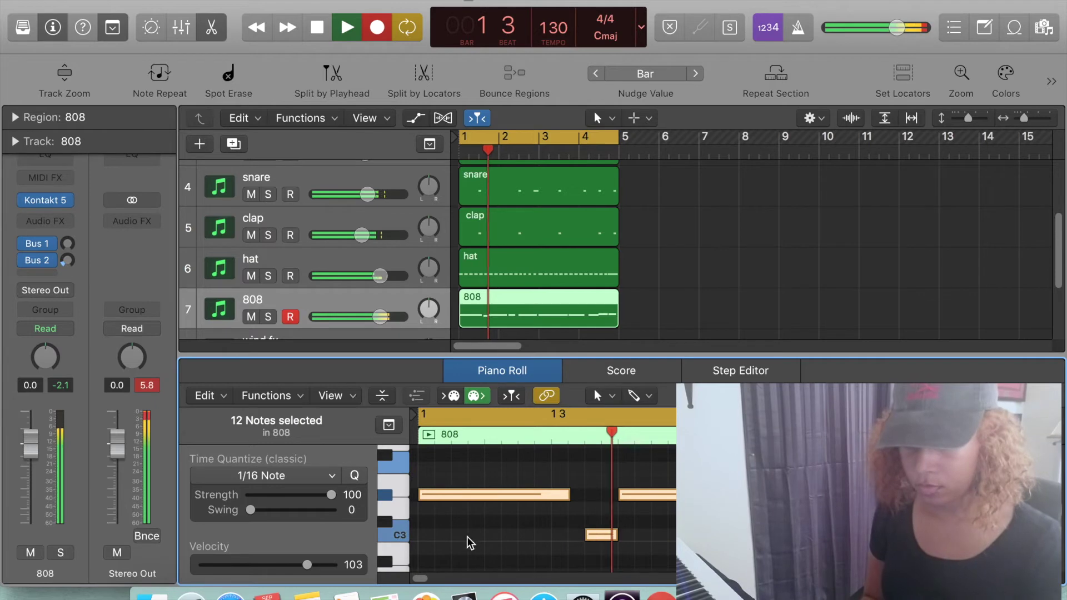
{"action": "left_click_drag", "start_coordinate": [310, 566], "coordinate": [326, 568]}
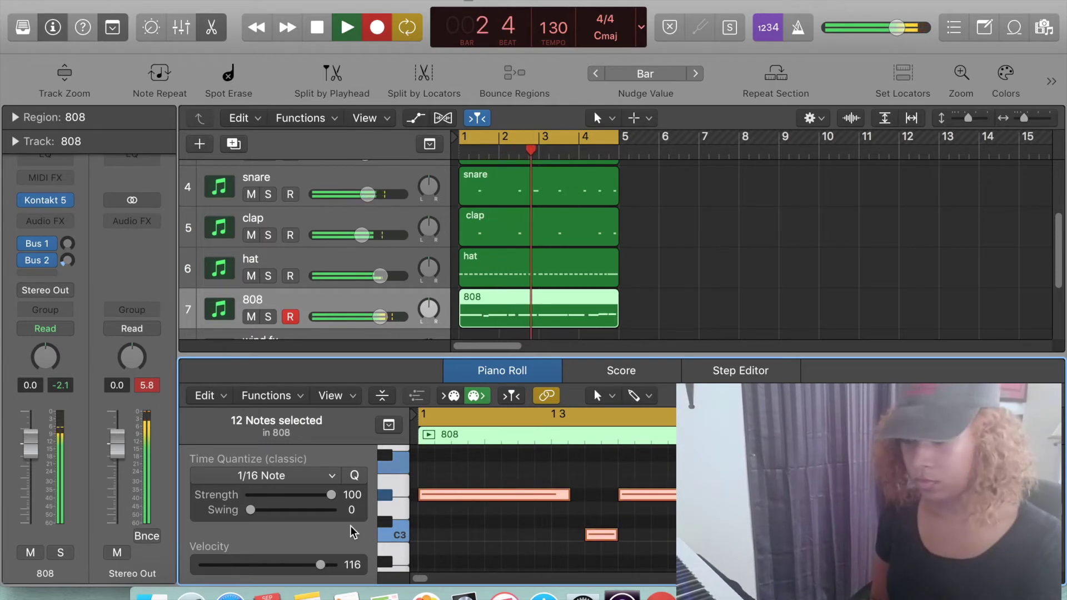
{"action": "key", "text": "x"}
{"action": "key", "text": "x"}
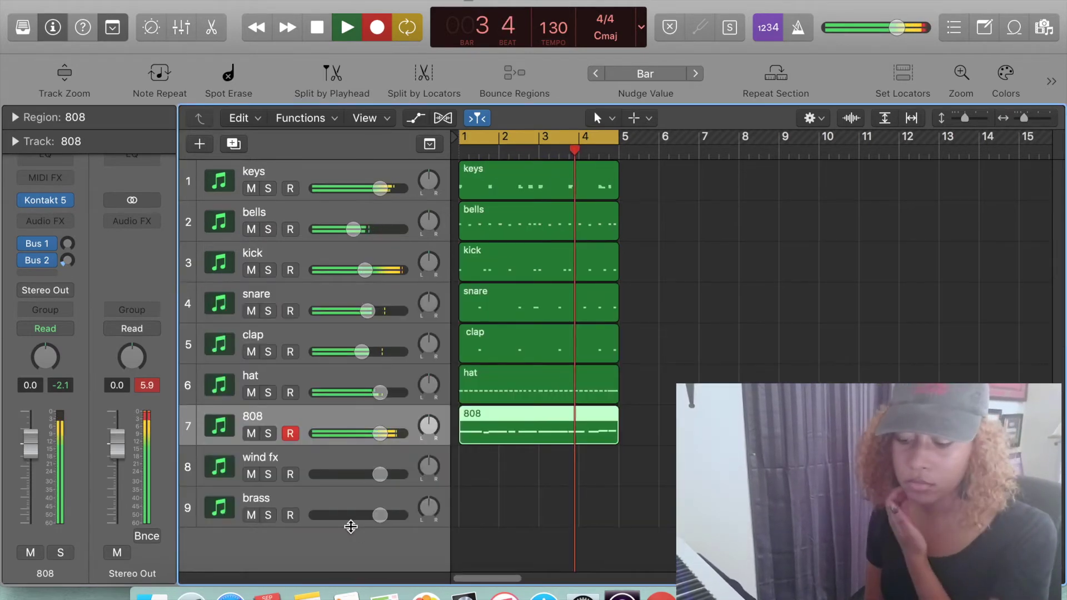
{"action": "key", "text": "space"}
{"action": "key", "text": "Return"}
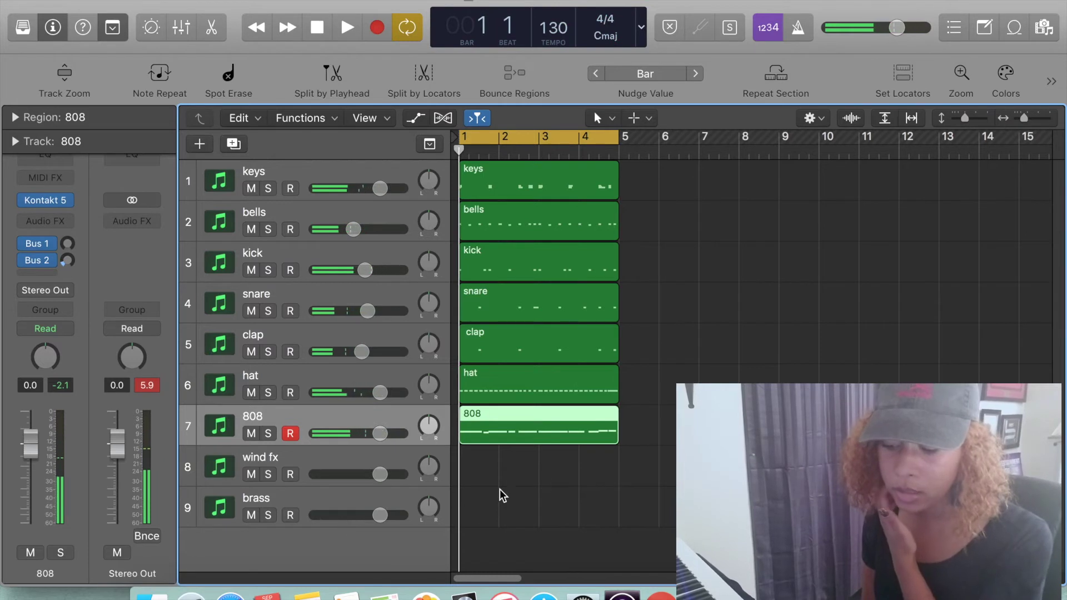
{"action": "left_click", "coordinate": [545, 492]}
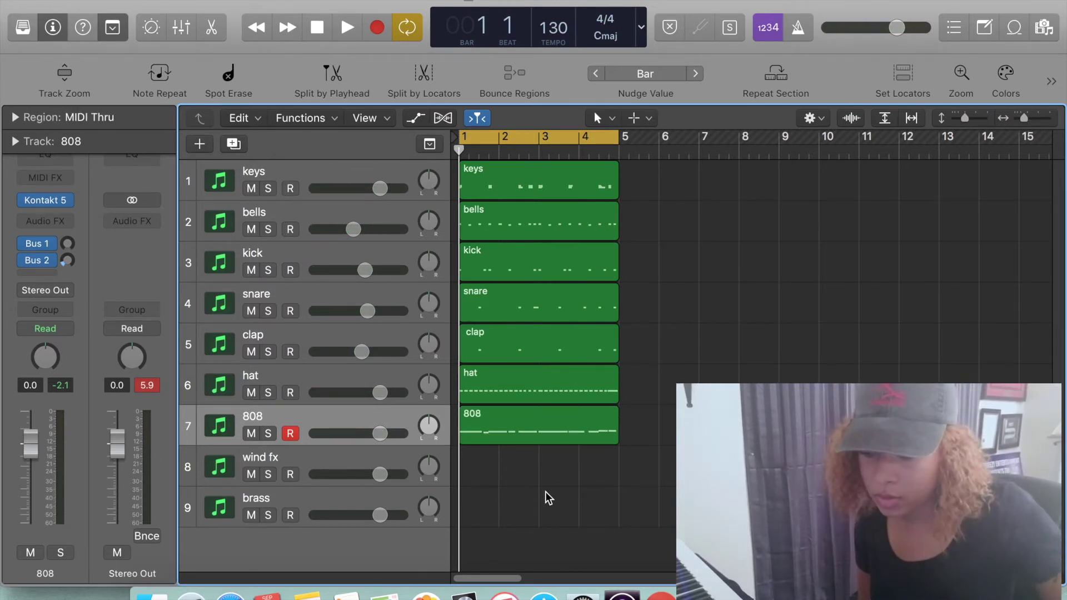
Step: Solo the keys and brass tracks and play the loop with the brass track selected for playing along
{"action": "left_click", "coordinate": [386, 452]}
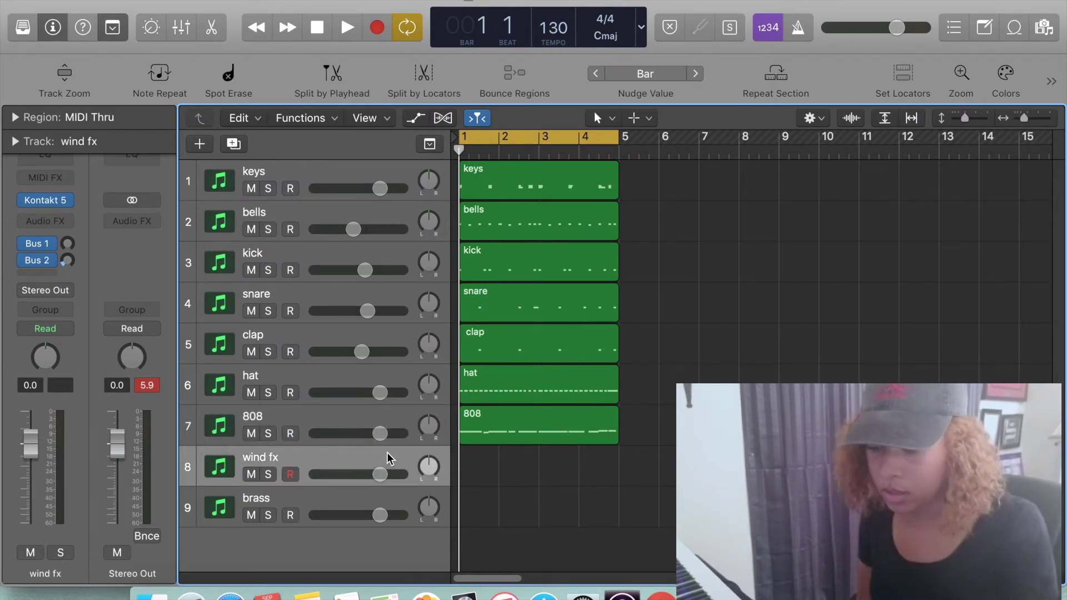
{"action": "left_click", "coordinate": [340, 503]}
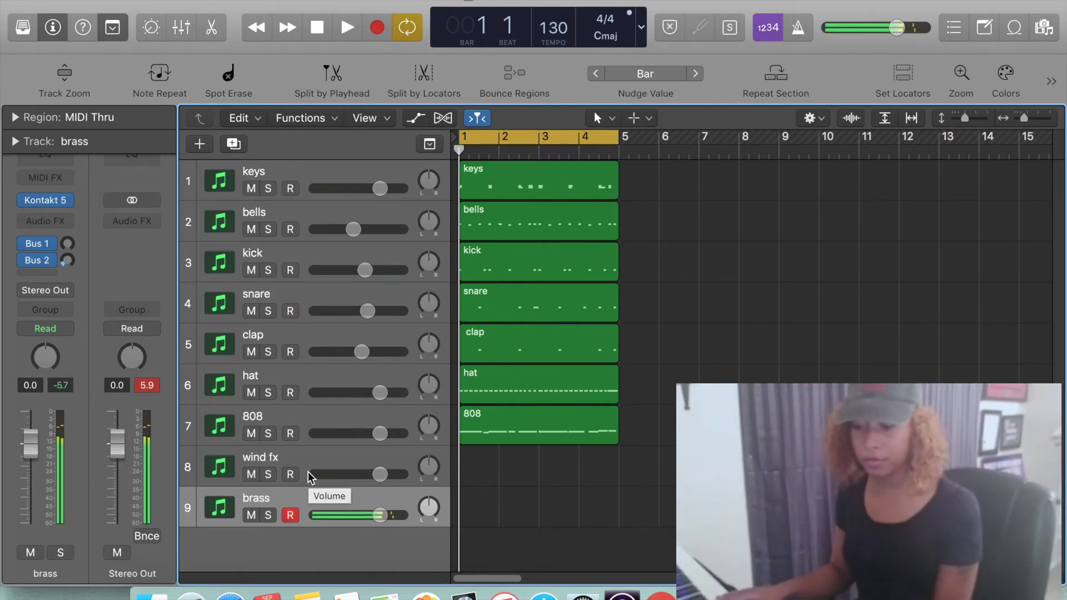
{"action": "scroll", "coordinate": [535, 286], "scroll_direction": "up", "scroll_amount": 1}
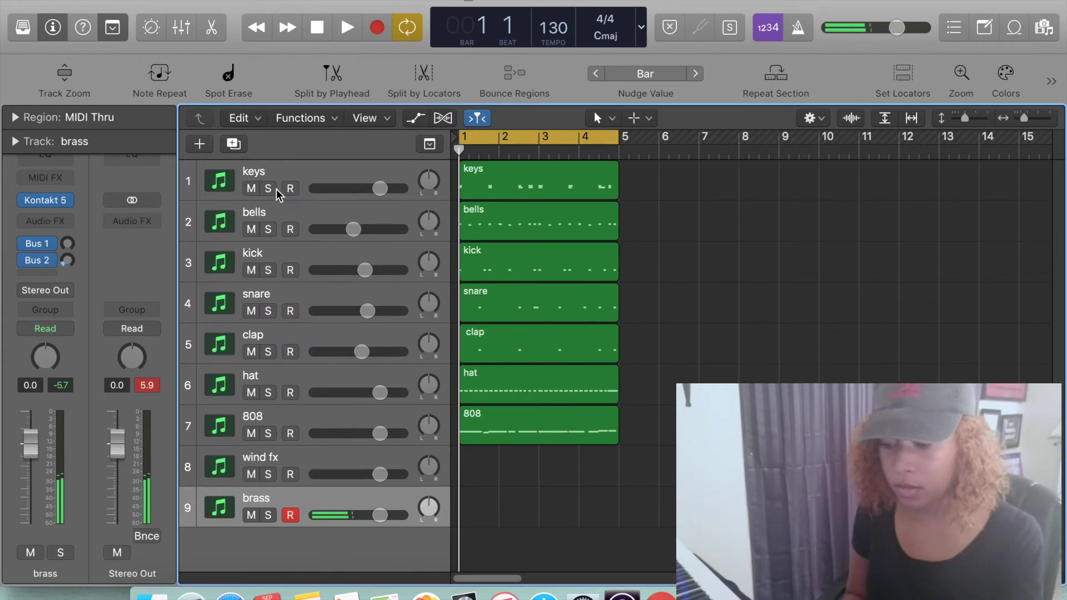
{"action": "left_click", "coordinate": [274, 192]}
{"action": "left_click", "coordinate": [268, 189]}
{"action": "key", "text": "space"}
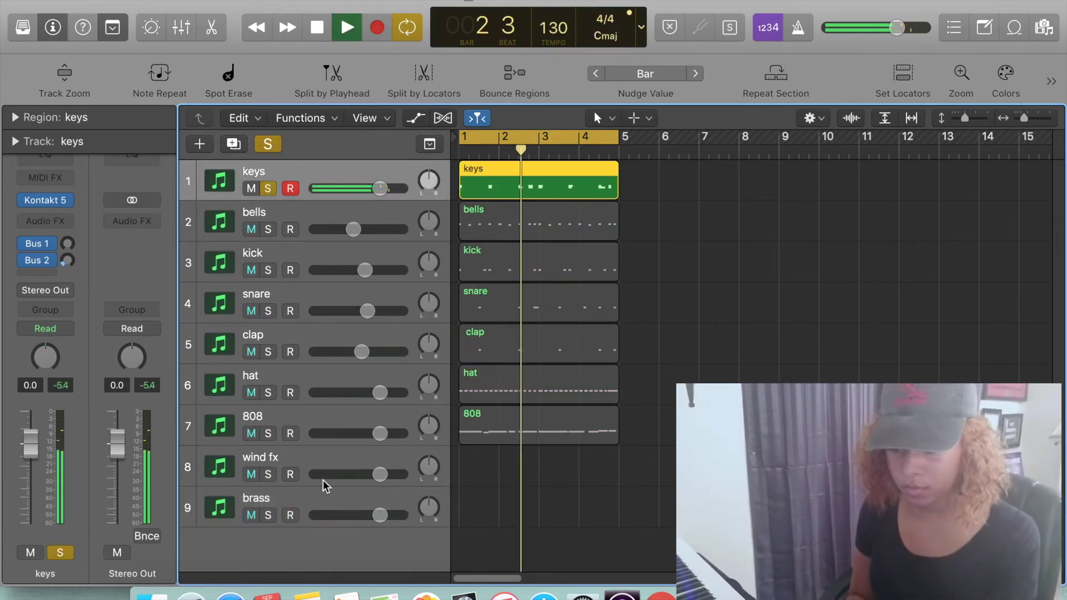
{"action": "left_click", "coordinate": [268, 514]}
{"action": "left_click", "coordinate": [311, 499]}
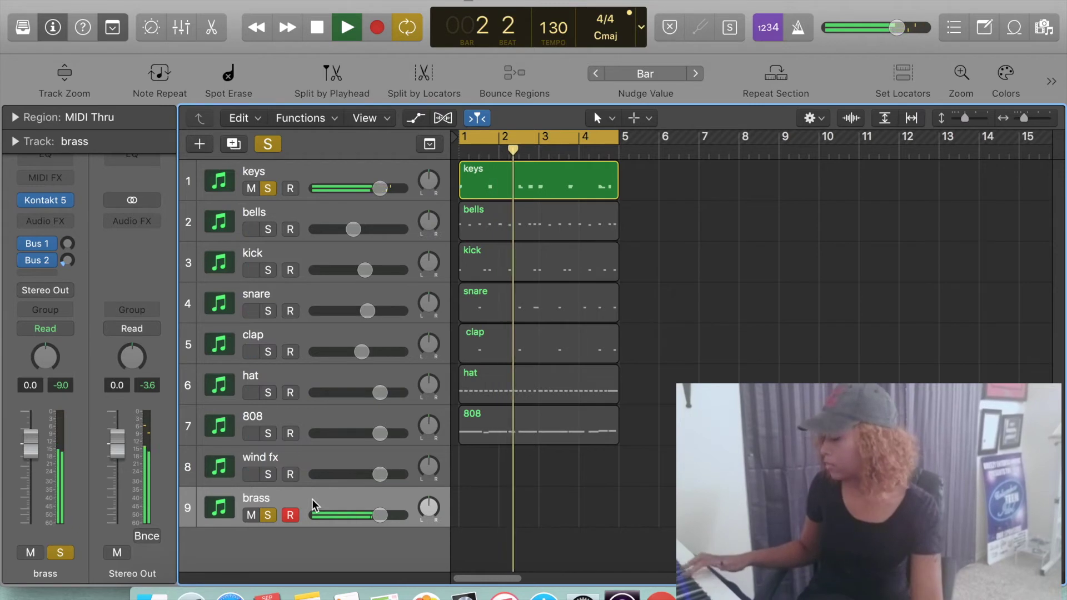
Step: Record a brass part across the four-bar cycle over the soloed keys
{"action": "key", "text": "space"}
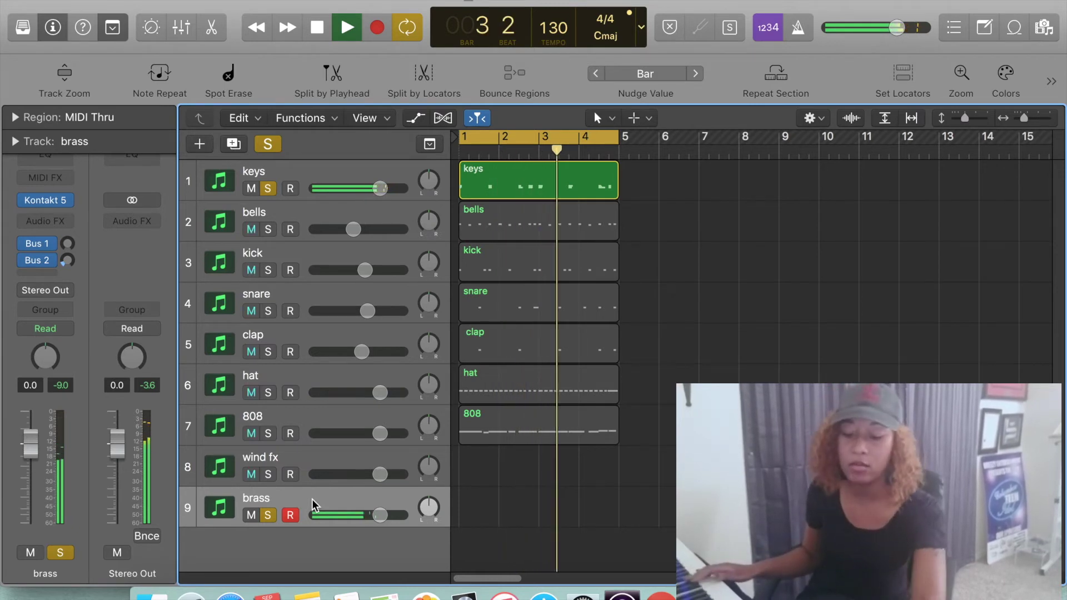
{"action": "key", "text": "r"}
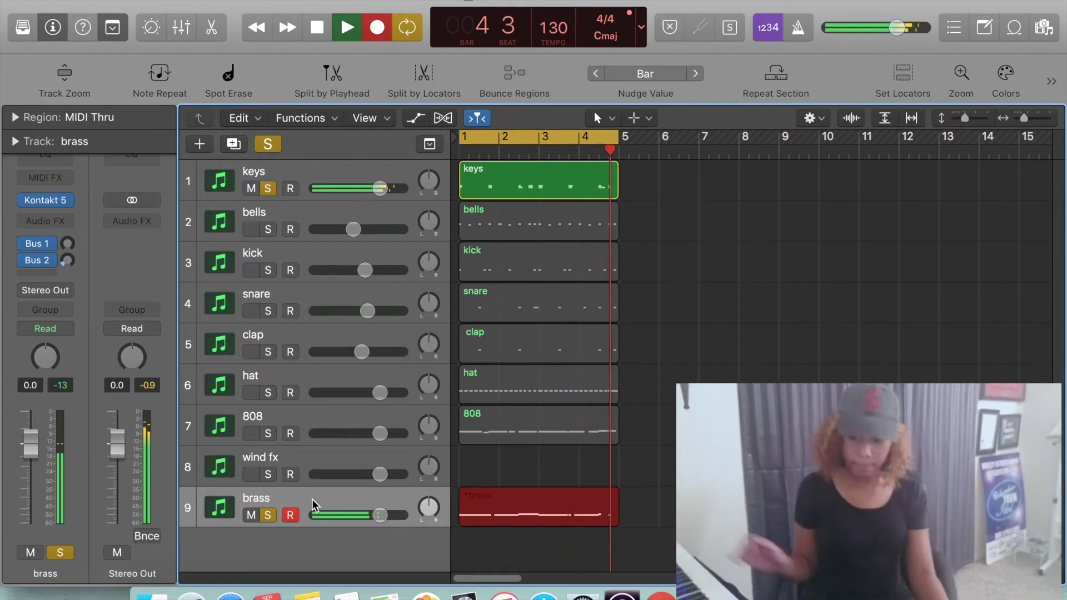
{"action": "key", "text": "space"}
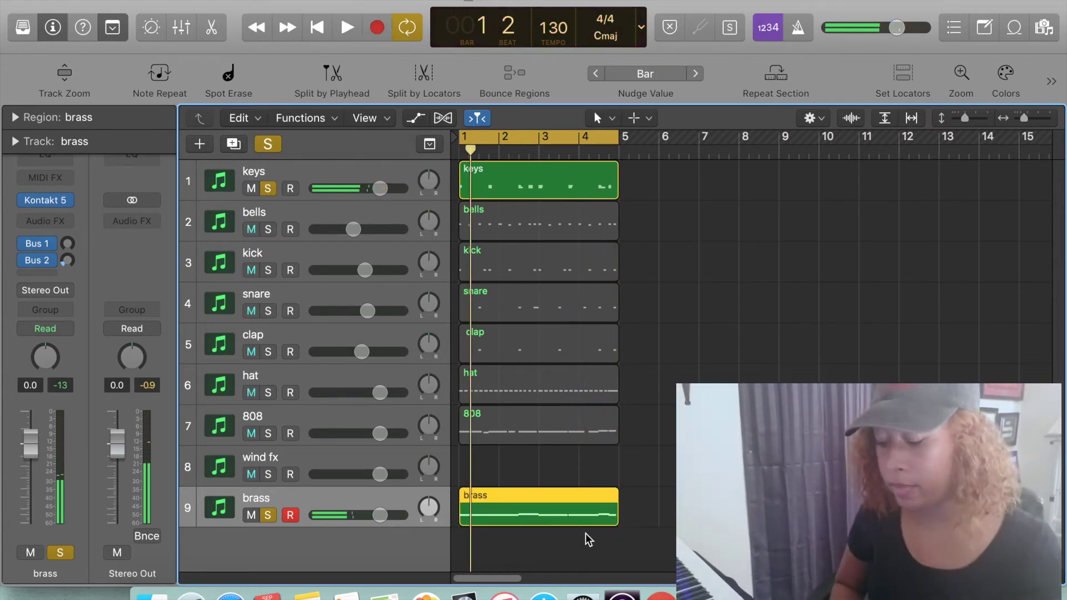
Step: Quantize the brass notes to 1/16 Note with a velocity of 61, and lower the brass track volume to -4.5 dB
{"action": "double_click", "coordinate": [579, 522]}
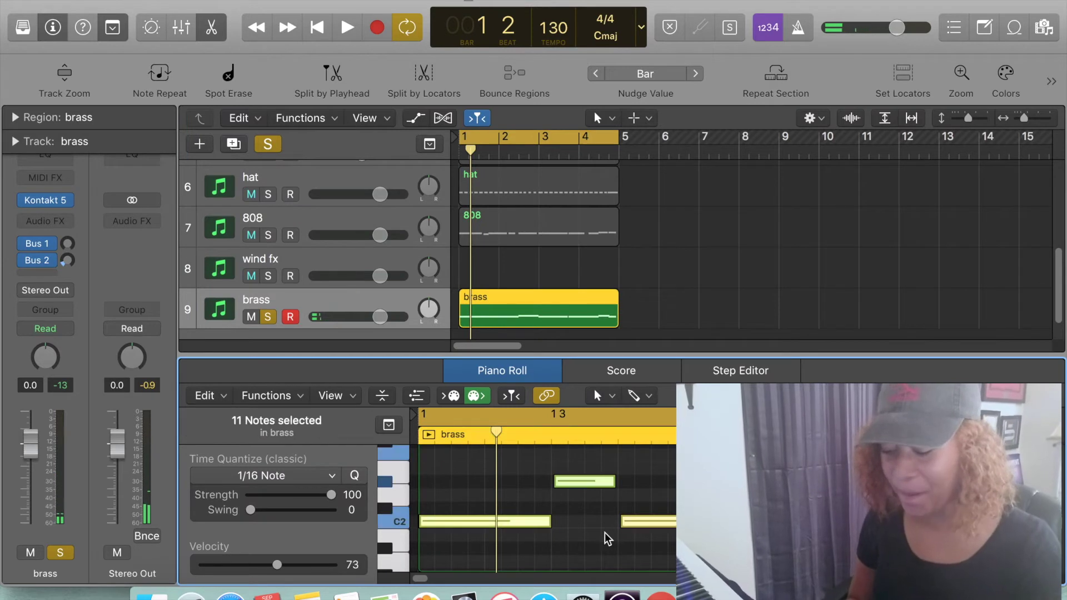
{"action": "mouse_move", "coordinate": [281, 564]}
{"action": "left_mouse_down"}
{"action": "mouse_move", "coordinate": [303, 565]}
{"action": "mouse_move", "coordinate": [265, 565]}
{"action": "left_mouse_up"}
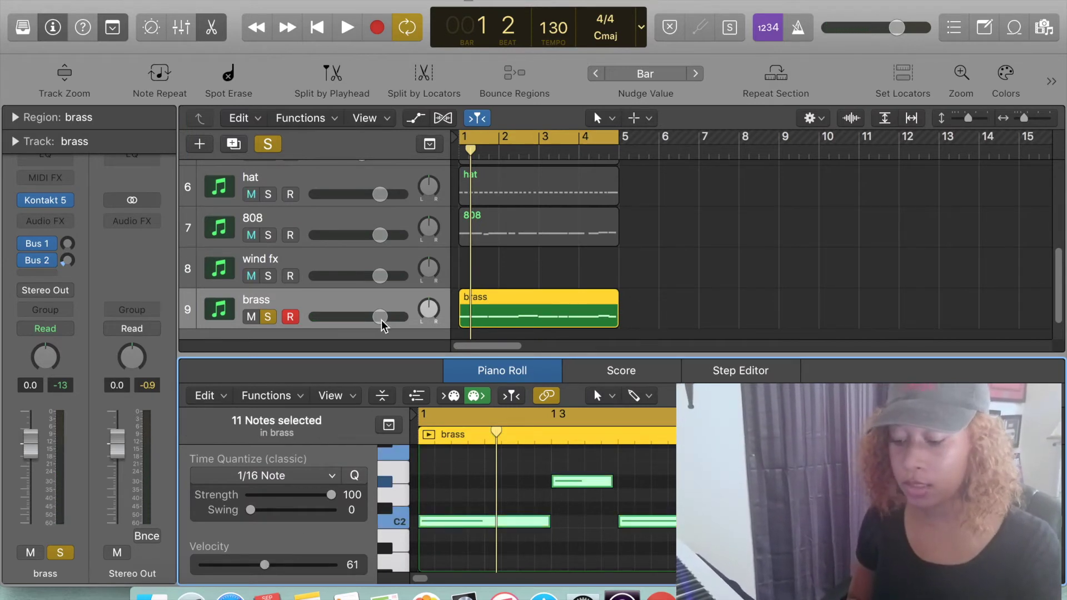
{"action": "left_click_drag", "start_coordinate": [381, 324], "coordinate": [363, 324]}
Step: Clear all track solos, play the full loop with the brass, and close the note editor
{"action": "left_click", "coordinate": [269, 144]}
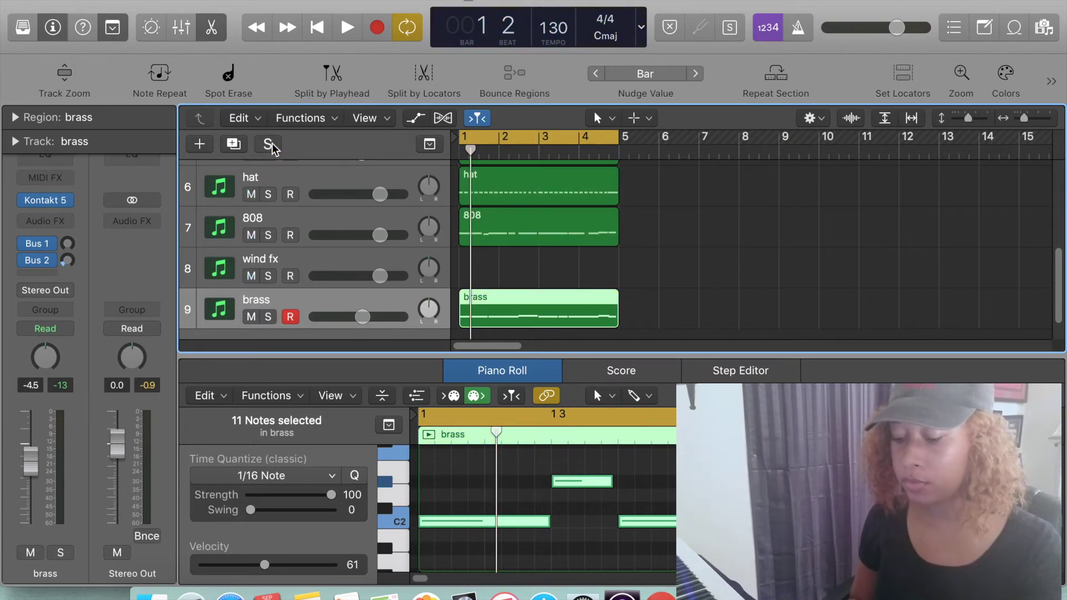
{"action": "key", "text": "space"}
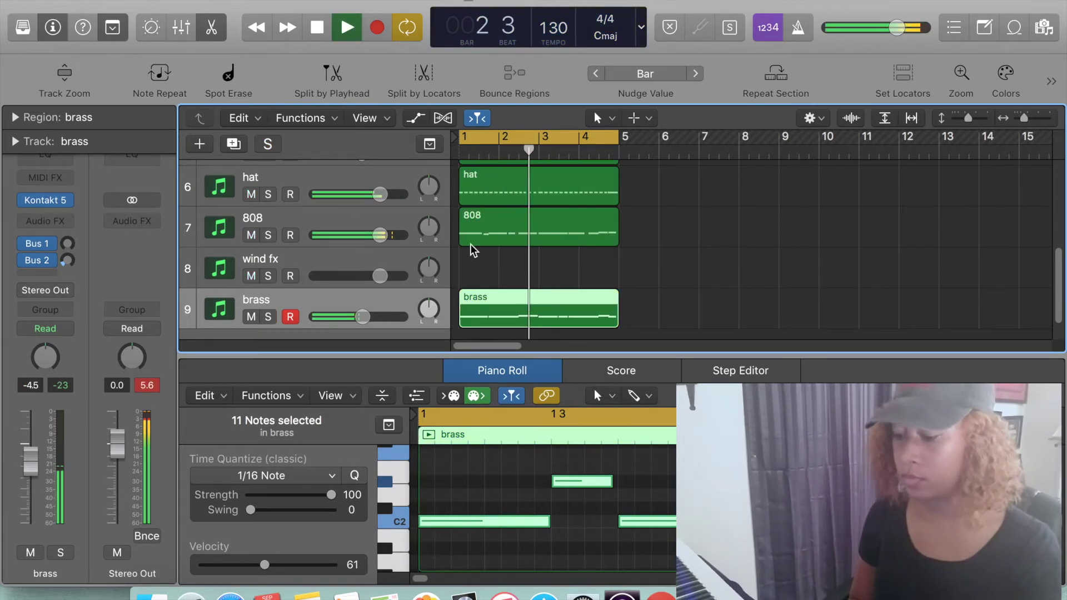
{"action": "scroll", "coordinate": [508, 277], "scroll_direction": "up", "scroll_amount": 5}
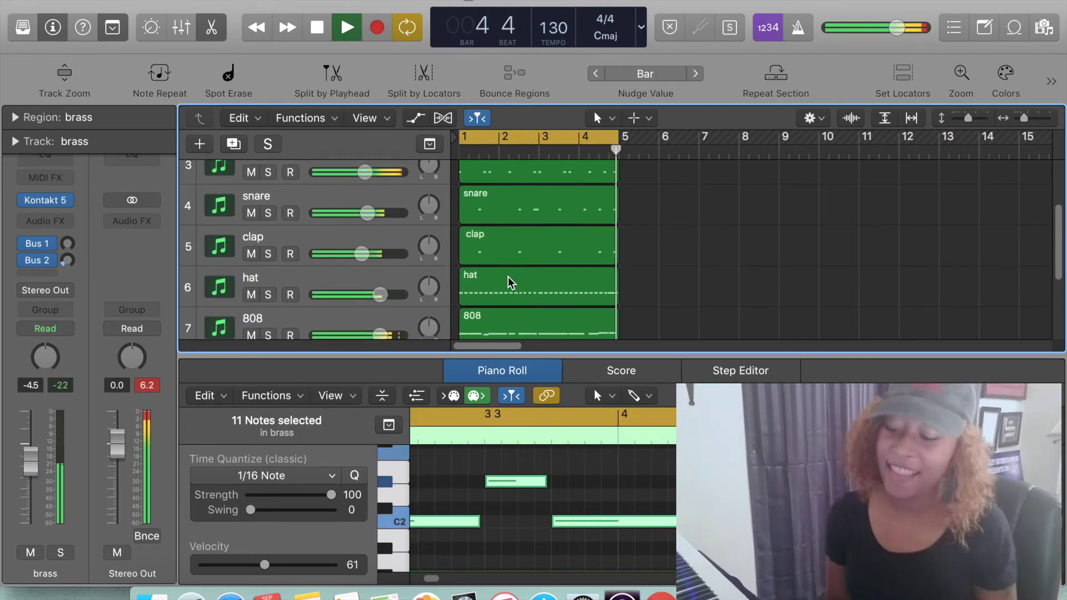
{"action": "key", "text": "x"}
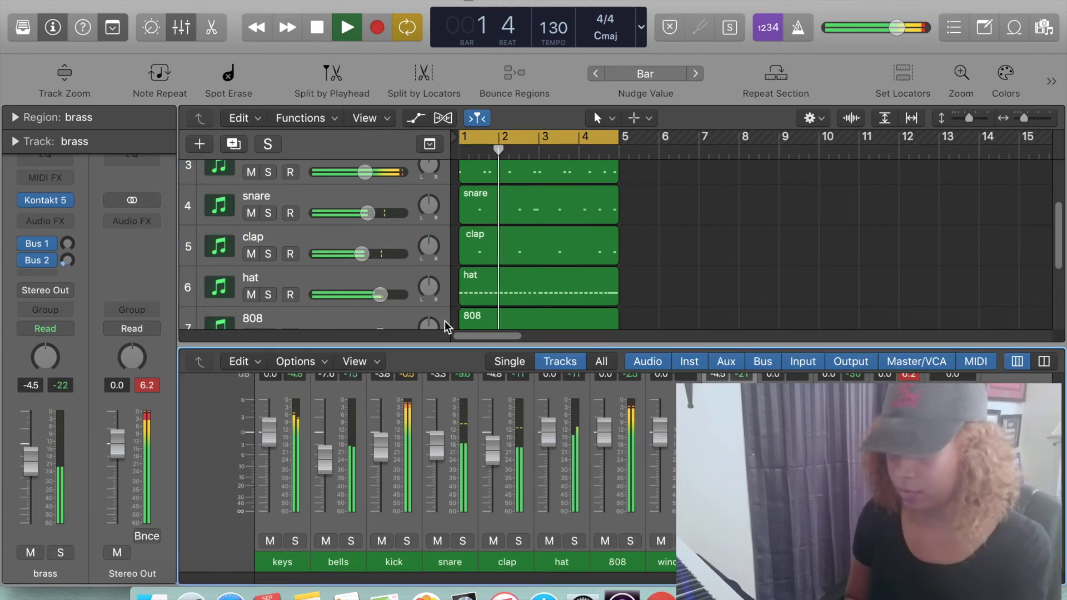
{"action": "key", "text": "x"}
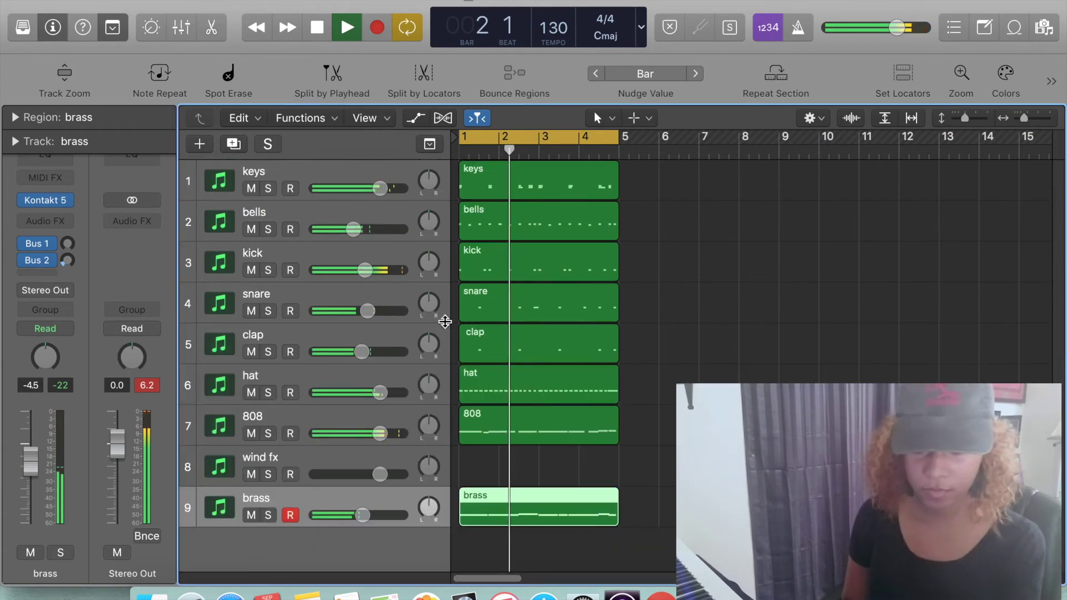
Step: Mute the keys and bells tracks to hear the loop without them, then unmute both
{"action": "left_click", "coordinate": [252, 189]}
{"action": "left_click", "coordinate": [252, 229]}
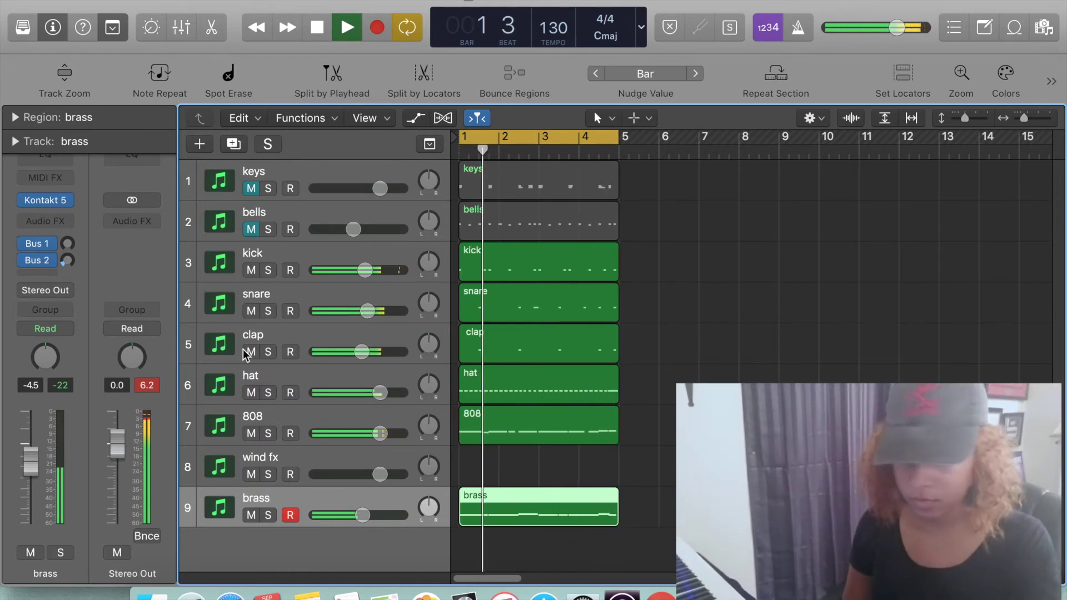
{"action": "left_click", "coordinate": [264, 463]}
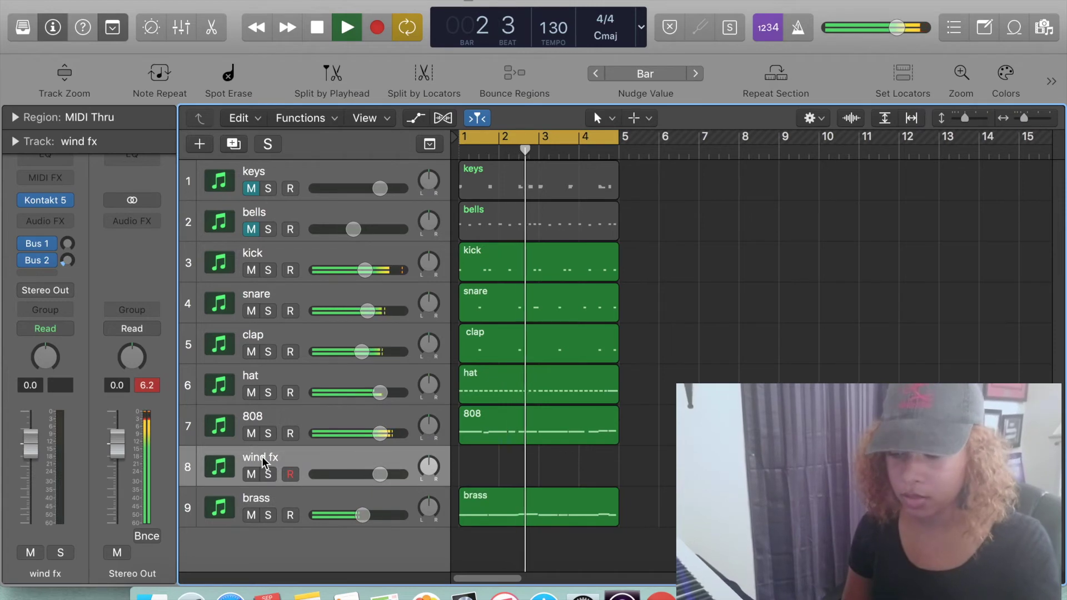
{"action": "right_click", "coordinate": [263, 463]}
{"action": "left_click", "coordinate": [497, 458]}
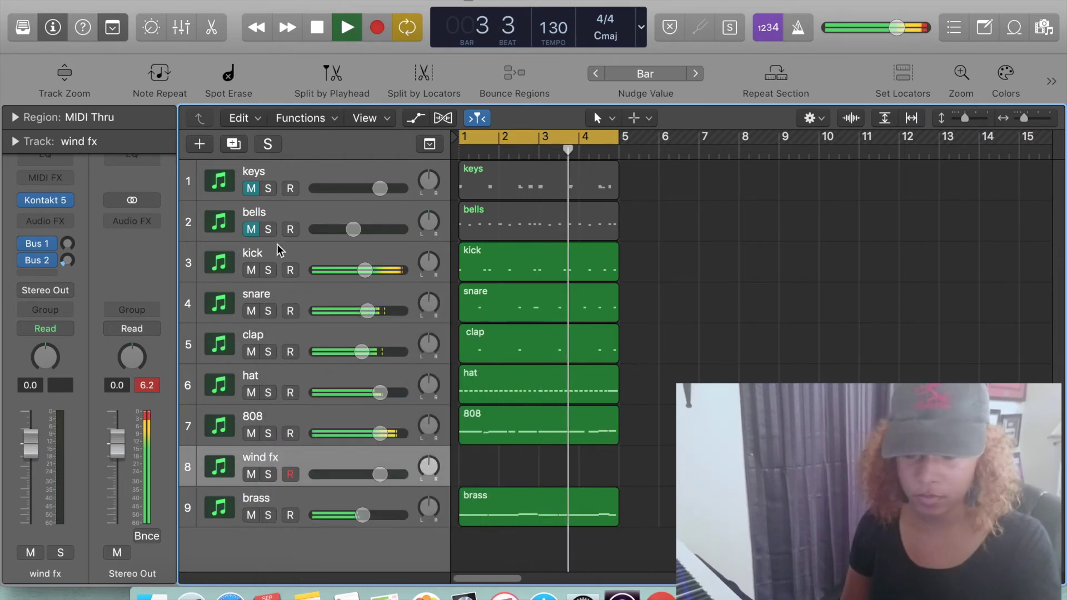
{"action": "left_click", "coordinate": [251, 229]}
{"action": "left_click", "coordinate": [251, 188]}
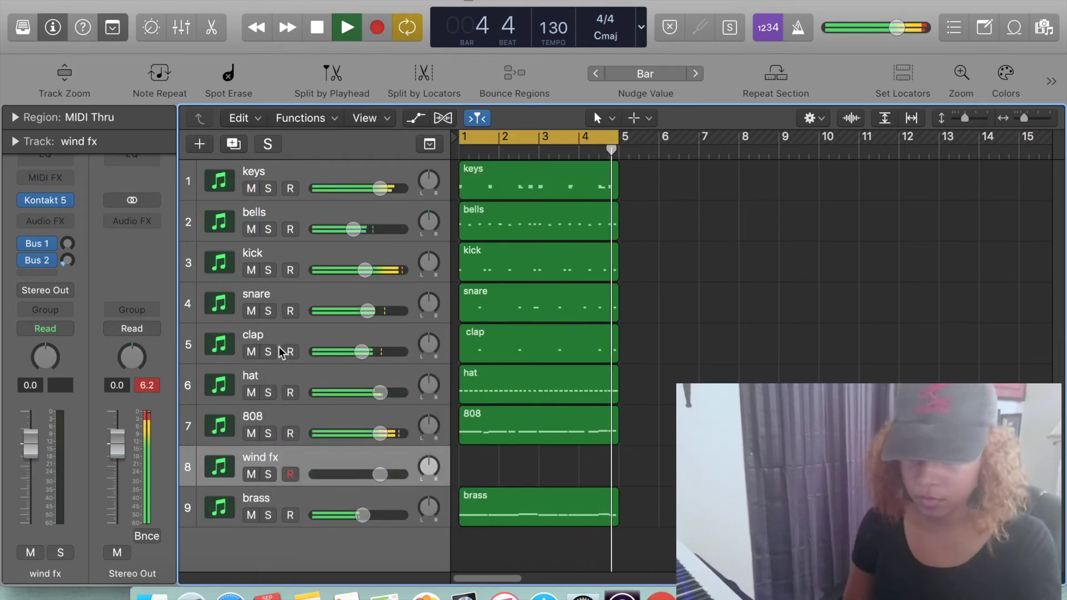
Step: Mute the keys track and stop playback after listening to the loop without it
{"action": "left_click", "coordinate": [251, 188]}
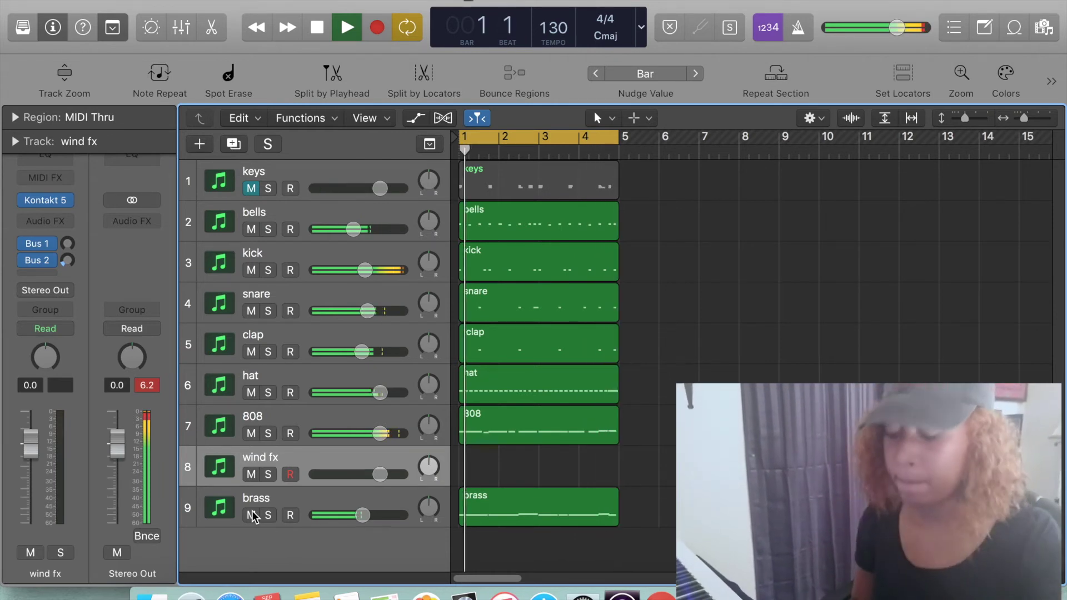
{"action": "key", "text": "space"}
Step: Add a new software instrument track below the brass track and load Kontakt 5 in Stereo on it
{"action": "double_click", "coordinate": [284, 559]}
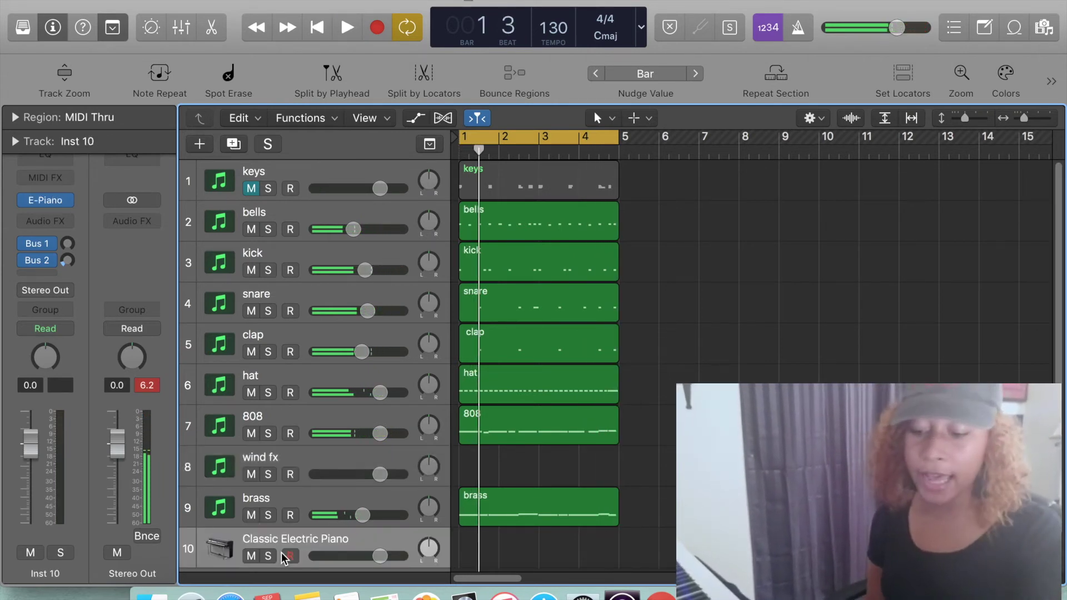
{"action": "left_click", "coordinate": [38, 201]}
{"action": "mouse_move", "coordinate": [205, 172]}
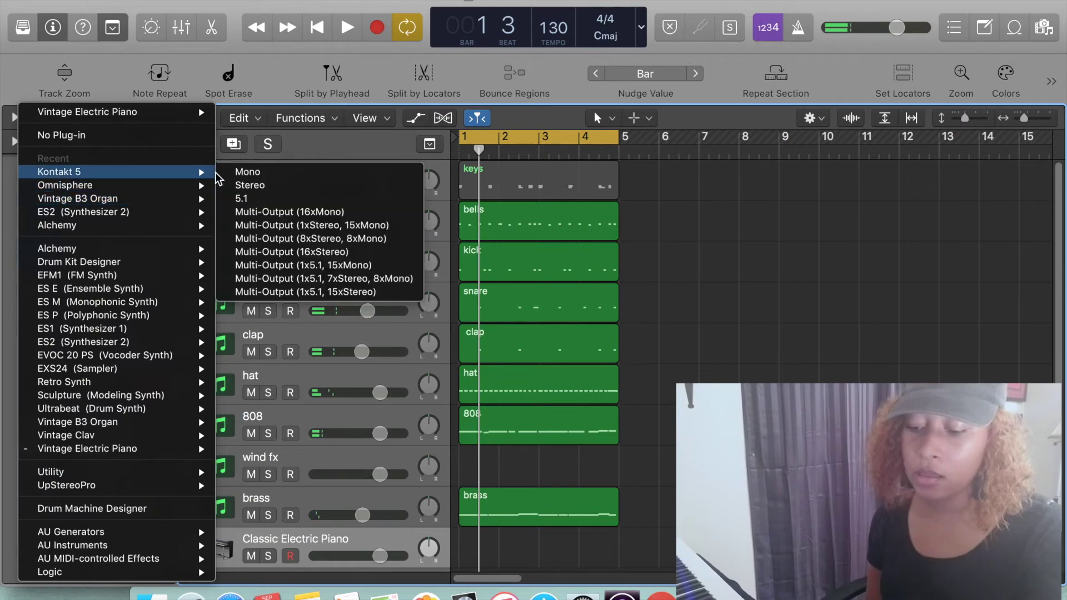
{"action": "left_click", "coordinate": [245, 185]}
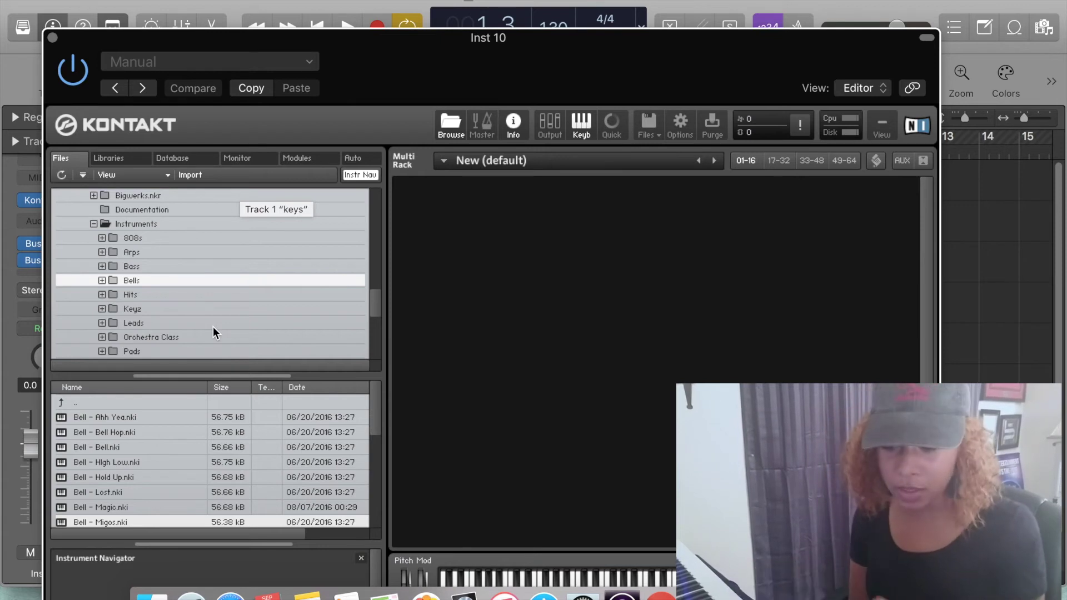
Step: Load Crash.wav from the Drum Kit folder of the London Elixir Quick Drum Kit into the new Kontakt instrument
{"action": "scroll", "coordinate": [212, 326], "scroll_direction": "up", "scroll_amount": 5}
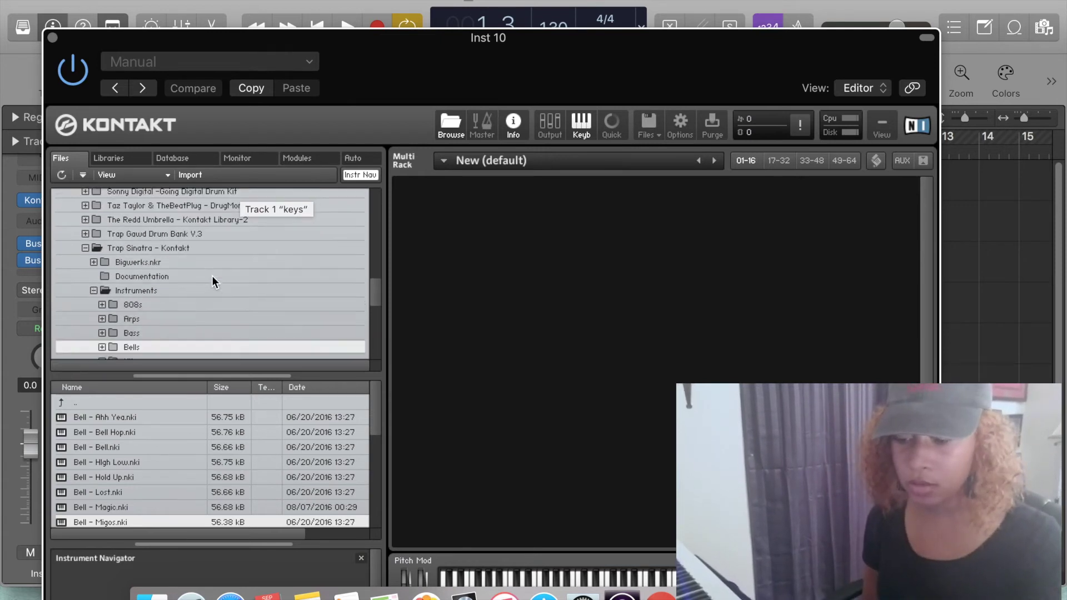
{"action": "scroll", "coordinate": [212, 276], "scroll_direction": "up", "scroll_amount": 5}
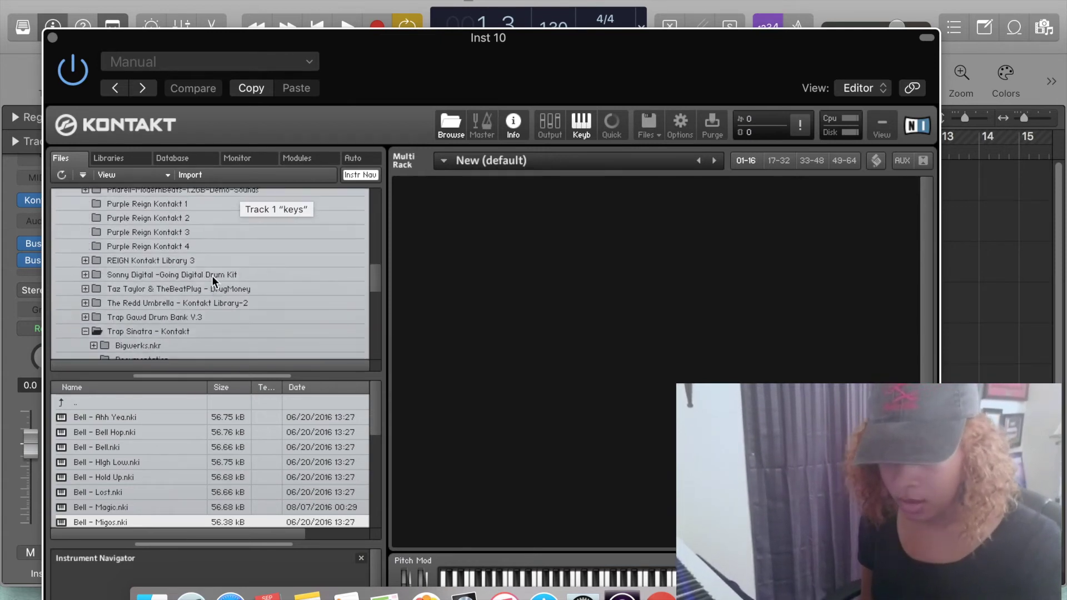
{"action": "scroll", "coordinate": [212, 276], "scroll_direction": "up", "scroll_amount": 15}
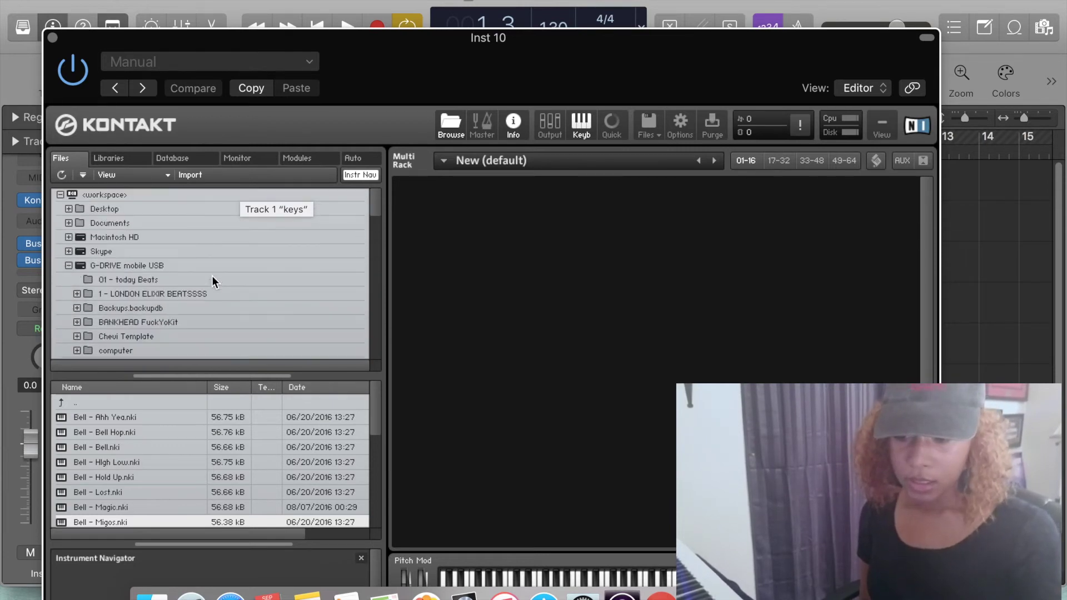
{"action": "scroll", "coordinate": [212, 276], "scroll_direction": "down", "scroll_amount": 4}
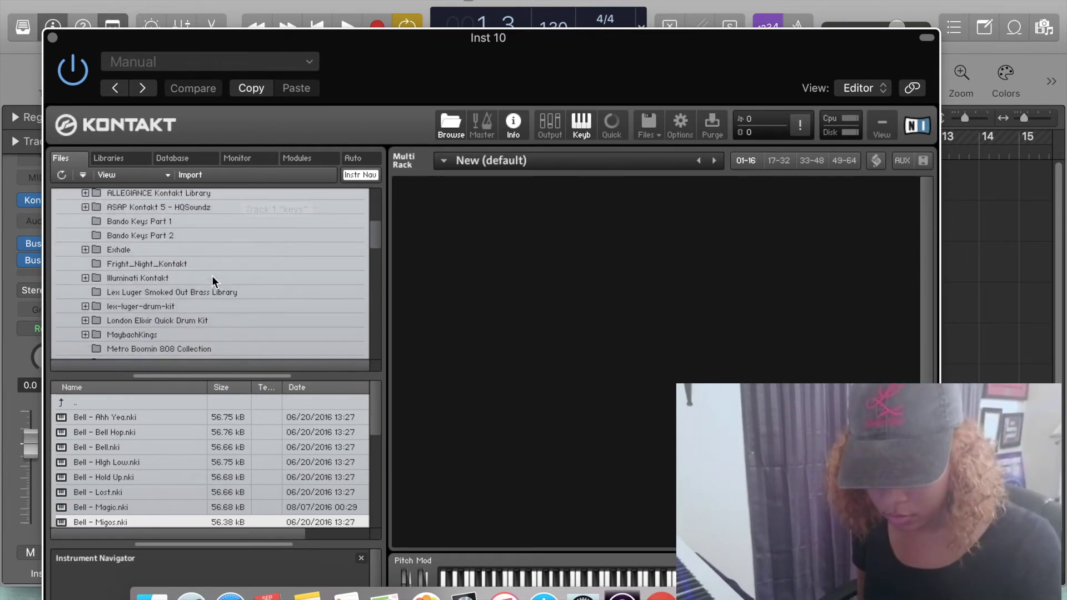
{"action": "left_click", "coordinate": [209, 305]}
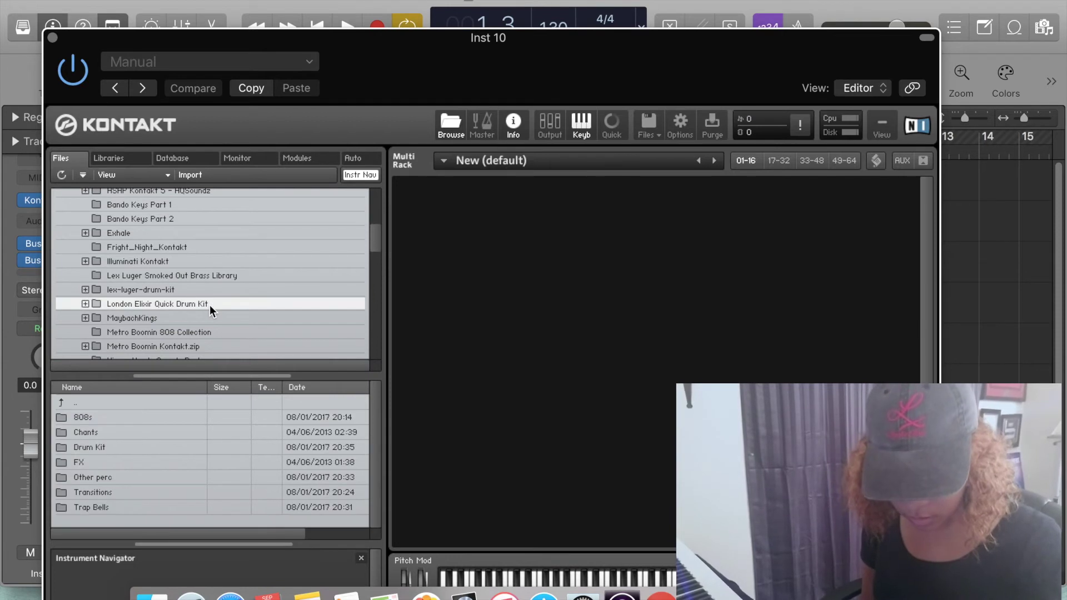
{"action": "double_click", "coordinate": [136, 449]}
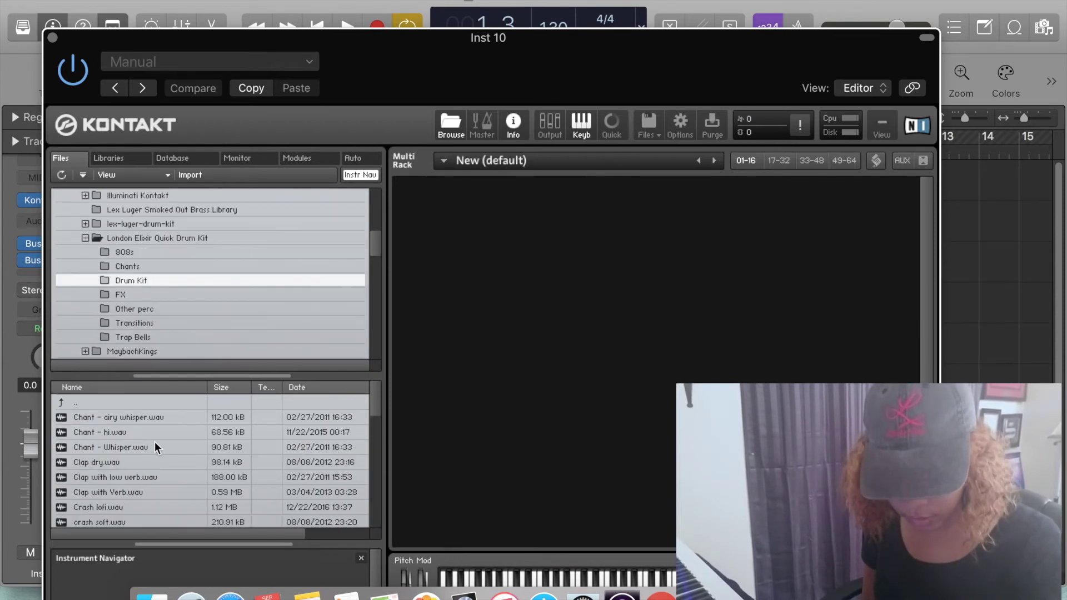
{"action": "scroll", "coordinate": [152, 450], "scroll_direction": "down", "scroll_amount": 3}
{"action": "scroll", "coordinate": [151, 454], "scroll_direction": "up", "scroll_amount": 2}
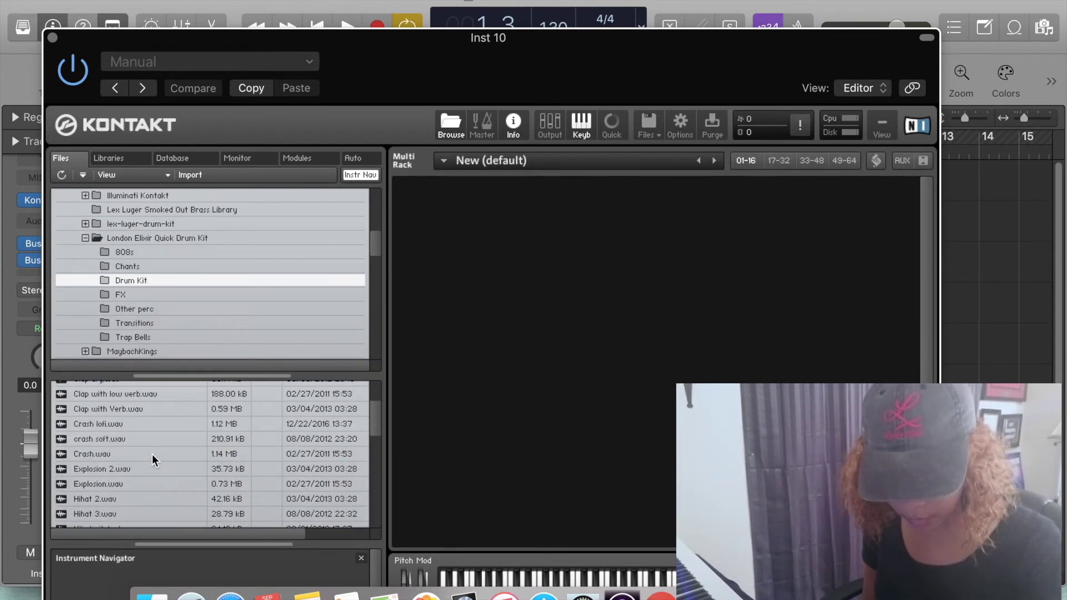
{"action": "double_click", "coordinate": [132, 453]}
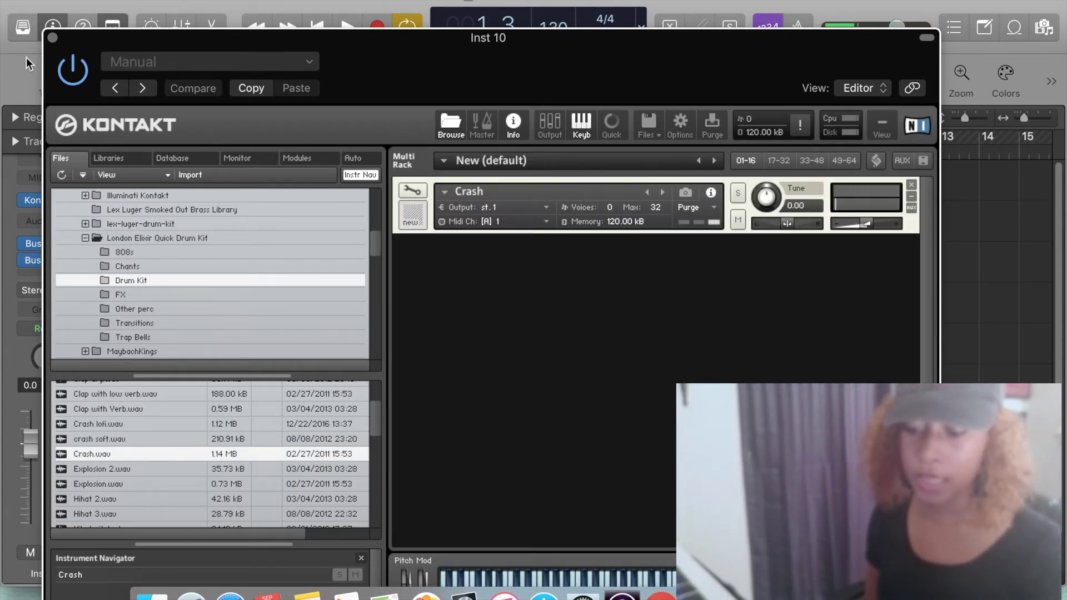
Step: Close the instrument window and record a crash hit from bar 1 on the new track, stopping in bar 3
{"action": "left_click", "coordinate": [57, 36]}
{"action": "key", "text": "Return"}
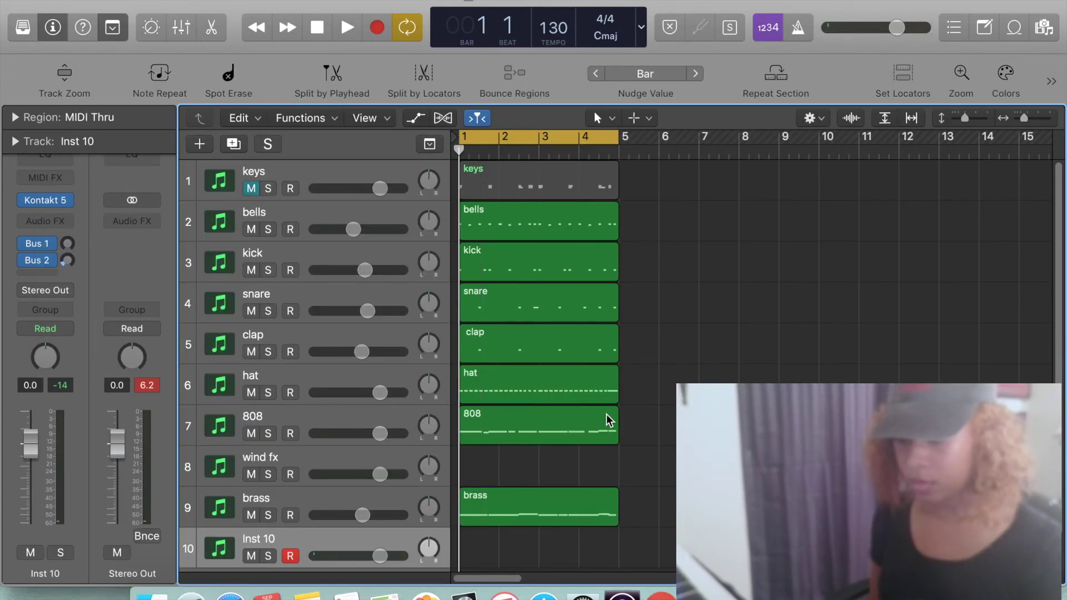
{"action": "key", "text": "r"}
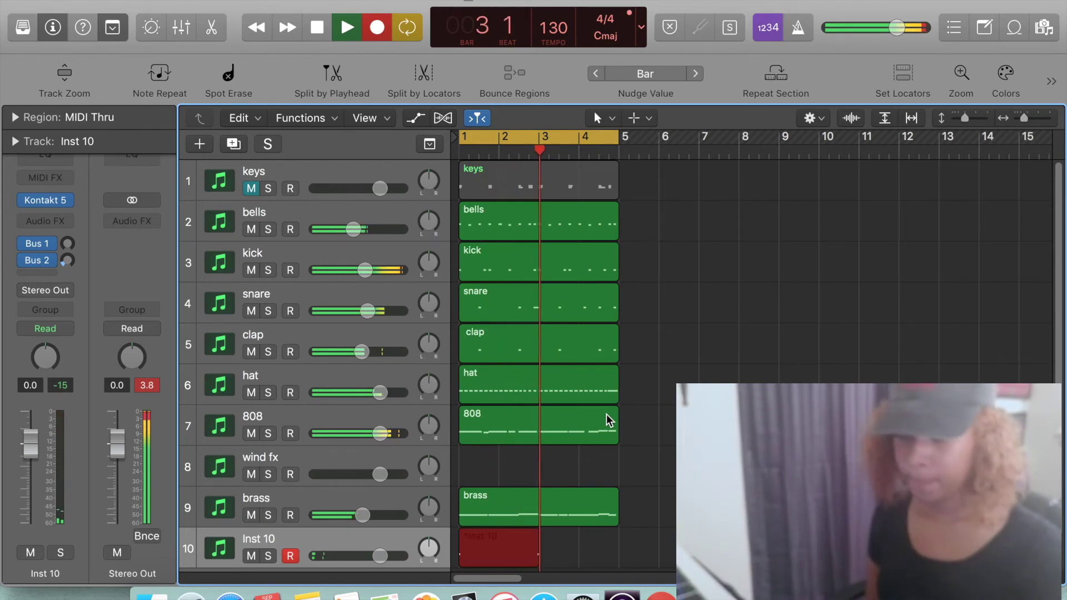
{"action": "key", "text": "space"}
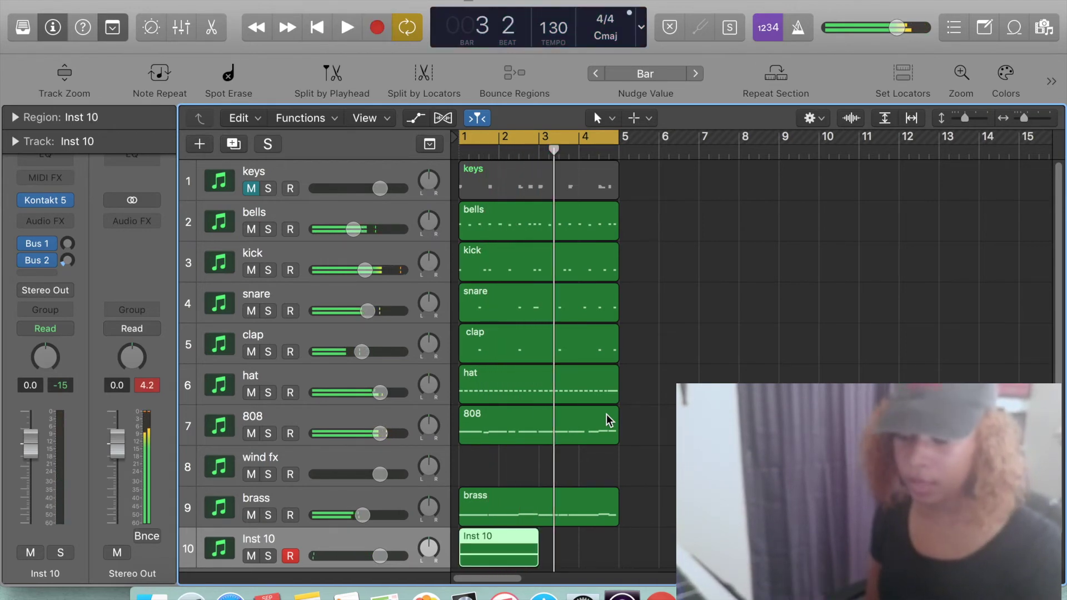
Step: Quantize the recorded crash note to 1/16 Note in the note editor, then close the editor
{"action": "double_click", "coordinate": [489, 553]}
{"action": "left_click", "coordinate": [529, 552]}
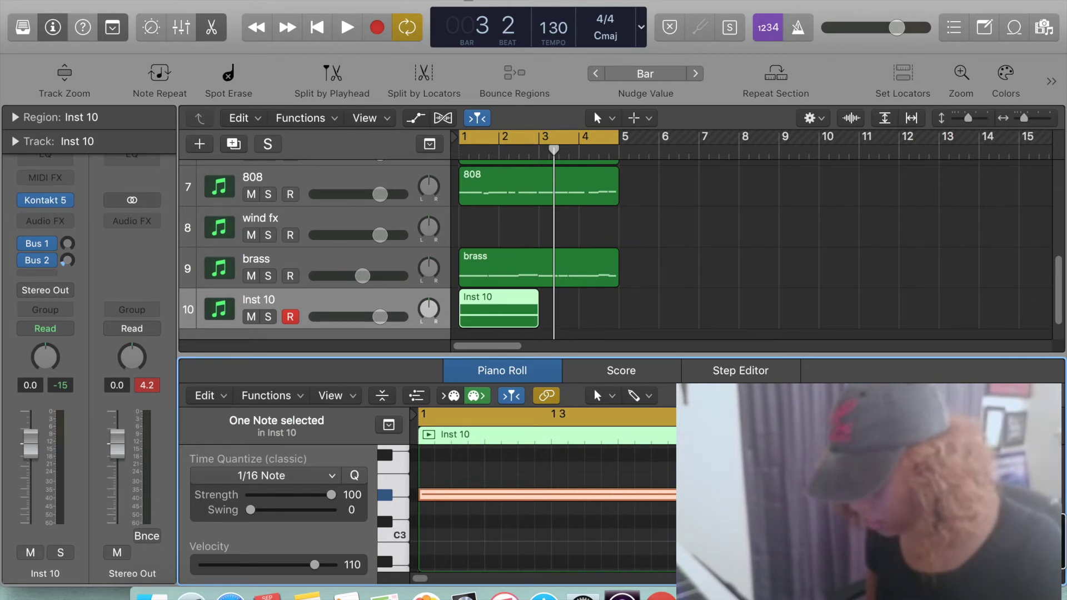
{"action": "left_click", "coordinate": [768, 283]}
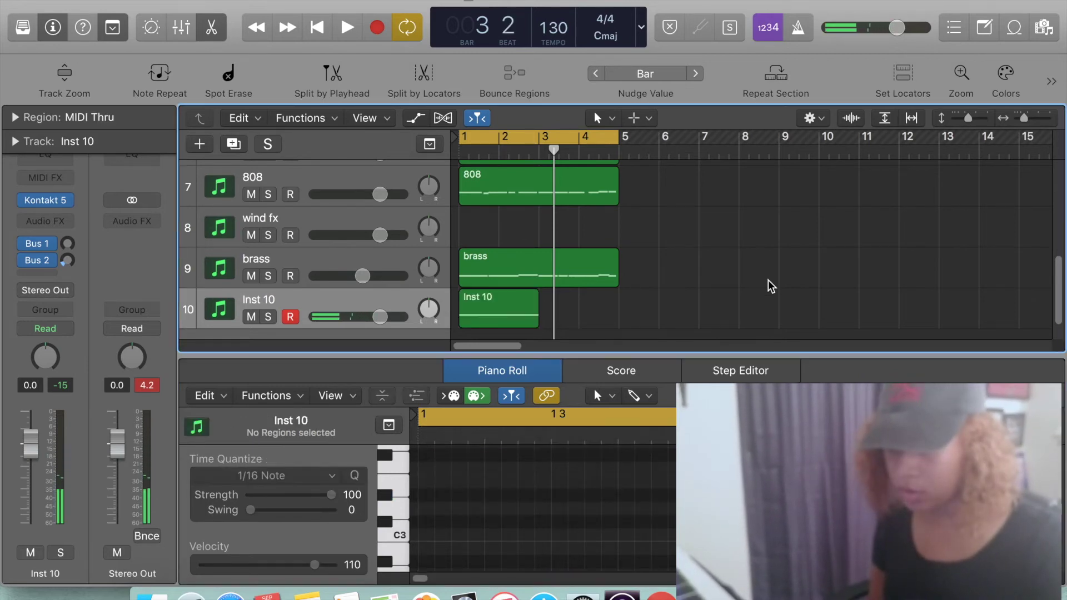
{"action": "key", "text": "x"}
{"action": "key", "text": "x"}
Step: Bounce the crash region in place as audio onto a new track
{"action": "left_click", "coordinate": [510, 526]}
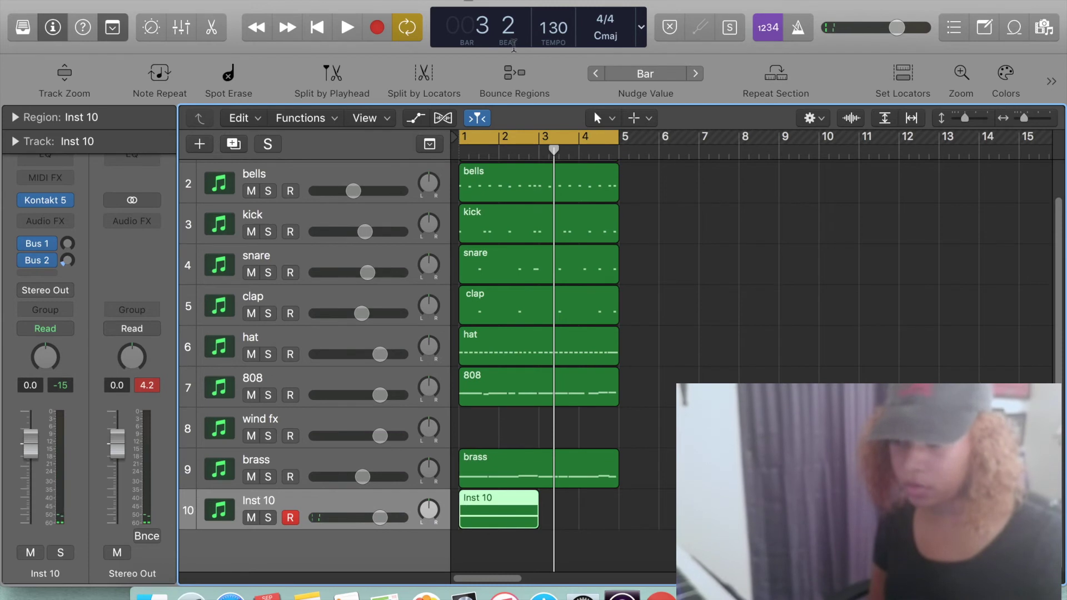
{"action": "left_click", "coordinate": [510, 79]}
{"action": "left_click", "coordinate": [685, 309]}
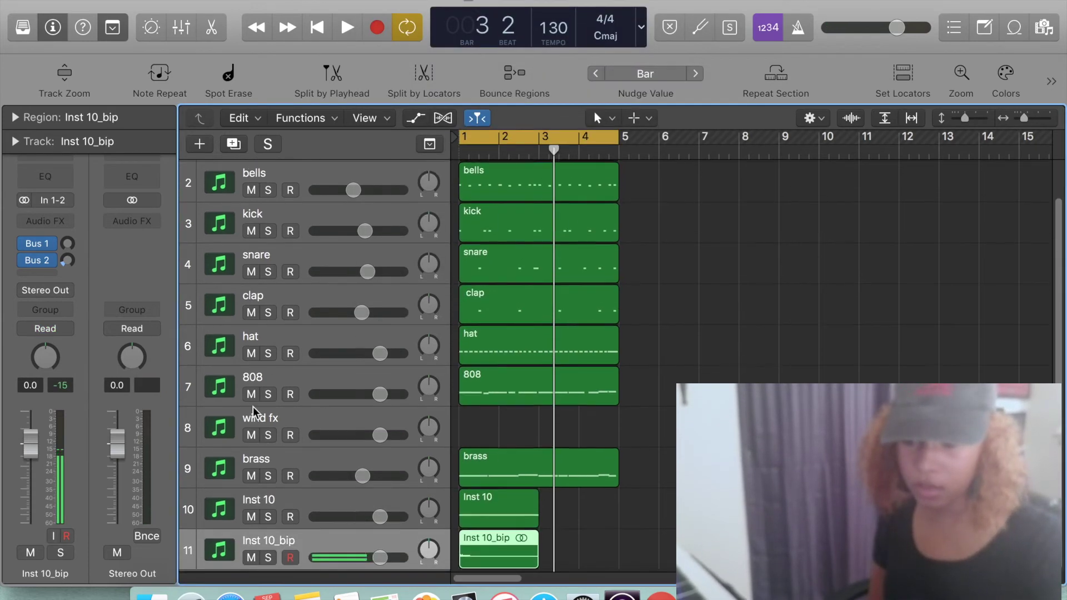
Step: Reverse the bounced crash region and move it to start at bar 3
{"action": "left_click", "coordinate": [15, 117]}
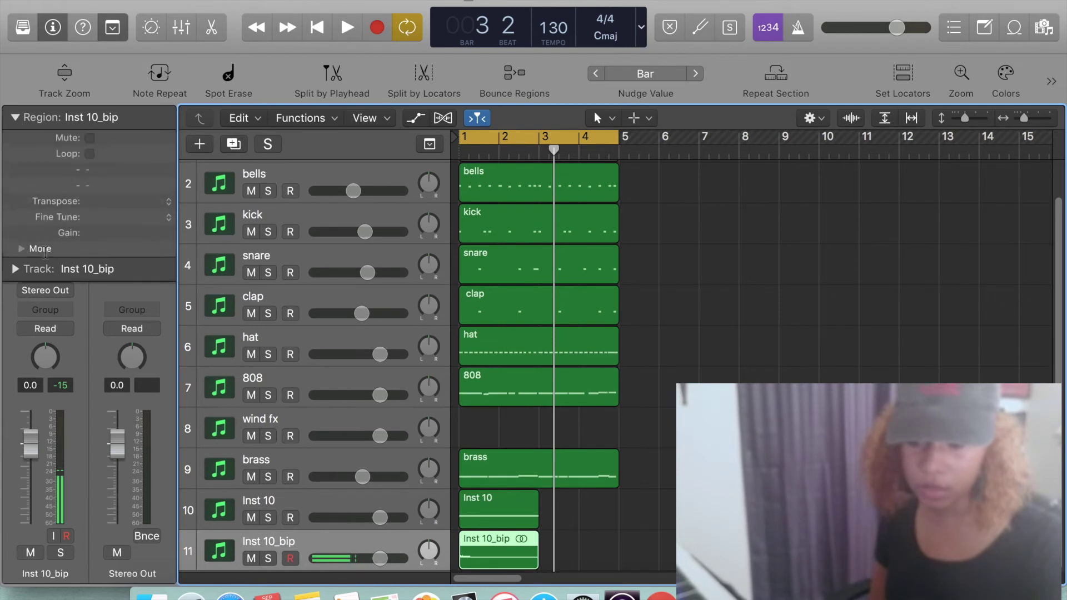
{"action": "left_click", "coordinate": [21, 249]}
{"action": "left_click", "coordinate": [90, 360]}
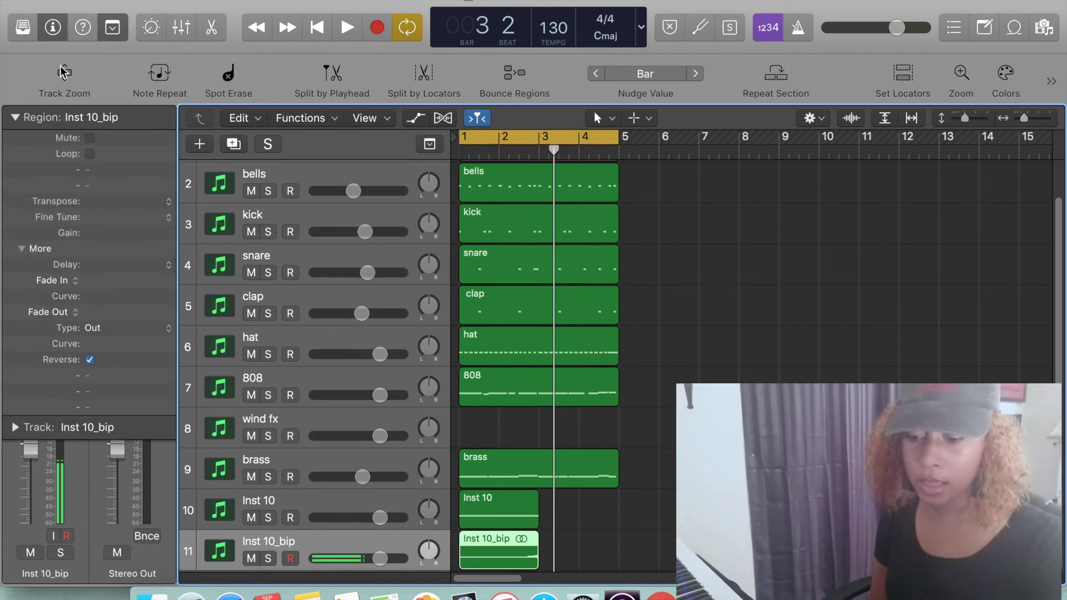
{"action": "left_click", "coordinate": [16, 118]}
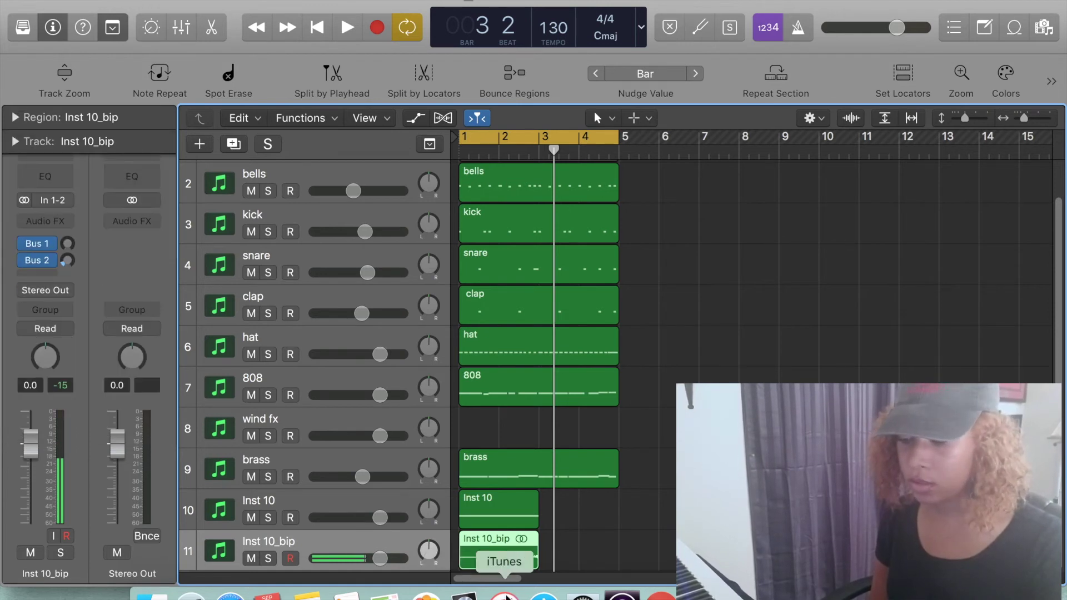
{"action": "left_click_drag", "start_coordinate": [524, 540], "coordinate": [591, 537]}
Step: Play the loop and lower the volume of both the crash track and the reversed crash track to -5.8 dB
{"action": "key", "text": "space"}
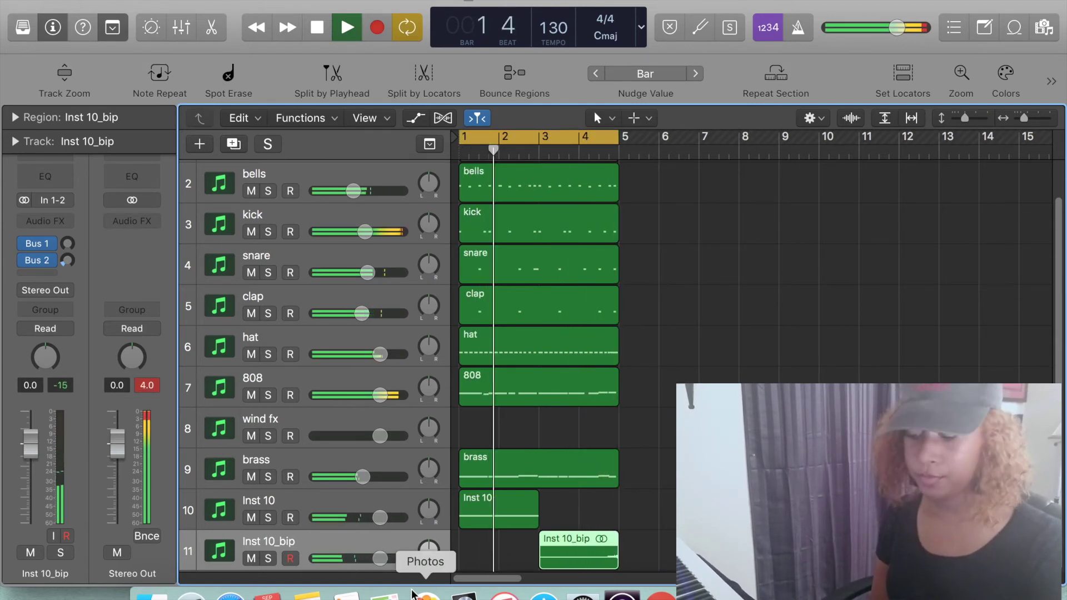
{"action": "left_click", "coordinate": [615, 519]}
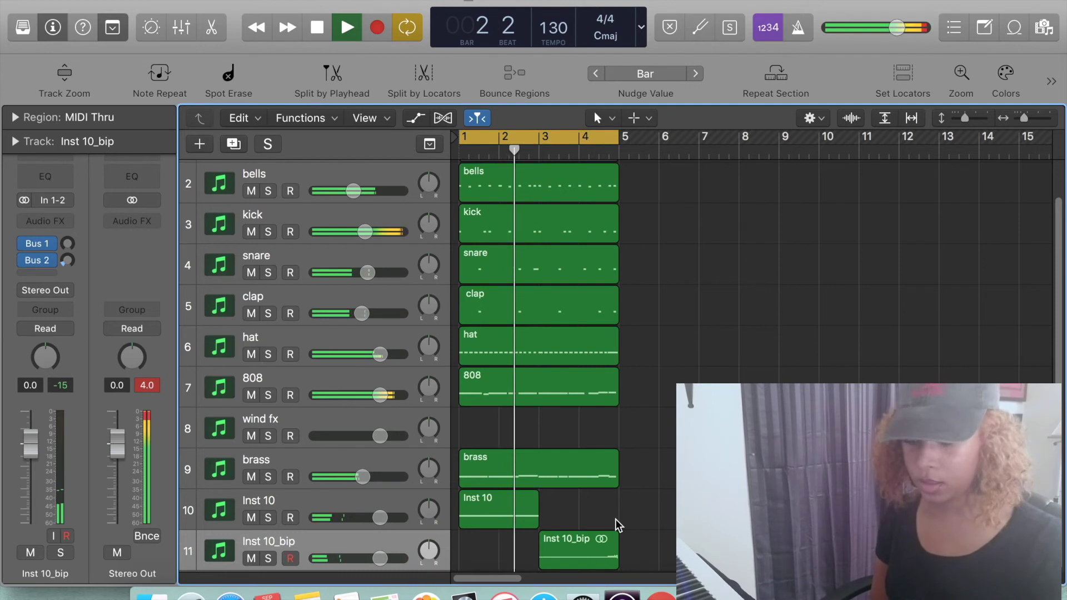
{"action": "left_click", "coordinate": [376, 506], "text": "shift"}
{"action": "left_click_drag", "start_coordinate": [379, 525], "coordinate": [357, 517]}
{"action": "key", "text": "space"}
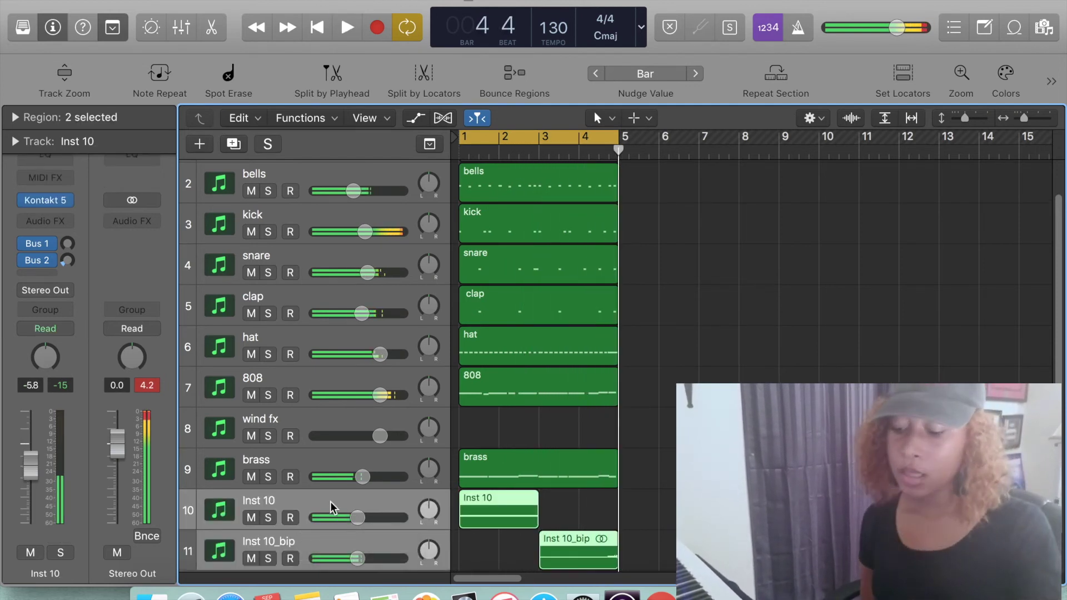
Step: Repeat the four-bar section between the locators across all tracks, and unmute the keys track
{"action": "left_click", "coordinate": [674, 462]}
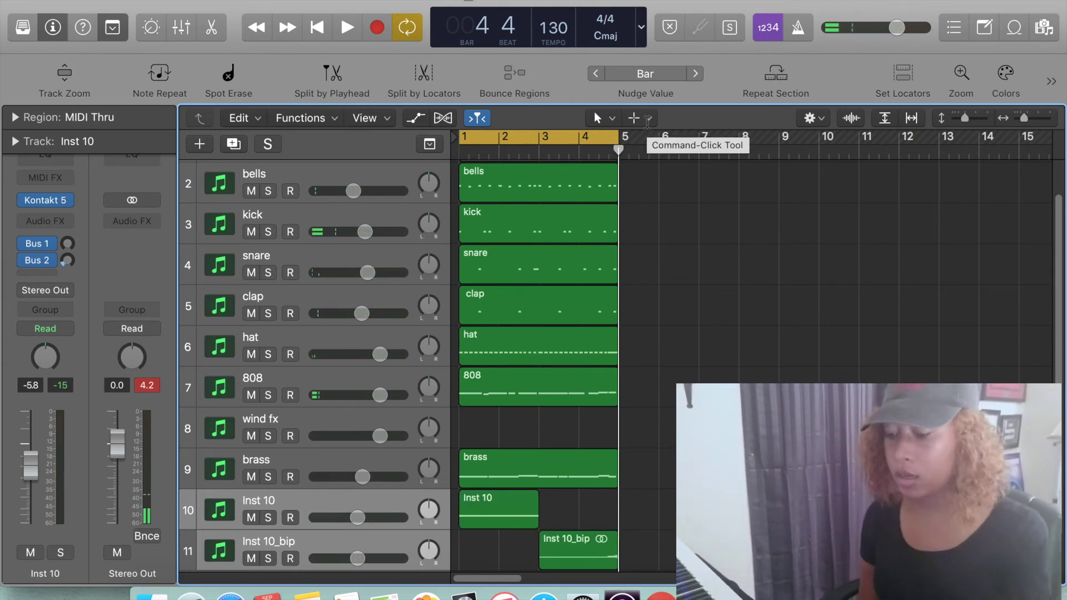
{"action": "right_click", "coordinate": [579, 141]}
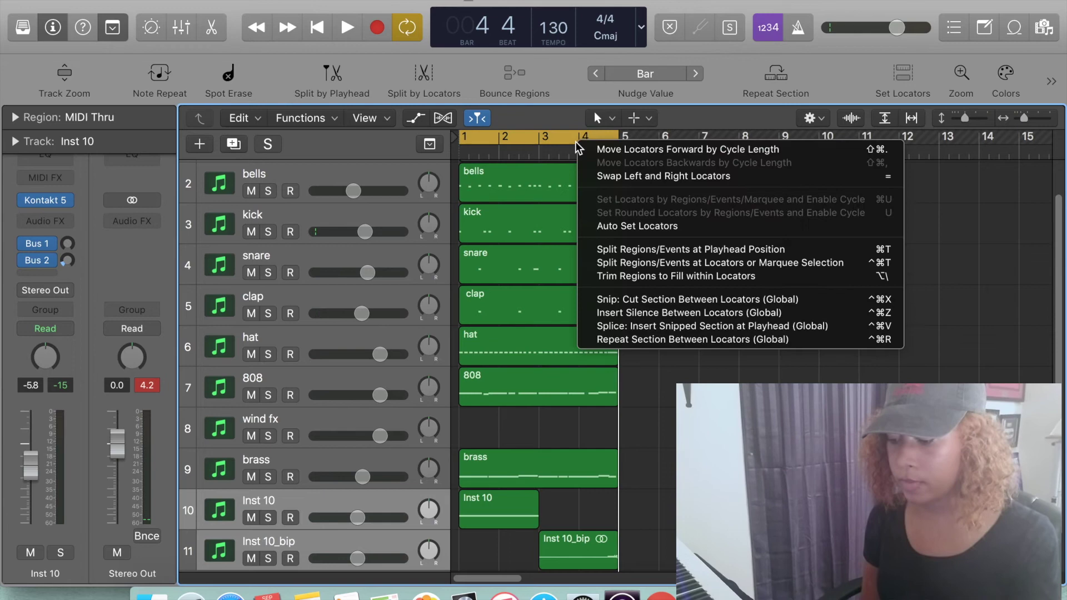
{"action": "left_click", "coordinate": [661, 339]}
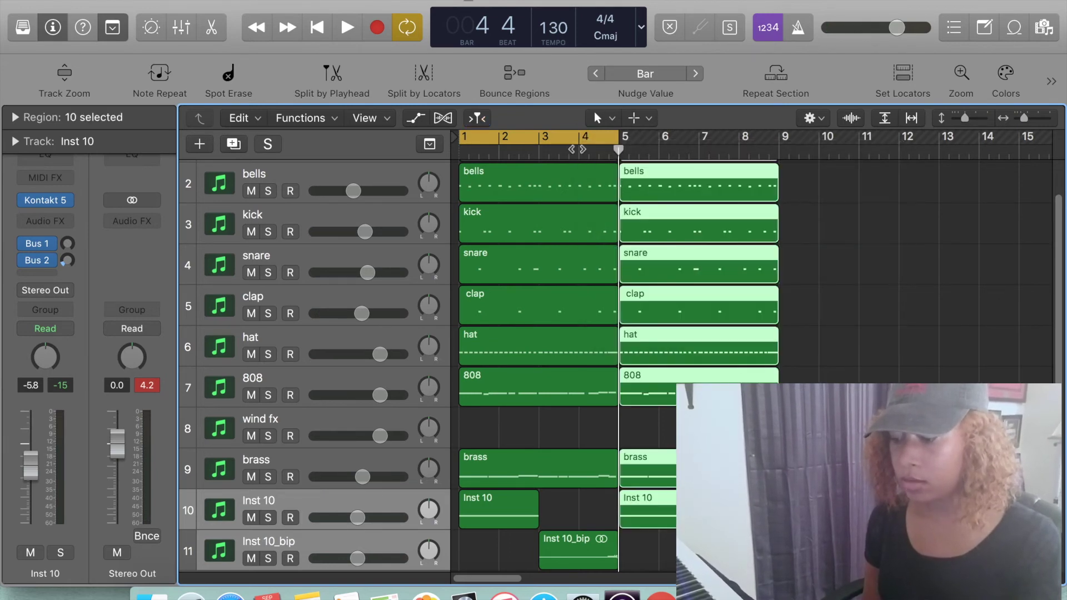
{"action": "scroll", "coordinate": [238, 222], "scroll_direction": "up", "scroll_amount": 2}
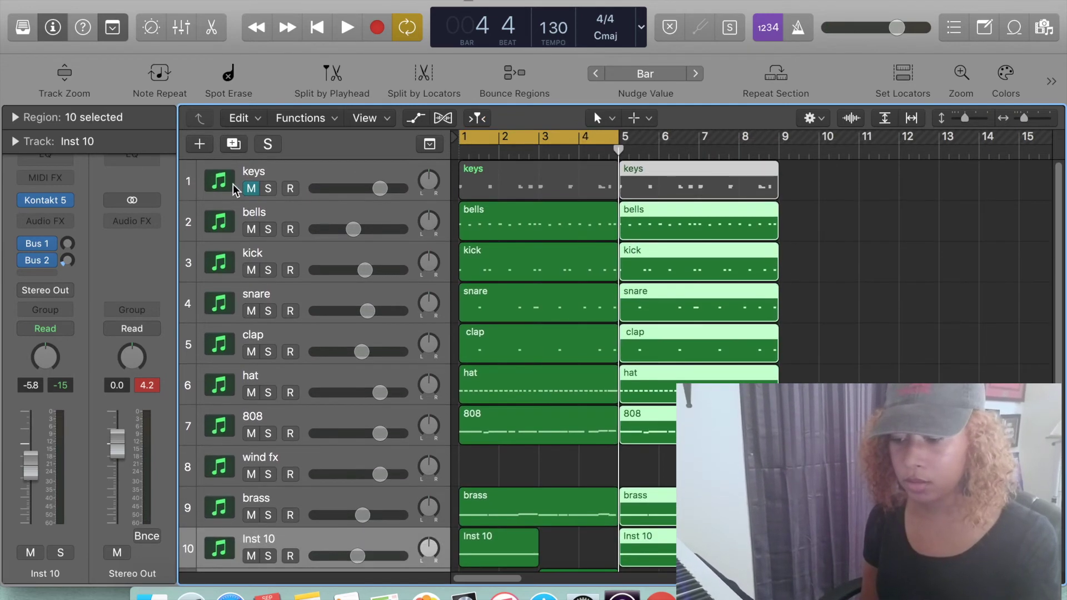
{"action": "left_click", "coordinate": [238, 191]}
{"action": "left_click", "coordinate": [251, 189]}
Step: Mute the crash, brass and 808 regions in the first four-bar section
{"action": "scroll", "coordinate": [616, 500], "scroll_direction": "down", "scroll_amount": 3}
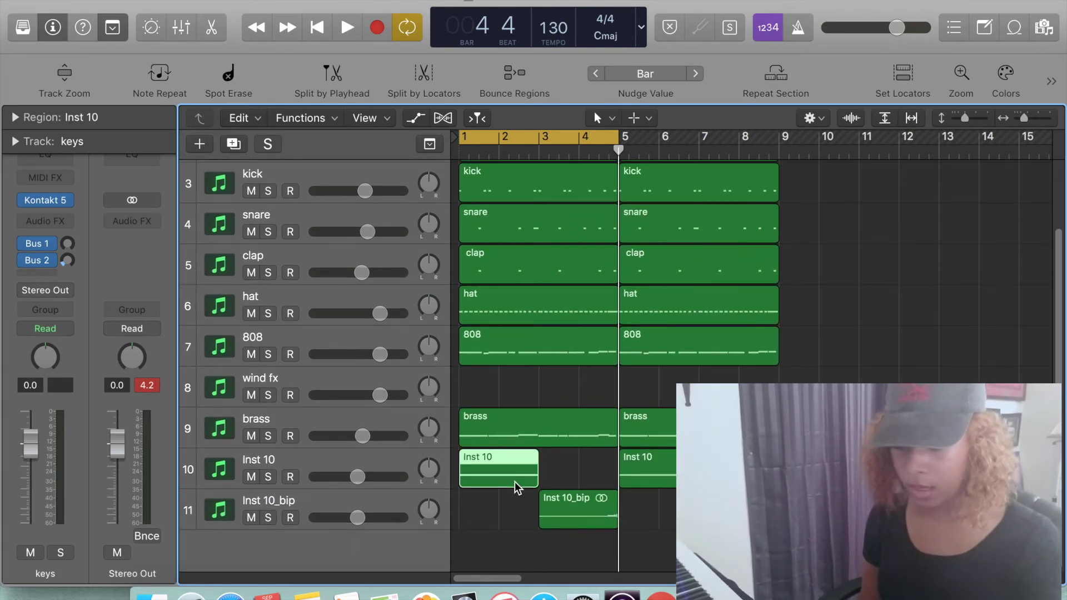
{"action": "key", "text": "ctrl+m"}
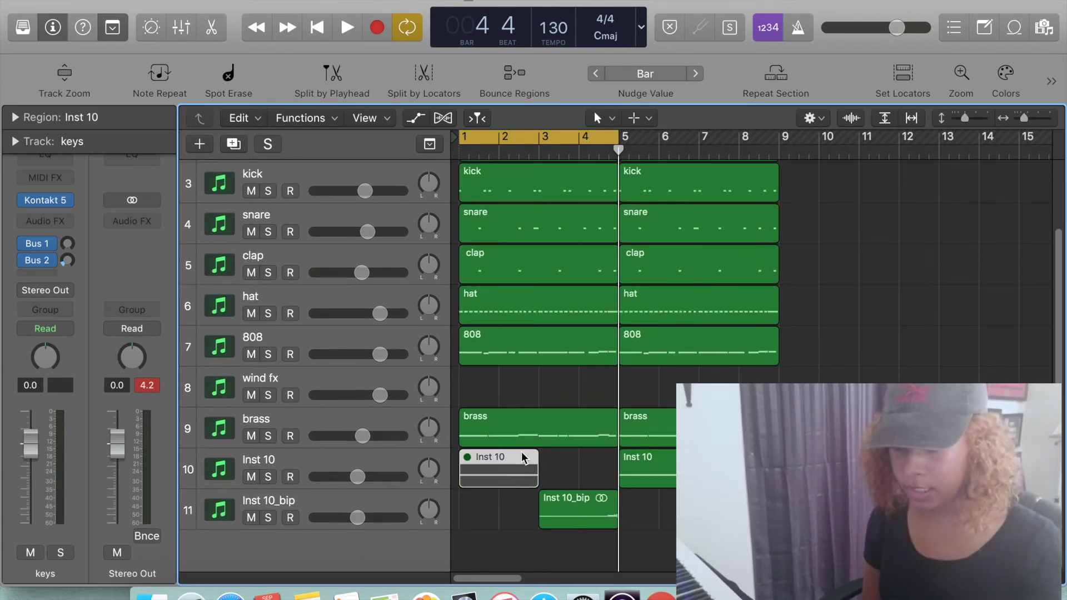
{"action": "left_click", "coordinate": [582, 422]}
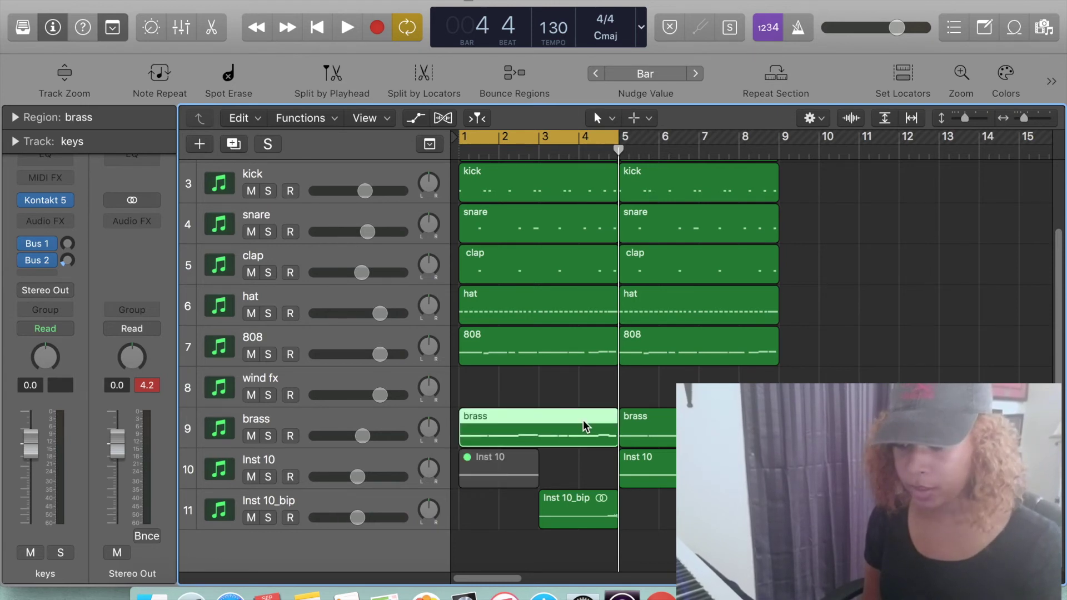
{"action": "key", "text": "ctrl+m"}
{"action": "left_click", "coordinate": [552, 347]}
{"action": "key", "text": "ctrl+m"}
Step: Mute the kick and snare regions in the first four-bar section
{"action": "scroll", "coordinate": [553, 348], "scroll_direction": "up", "scroll_amount": 2}
{"action": "scroll", "coordinate": [552, 346], "scroll_direction": "up", "scroll_amount": 2}
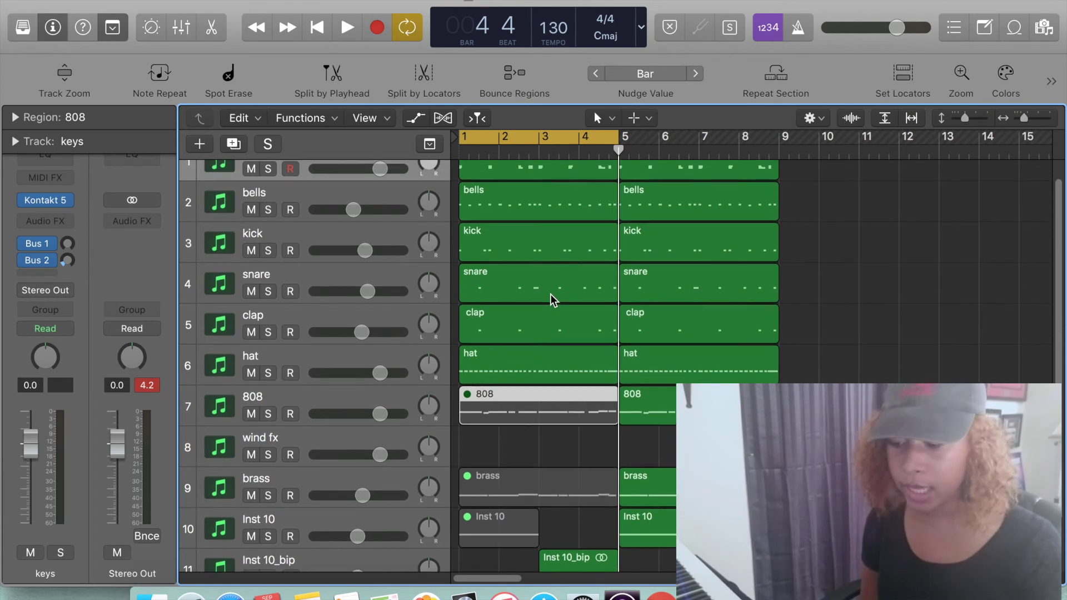
{"action": "left_click", "coordinate": [561, 248]}
{"action": "key", "text": "ctrl+m"}
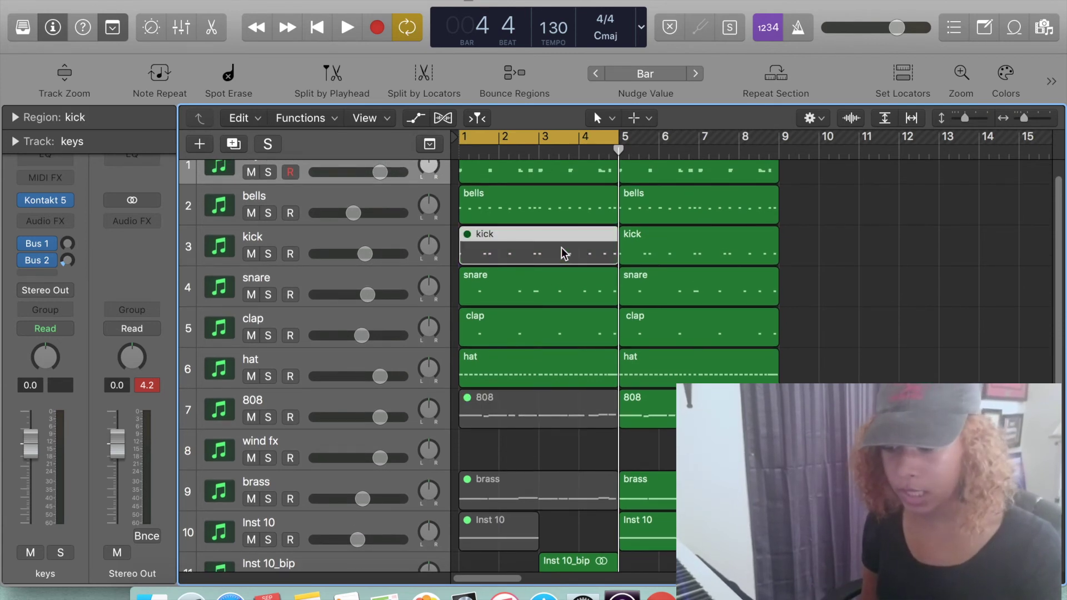
{"action": "left_click", "coordinate": [552, 290]}
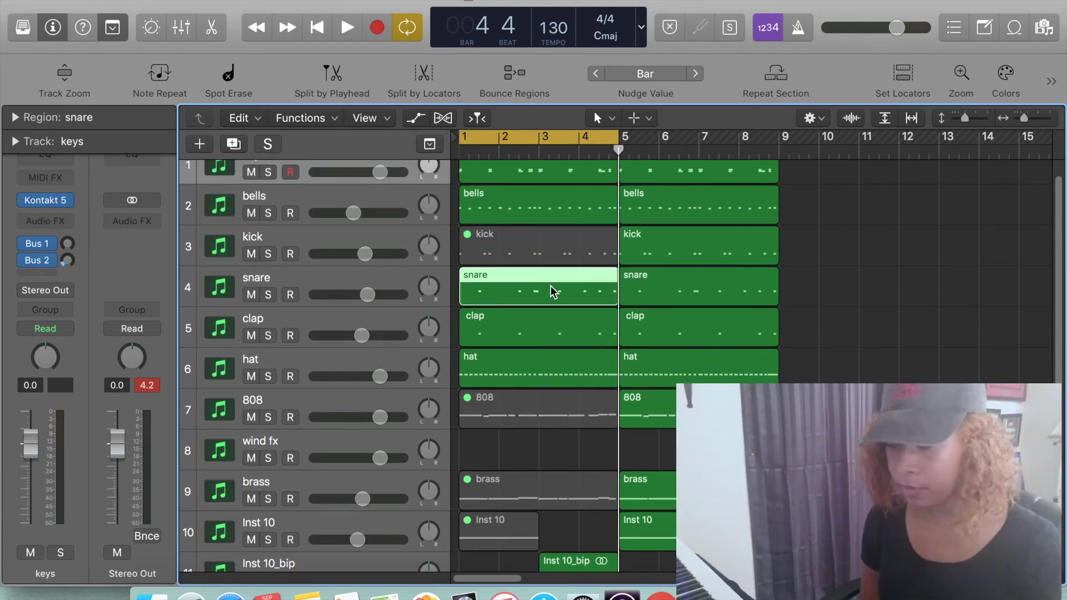
{"action": "key", "text": "ctrl+m"}
Step: Play the first four-bar section, comparing the sound with the clap track muted and unmuted
{"action": "left_click", "coordinate": [518, 382]}
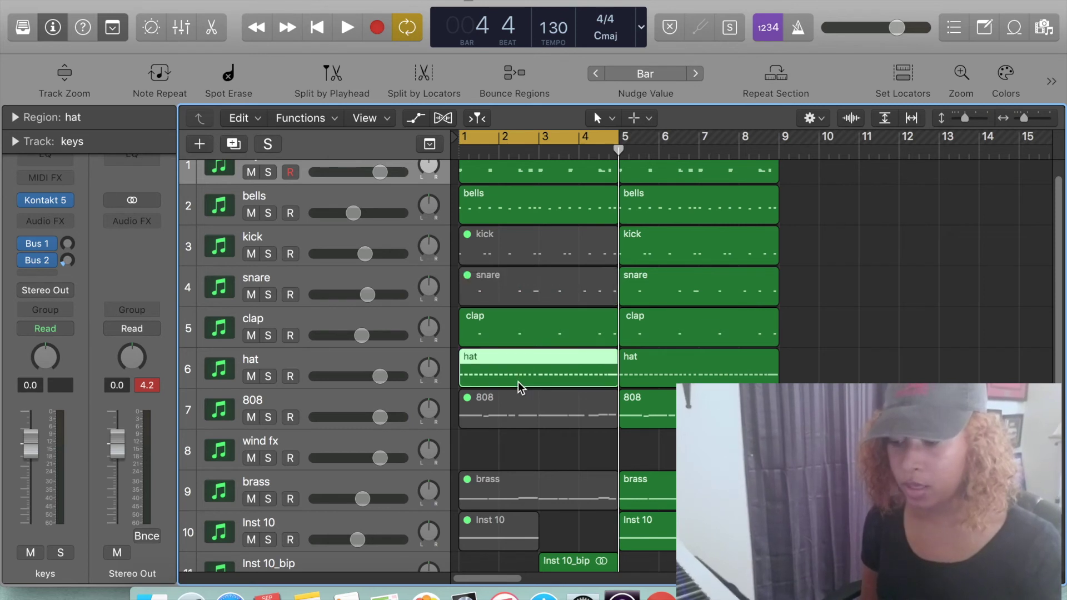
{"action": "key", "text": "space"}
{"action": "scroll", "coordinate": [534, 261], "scroll_direction": "up", "scroll_amount": 1}
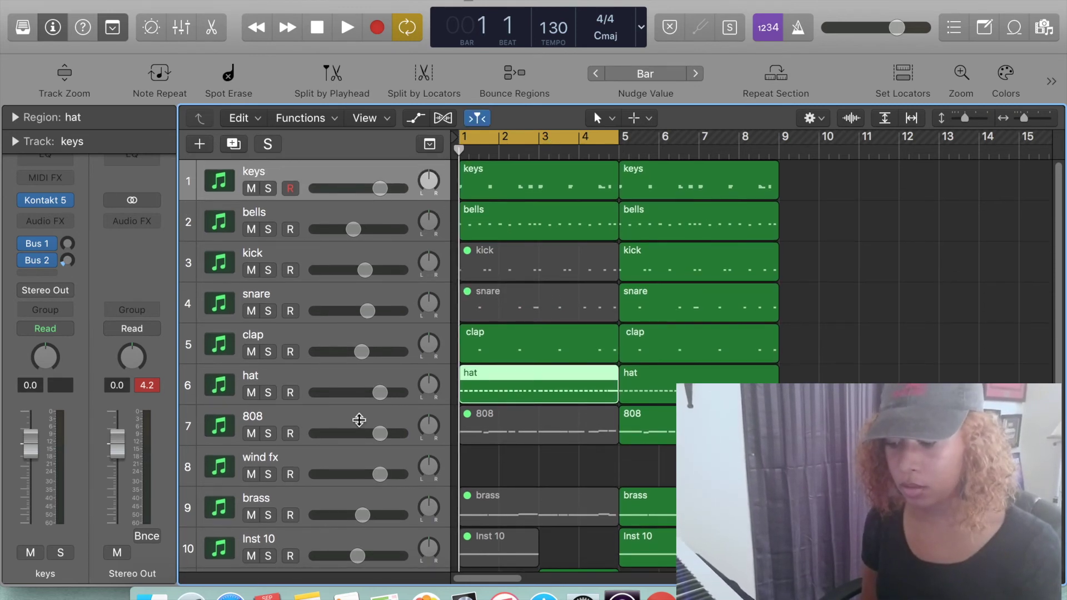
{"action": "key", "text": "space"}
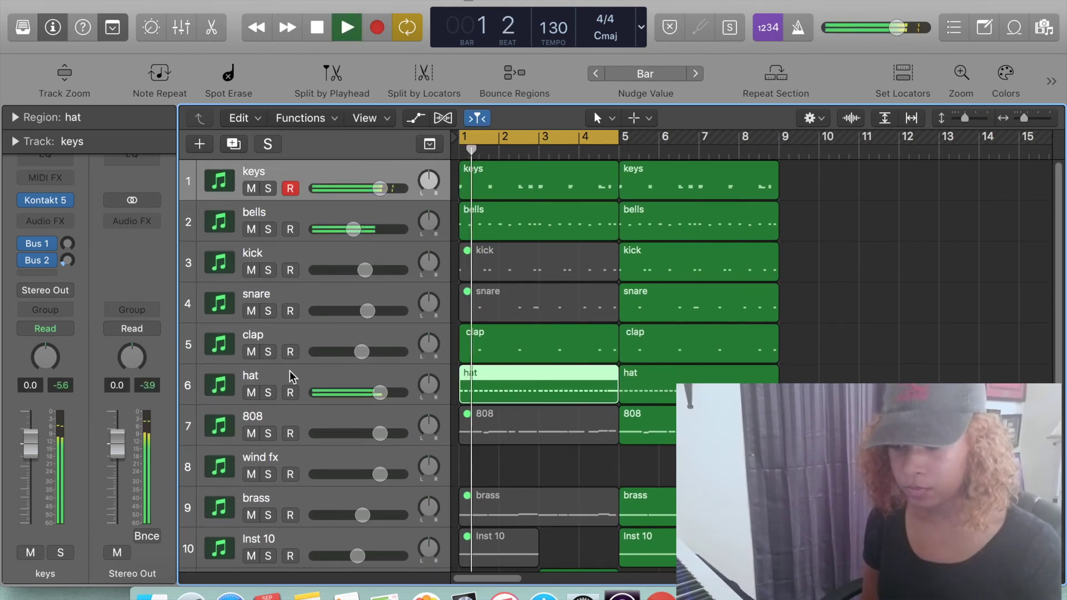
{"action": "left_click", "coordinate": [252, 352]}
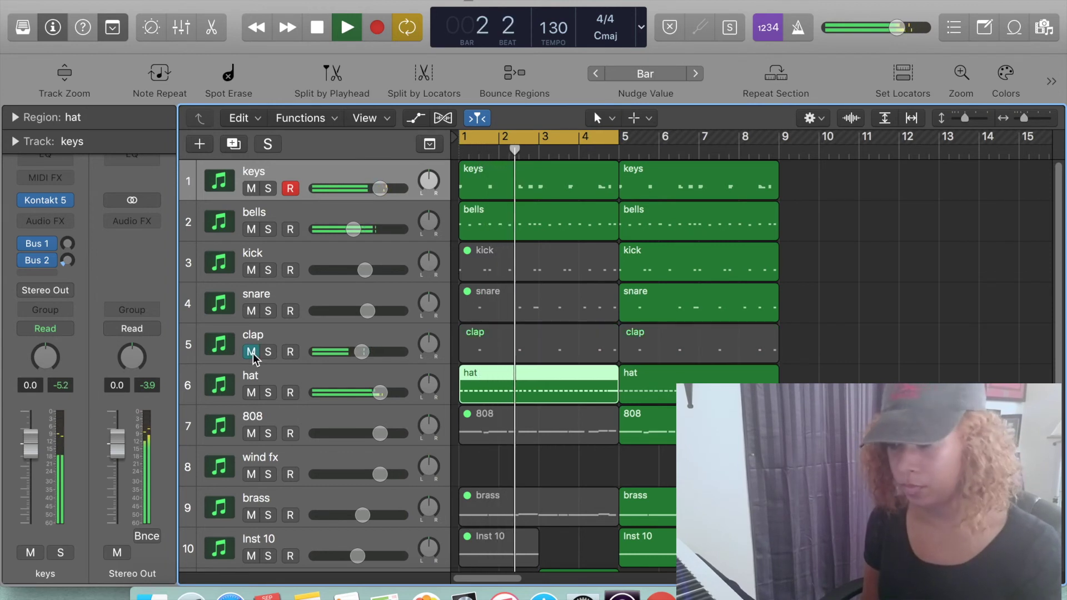
{"action": "left_click", "coordinate": [252, 352]}
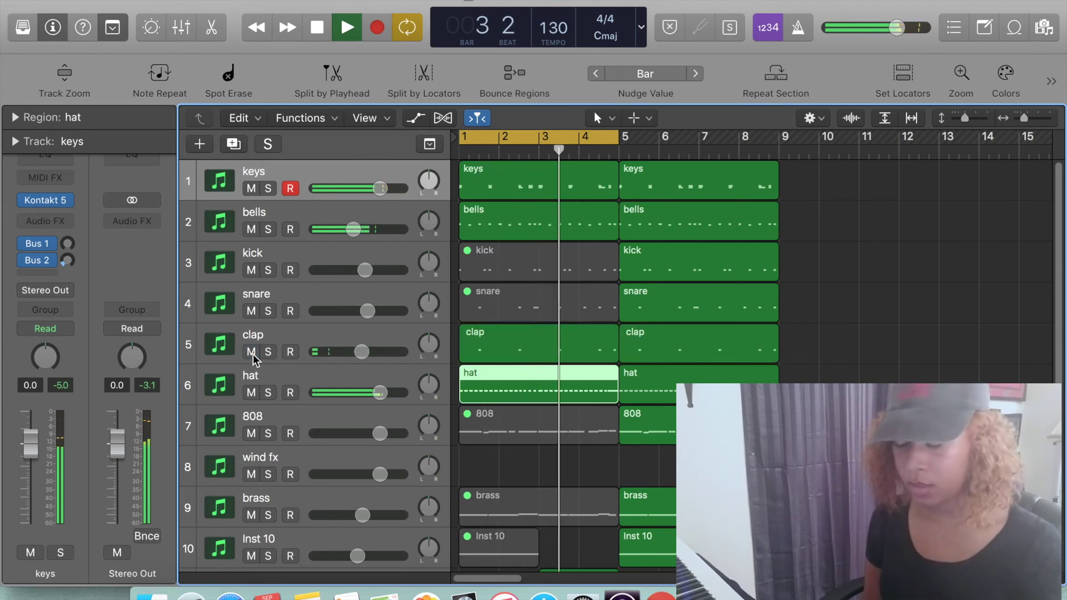
{"action": "key", "text": "space"}
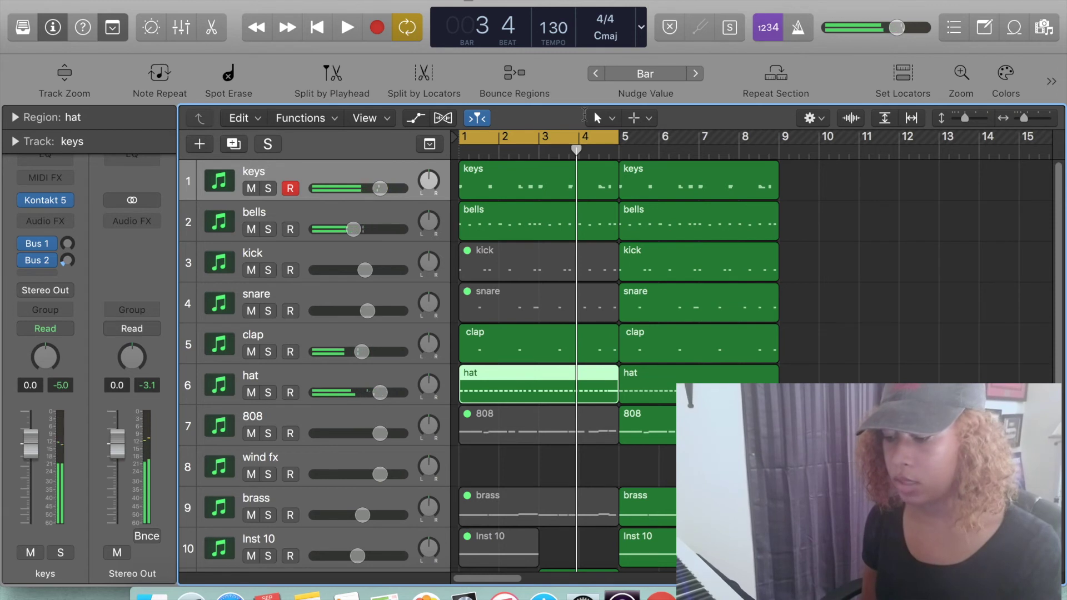
Step: Return the playhead to bar 1 and hide the wind fx track
{"action": "left_click", "coordinate": [628, 468]}
{"action": "scroll", "coordinate": [622, 473], "scroll_direction": "down", "scroll_amount": 1}
{"action": "key", "text": "Return"}
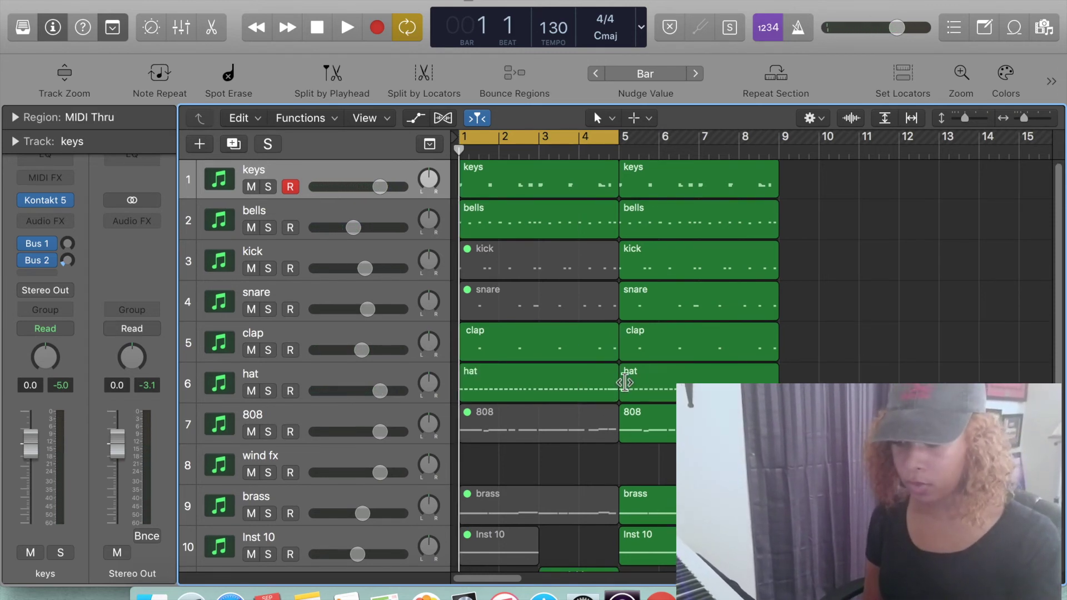
{"action": "scroll", "coordinate": [626, 381], "scroll_direction": "down", "scroll_amount": 3}
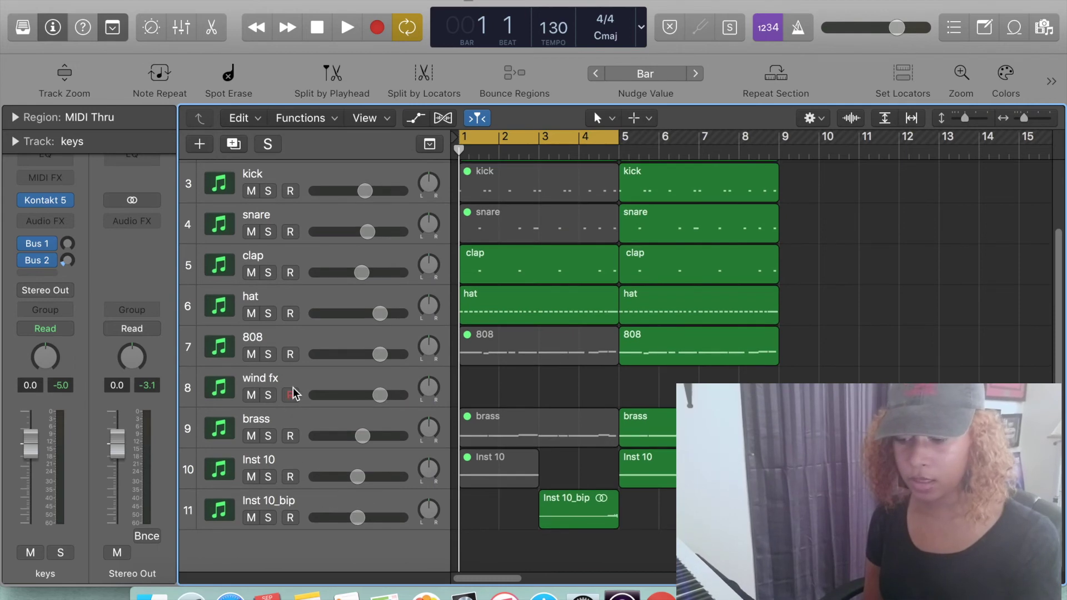
{"action": "right_click", "coordinate": [293, 393]}
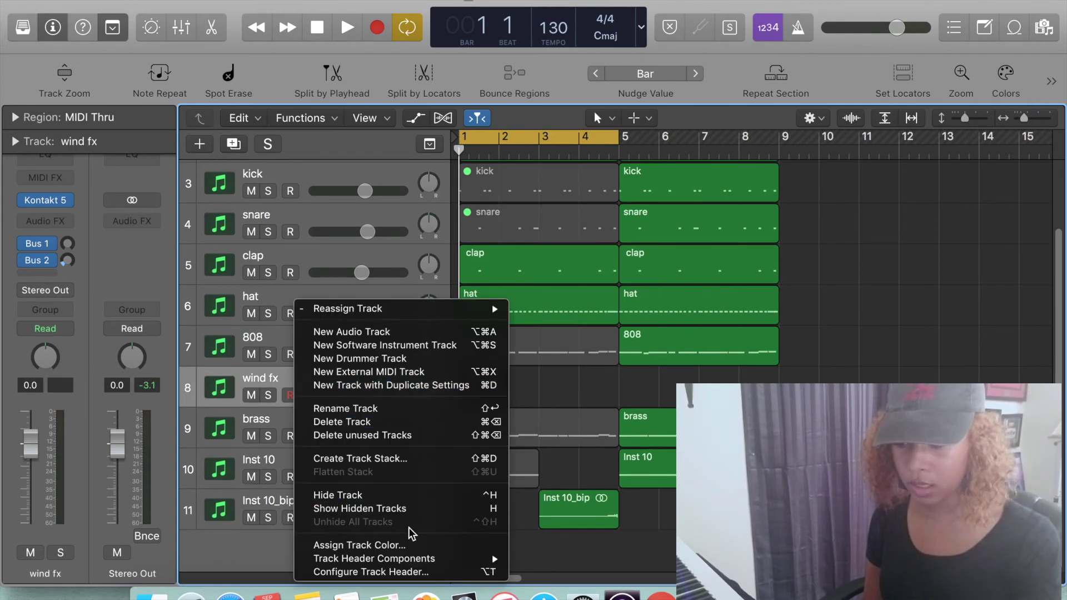
{"action": "left_click", "coordinate": [432, 495]}
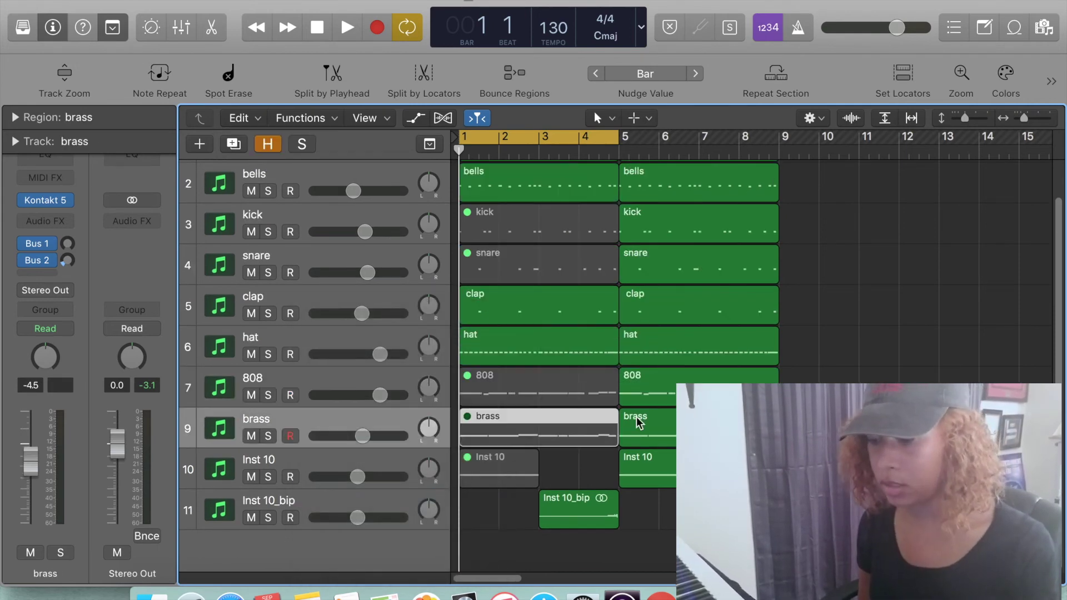
Step: Play the arrangement from the start, without looping, into the second four-bar section
{"action": "scroll", "coordinate": [638, 423], "scroll_direction": "up", "scroll_amount": 3}
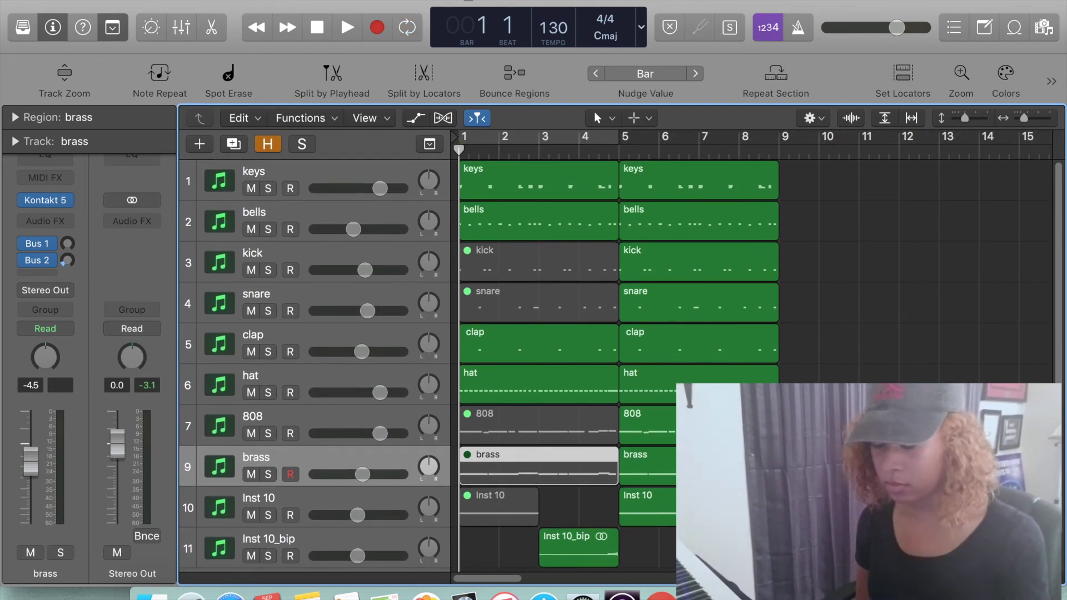
{"action": "key", "text": "space"}
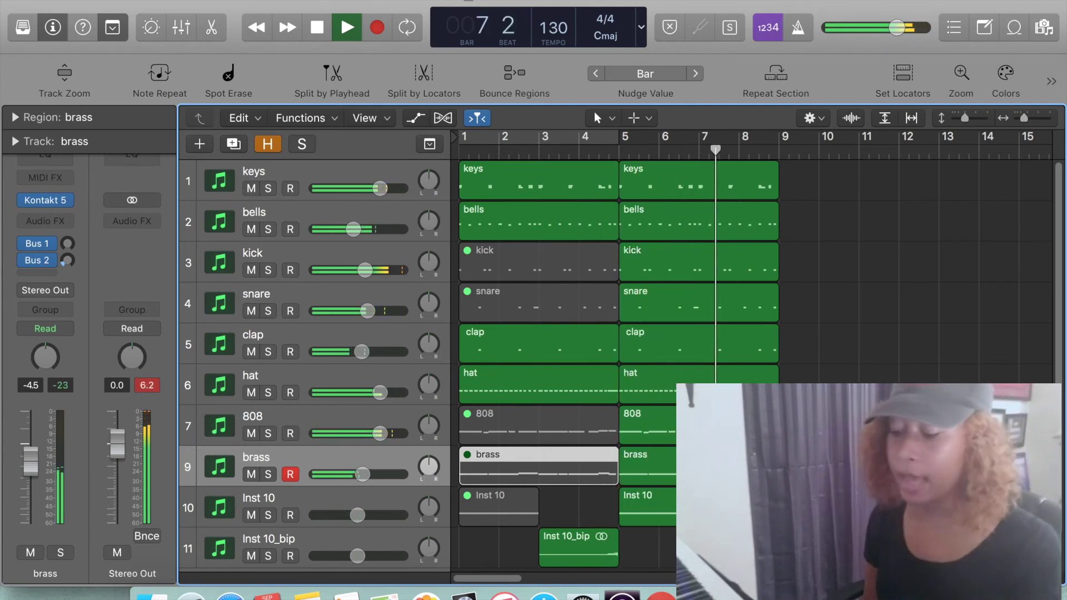
{"action": "key", "text": "space"}
{"action": "left_click", "coordinate": [580, 142]}
{"action": "left_click_drag", "start_coordinate": [581, 143], "coordinate": [745, 141]}
{"action": "right_click", "coordinate": [744, 142]}
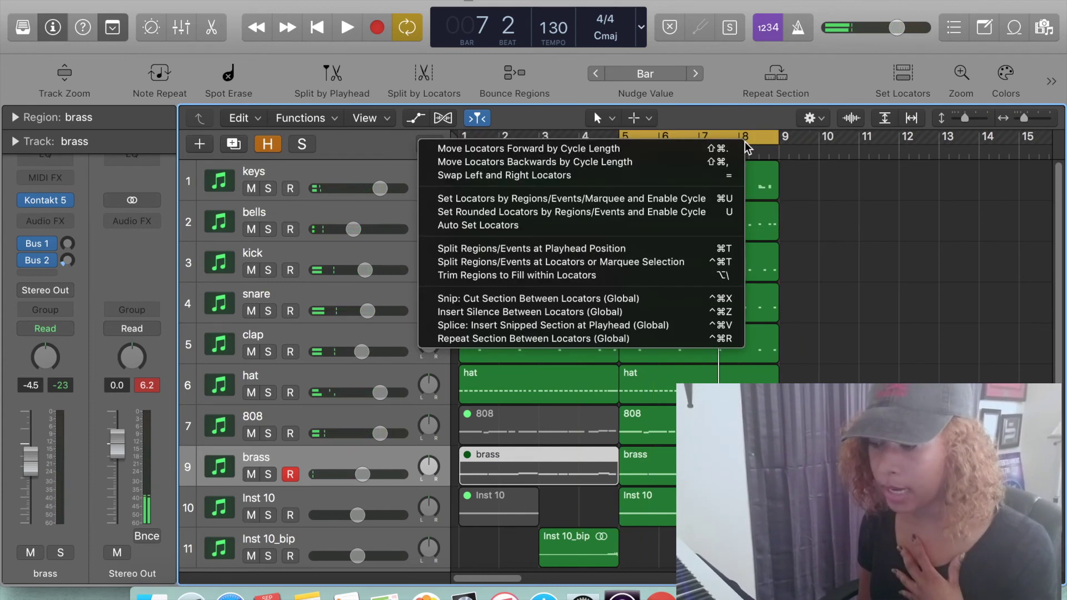
{"action": "left_click", "coordinate": [860, 234]}
Step: Move the cycle range to bars 1–4 and repeat that section between the locators across all tracks
{"action": "left_click_drag", "start_coordinate": [717, 138], "coordinate": [552, 140]}
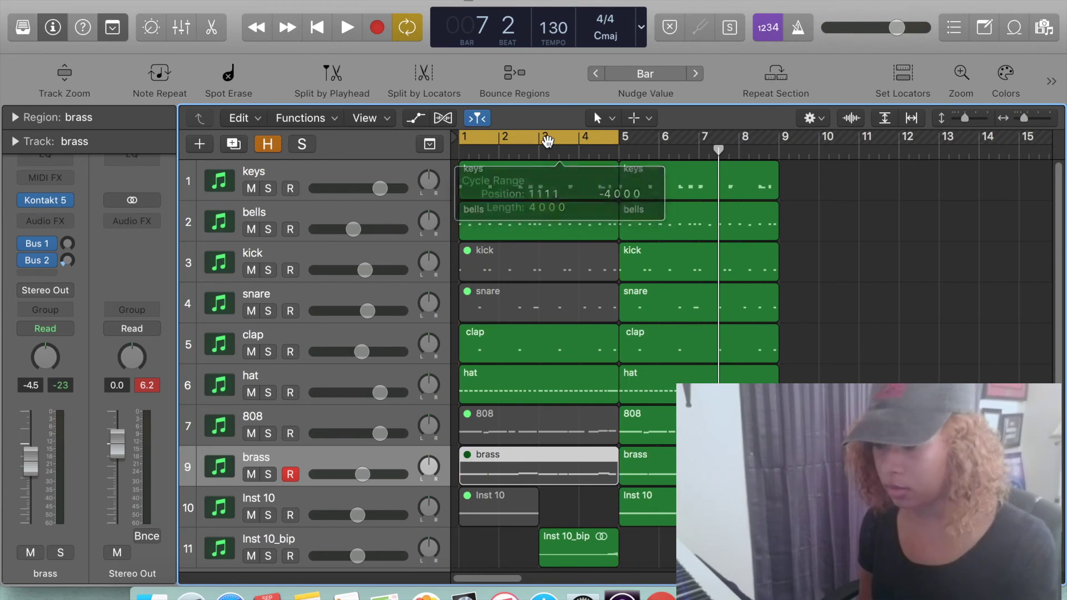
{"action": "right_click", "coordinate": [551, 140]}
{"action": "left_click", "coordinate": [612, 342]}
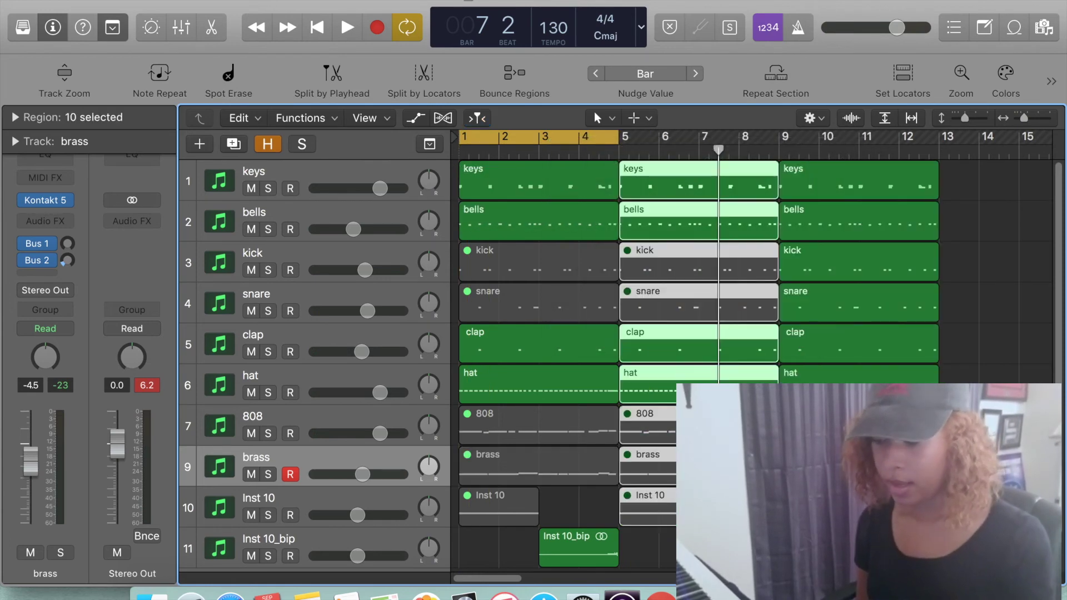
Step: Unmute the snare region in the second four-bar section
{"action": "left_click", "coordinate": [691, 303]}
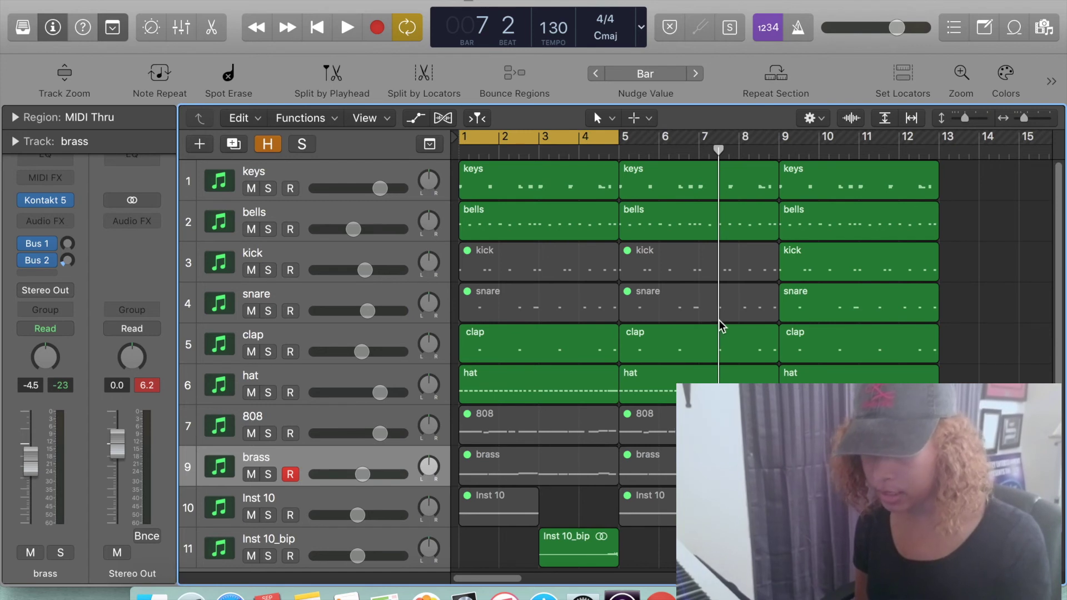
{"action": "left_click", "coordinate": [714, 275]}
{"action": "left_click", "coordinate": [702, 305]}
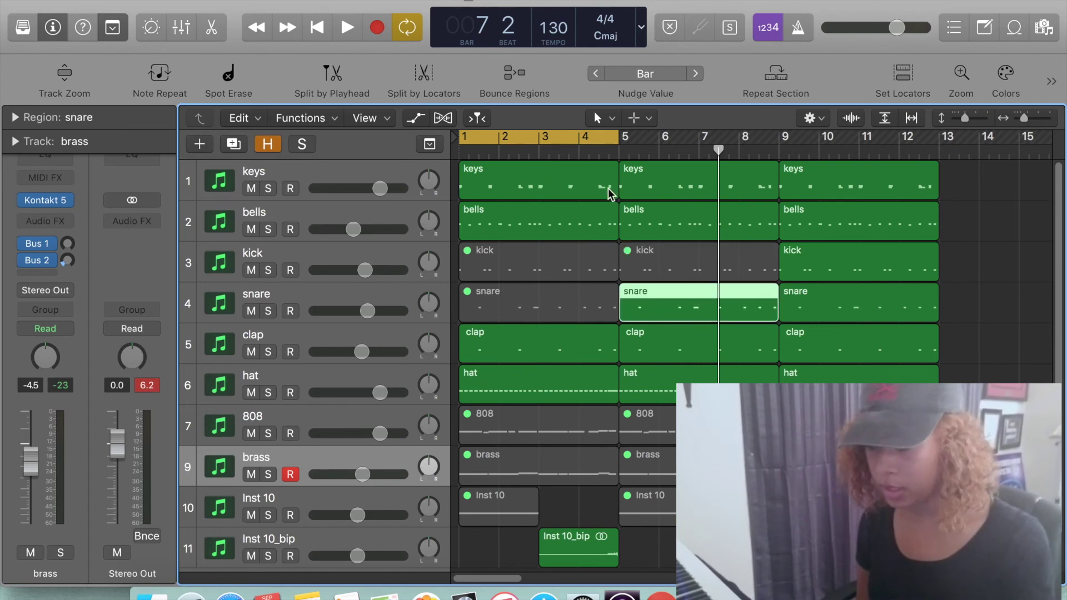
Step: Play the arrangement from bar 1 without looping, and unmute the Inst 10 crash region at bar 5
{"action": "left_click", "coordinate": [558, 147]}
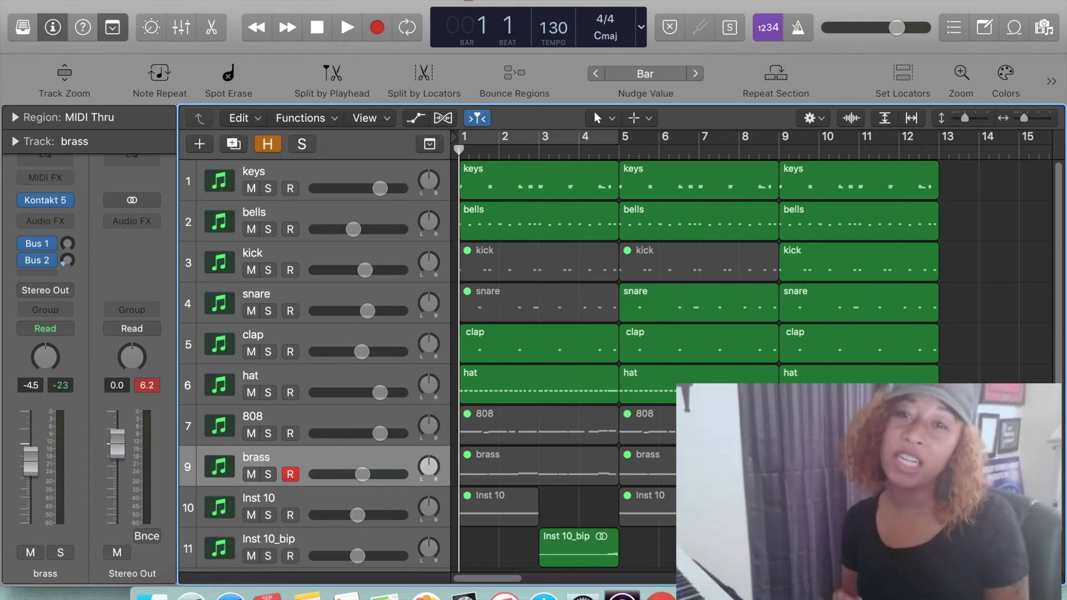
{"action": "scroll", "coordinate": [558, 344], "scroll_direction": "up", "scroll_amount": 2}
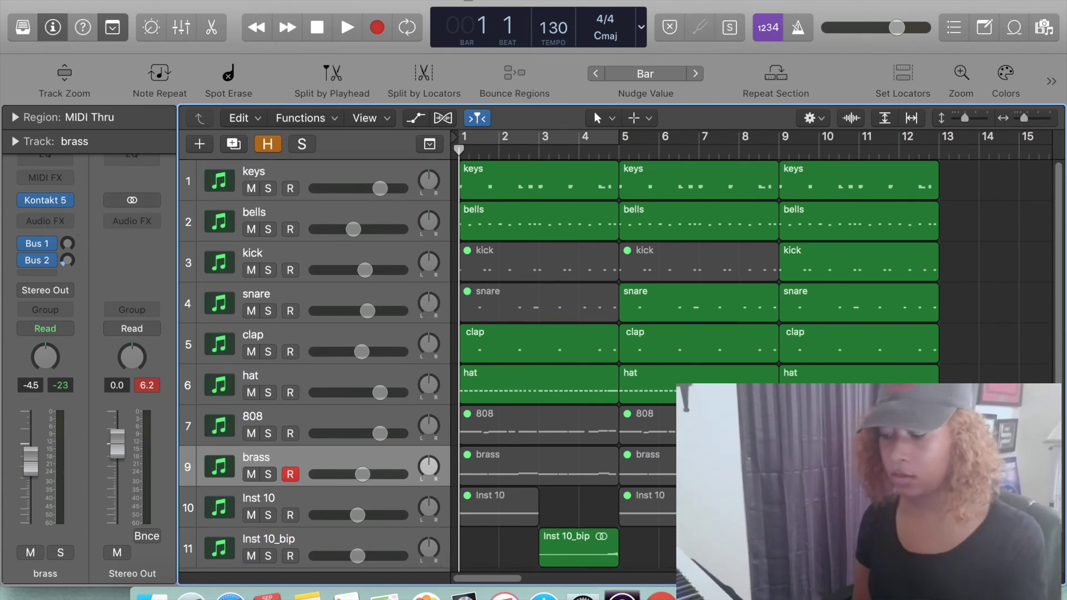
{"action": "key", "text": "space"}
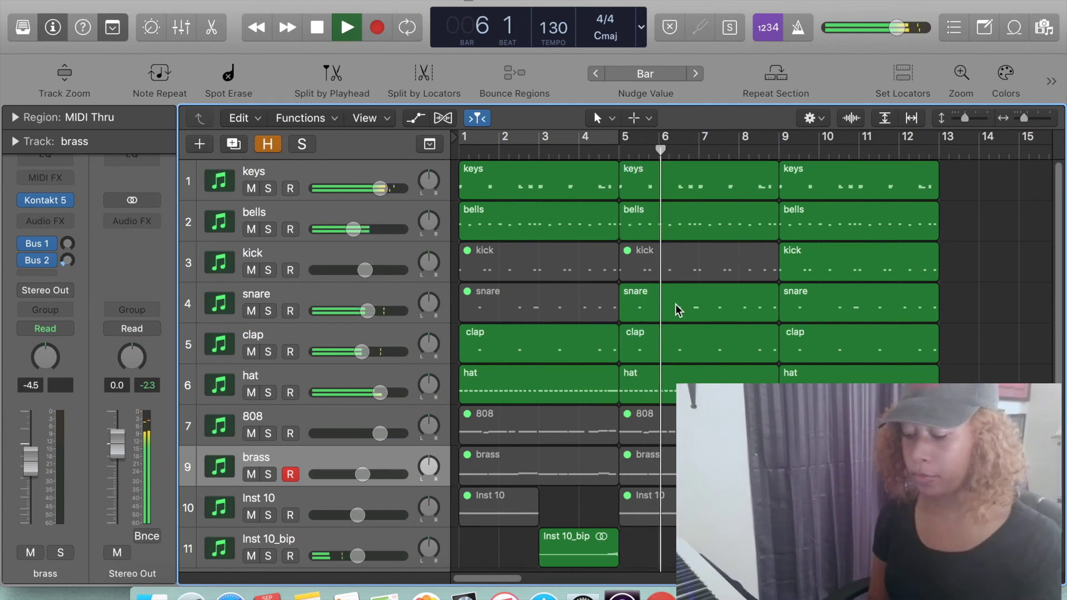
{"action": "left_click", "coordinate": [652, 509]}
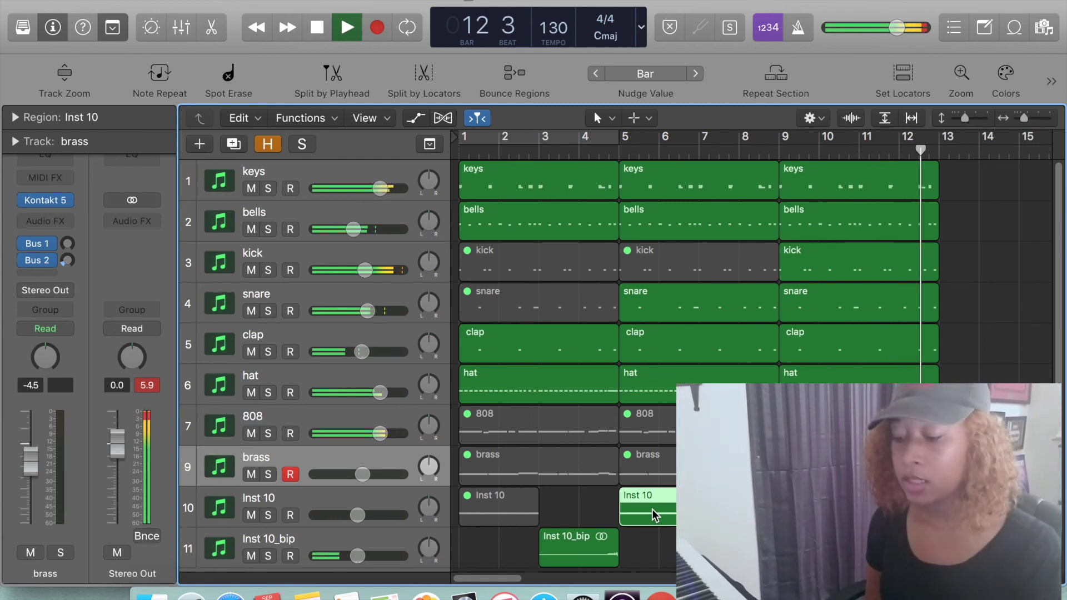
{"action": "key", "text": "space"}
Step: Move the cycle range to bars 9–12 and repeat that section between the locators across all tracks
{"action": "left_click", "coordinate": [550, 138]}
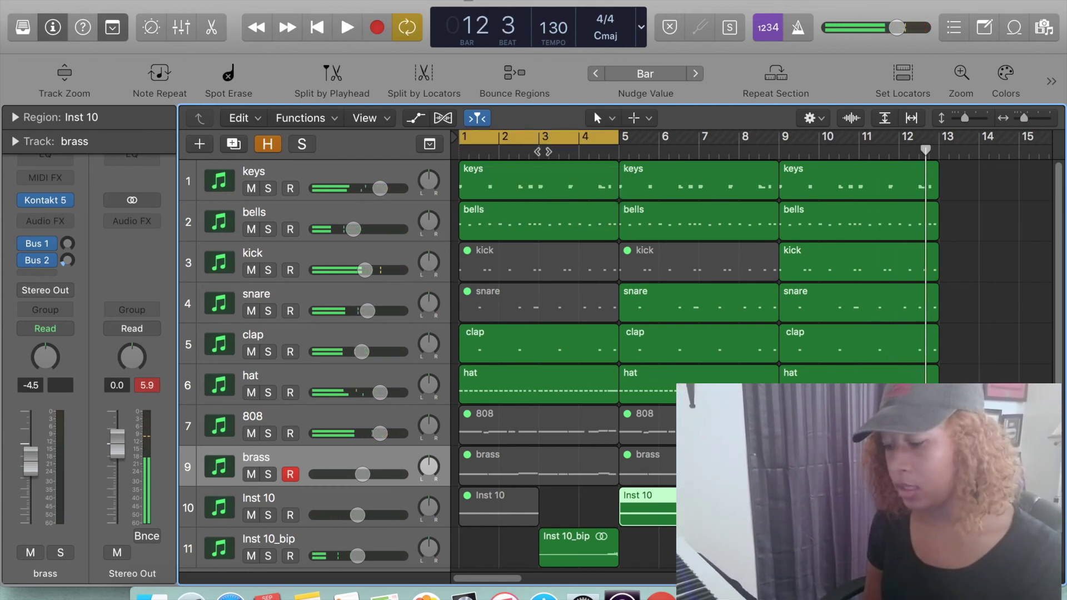
{"action": "left_click_drag", "start_coordinate": [542, 146], "coordinate": [859, 141]}
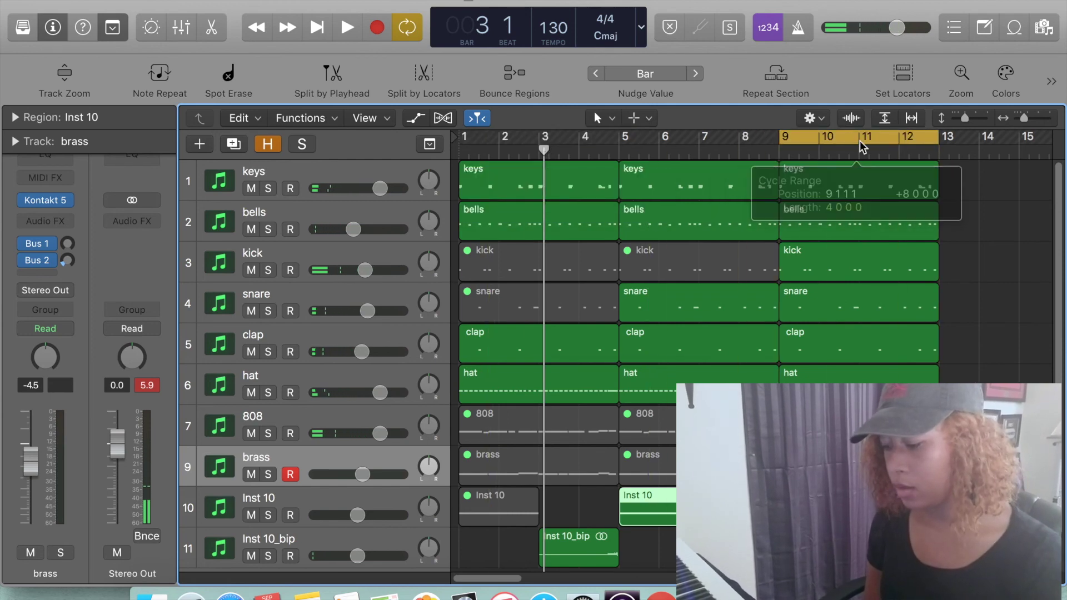
{"action": "right_click", "coordinate": [859, 141]}
{"action": "left_click", "coordinate": [808, 338]}
Step: Move the cycle range to bars 13–16 and repeat that section between the locators across all tracks
{"action": "scroll", "coordinate": [915, 333], "scroll_direction": "right", "scroll_amount": 10}
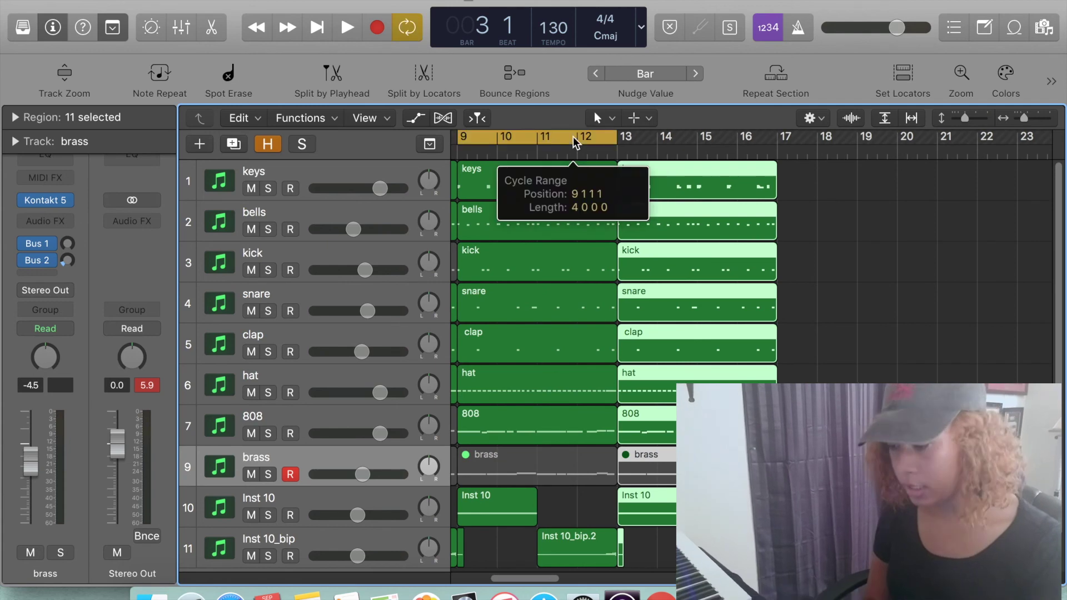
{"action": "left_click_drag", "start_coordinate": [576, 137], "coordinate": [728, 142]}
{"action": "right_click", "coordinate": [728, 142]}
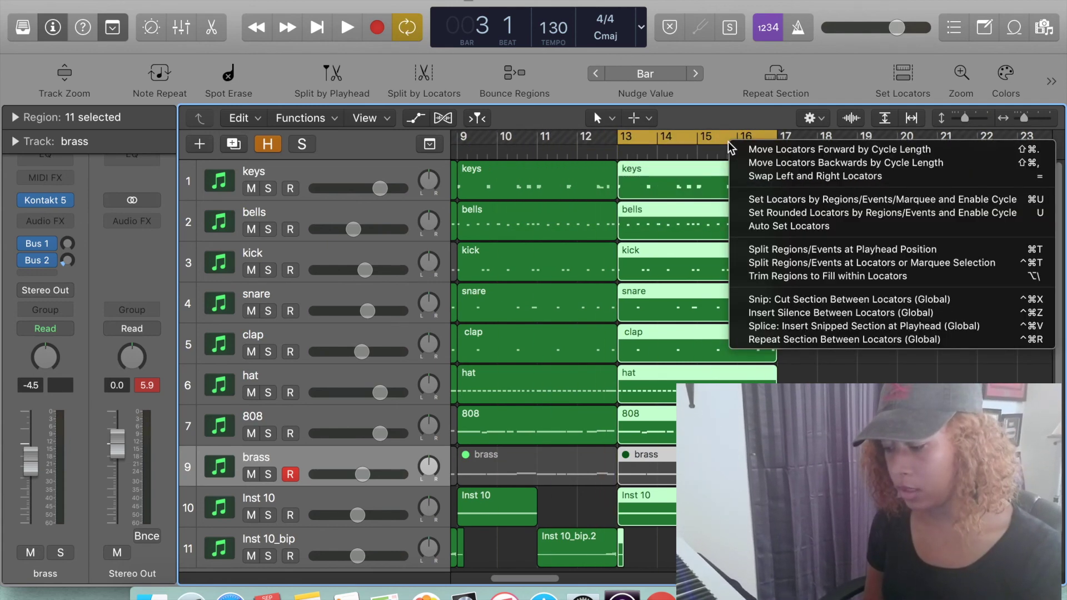
{"action": "left_click", "coordinate": [836, 339]}
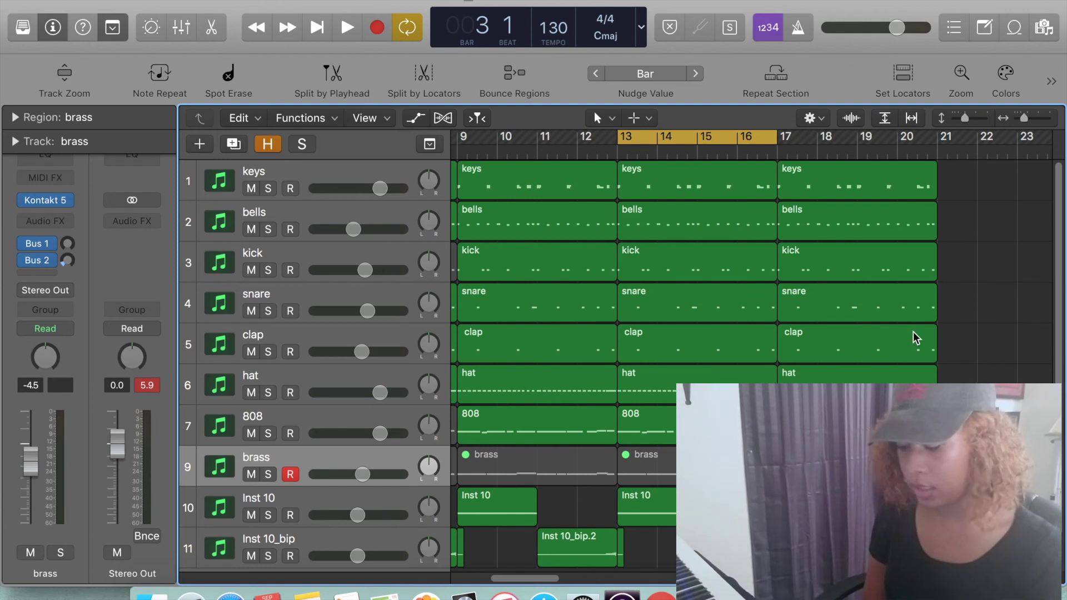
Step: Mute the keys and bells regions in bars 17–20 and play from bar 17 without looping
{"action": "key", "text": "ctrl+m"}
{"action": "right_click", "coordinate": [876, 229]}
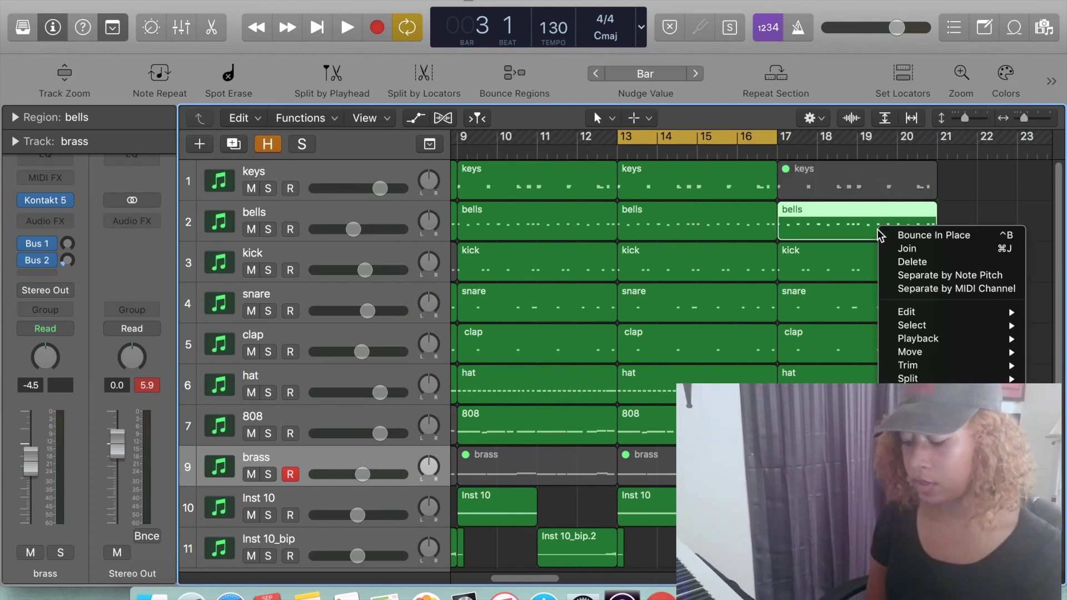
{"action": "left_click", "coordinate": [877, 227]}
{"action": "key", "text": "ctrl+m"}
{"action": "left_click", "coordinate": [786, 133]}
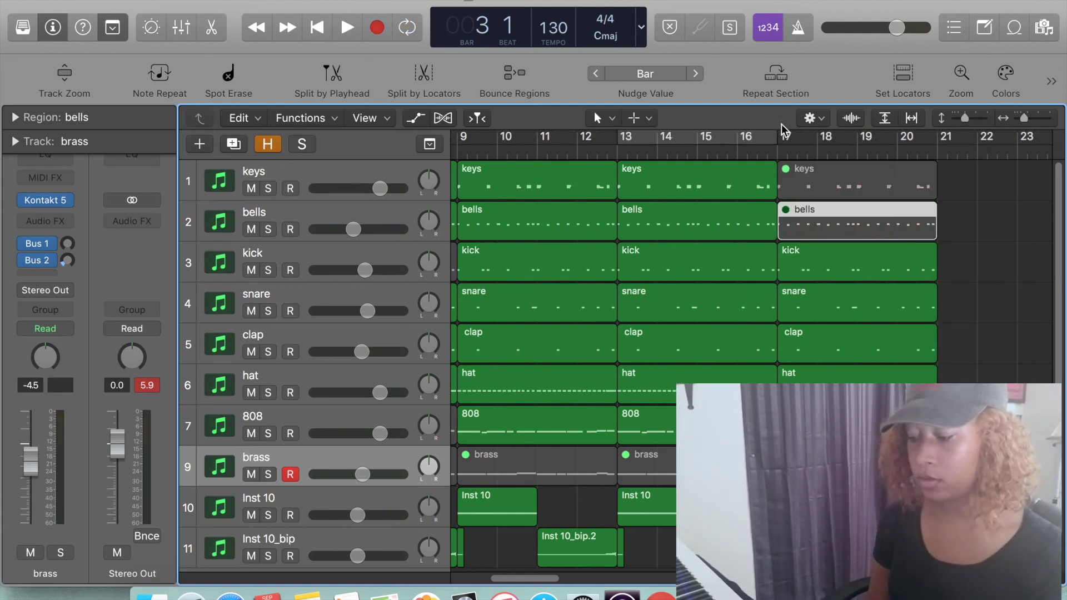
{"action": "key", "text": "space"}
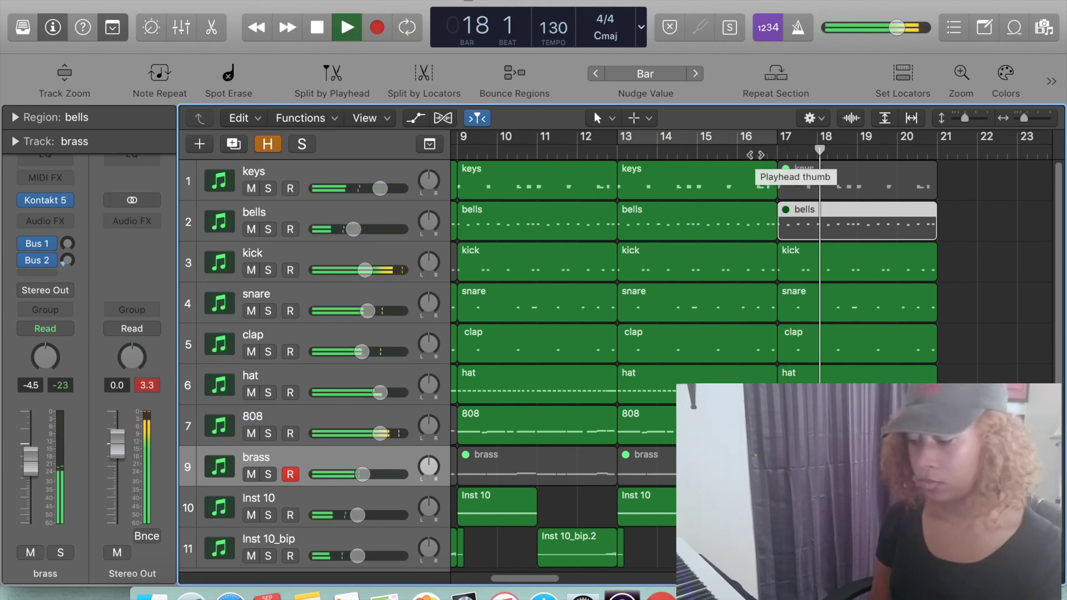
Step: Move the cycle range to bars 17–20 and repeat that section between the locators across all tracks
{"action": "left_click_drag", "start_coordinate": [707, 139], "coordinate": [867, 139]}
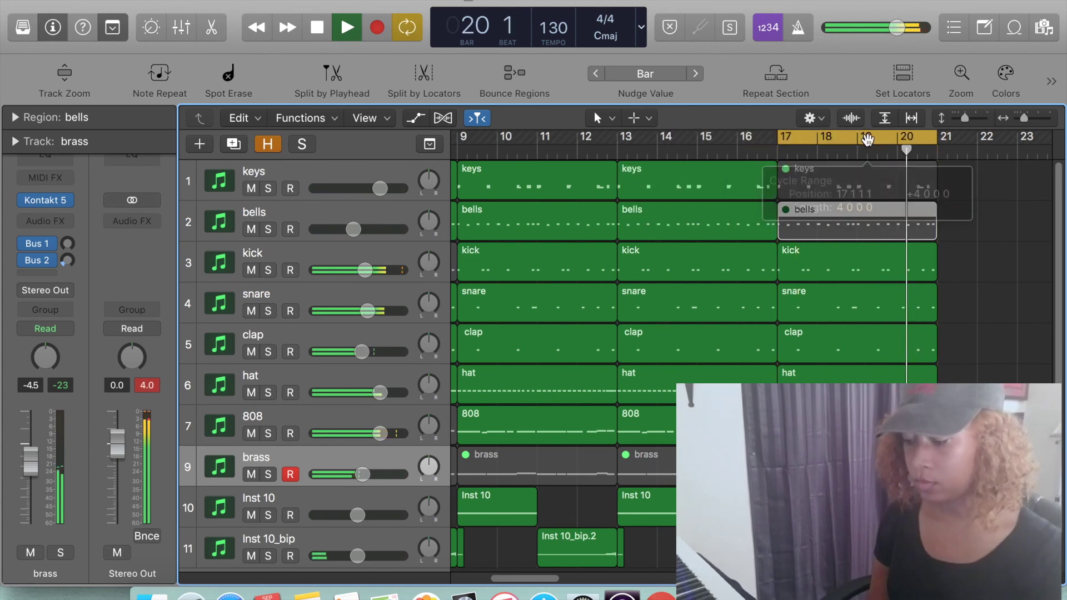
{"action": "right_click", "coordinate": [867, 139]}
{"action": "left_click", "coordinate": [804, 342]}
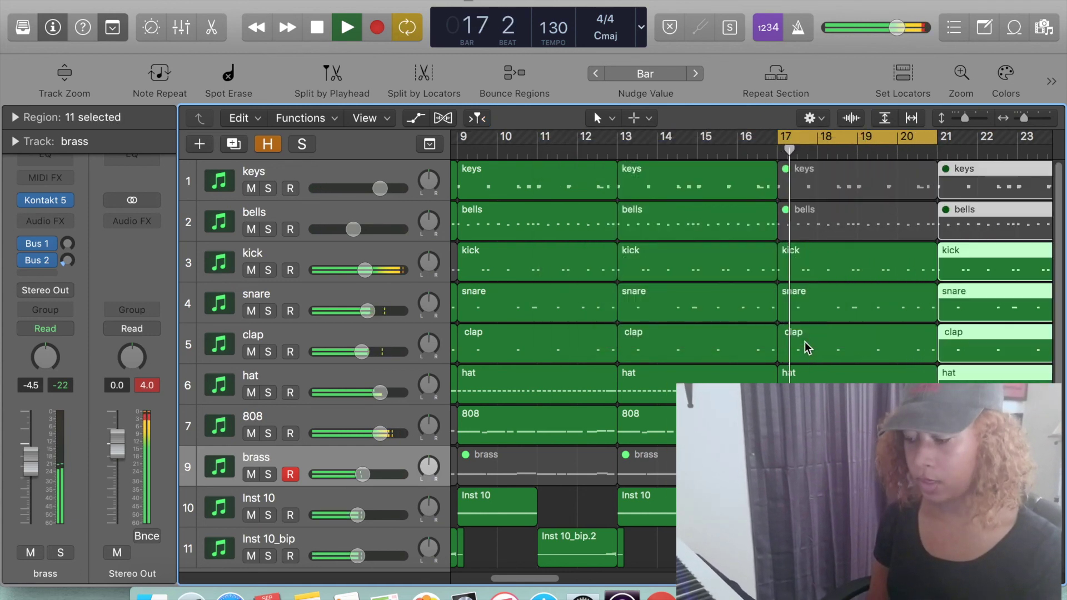
Step: Repeat the bars 17–20 section between the locators two more times across all tracks, extending the arrangement through bar 32
{"action": "scroll", "coordinate": [804, 341], "scroll_direction": "right", "scroll_amount": 5}
{"action": "right_click", "coordinate": [639, 139]}
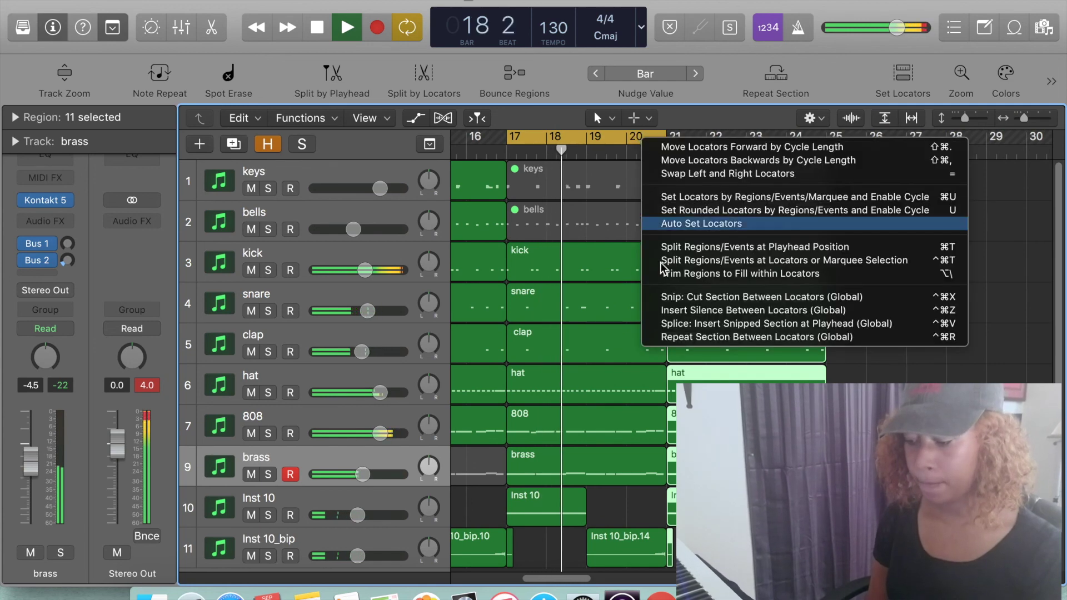
{"action": "left_click", "coordinate": [700, 339]}
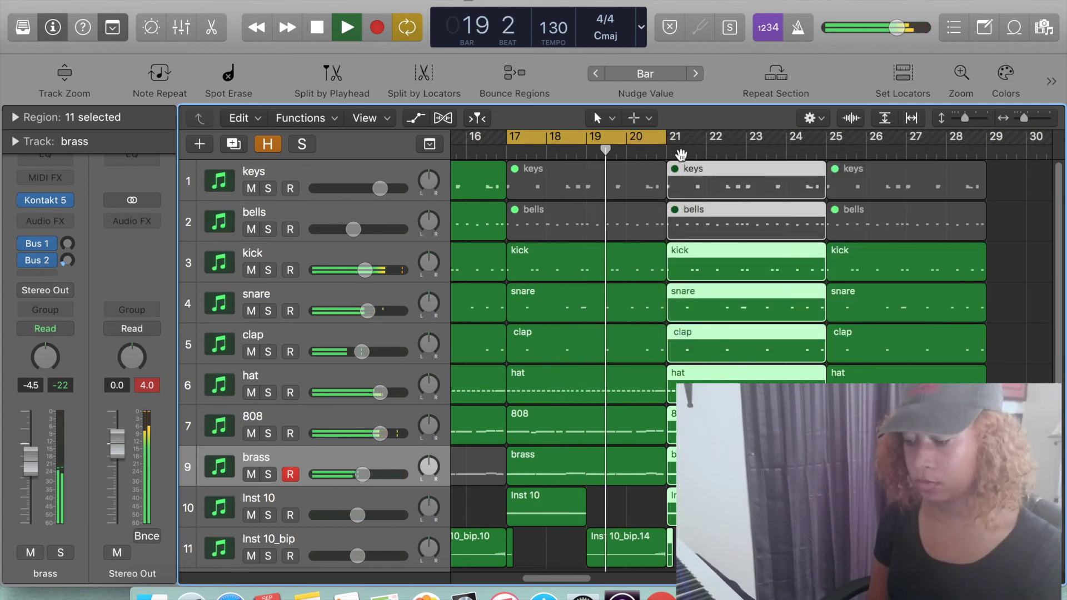
{"action": "right_click", "coordinate": [635, 140]}
{"action": "left_click", "coordinate": [676, 337]}
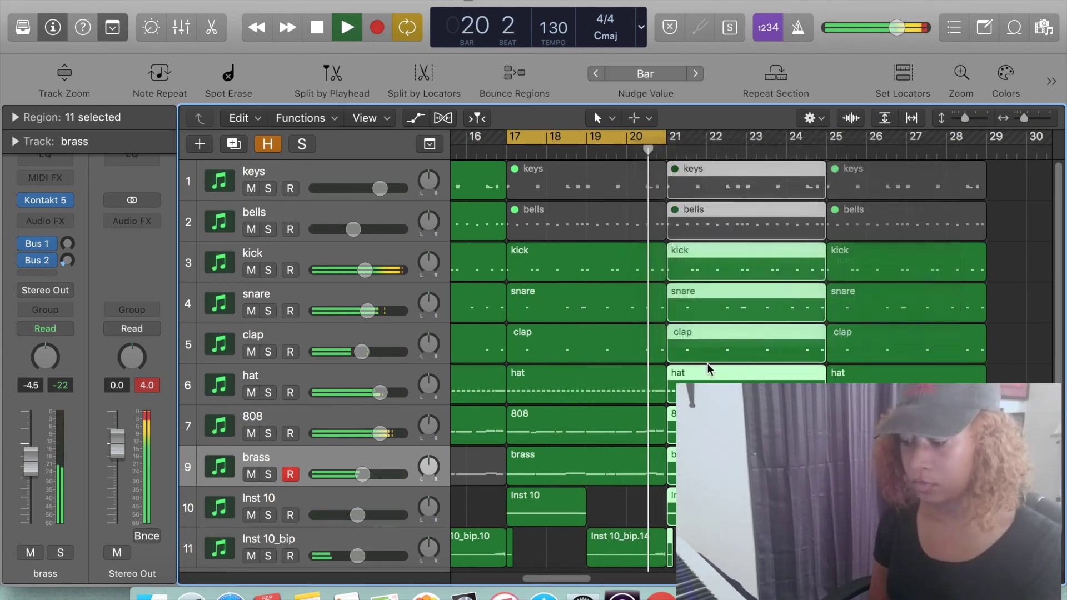
Step: Unmute the bells regions in bars 25–28 and 29–32, leaving the keys regions there muted
{"action": "scroll", "coordinate": [639, 251], "scroll_direction": "right", "scroll_amount": 8}
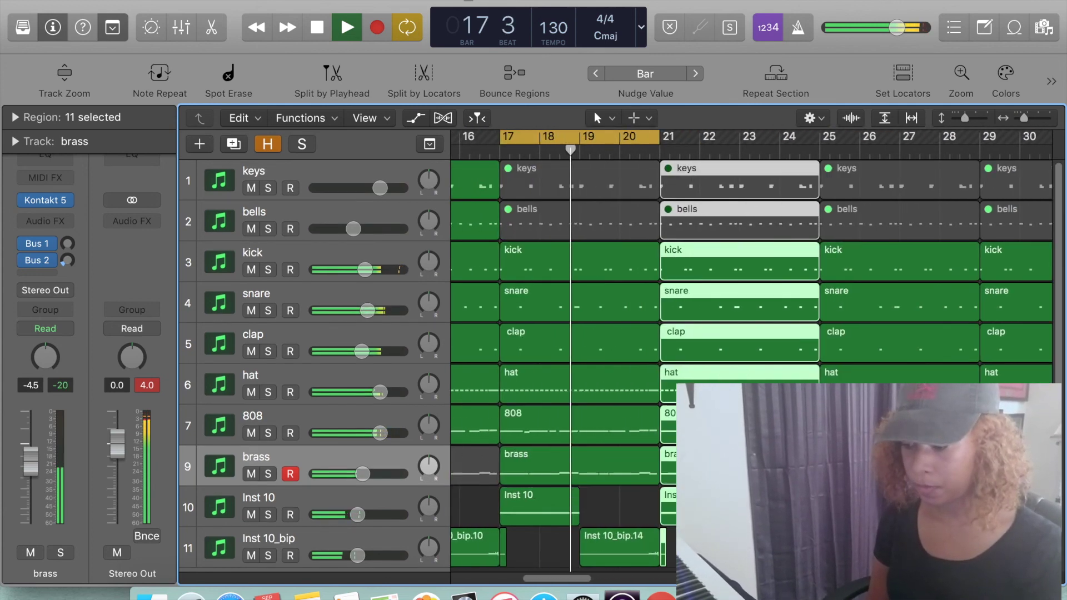
{"action": "left_click", "coordinate": [647, 229]}
{"action": "key", "text": "m"}
{"action": "right_click", "coordinate": [759, 225]}
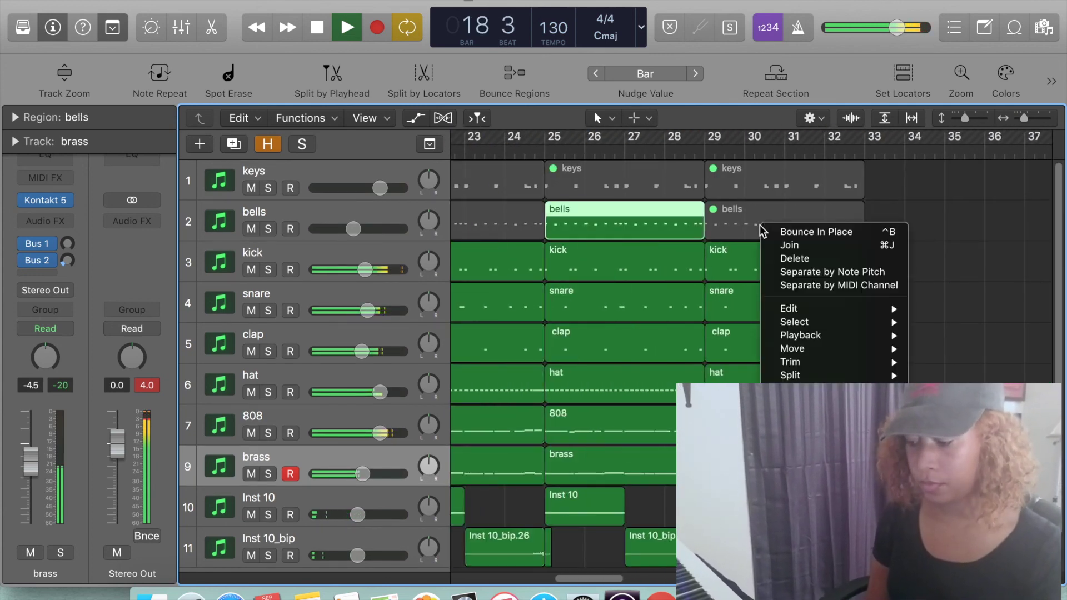
{"action": "key", "text": "Escape"}
{"action": "key", "text": "m"}
{"action": "left_click", "coordinate": [1013, 374]}
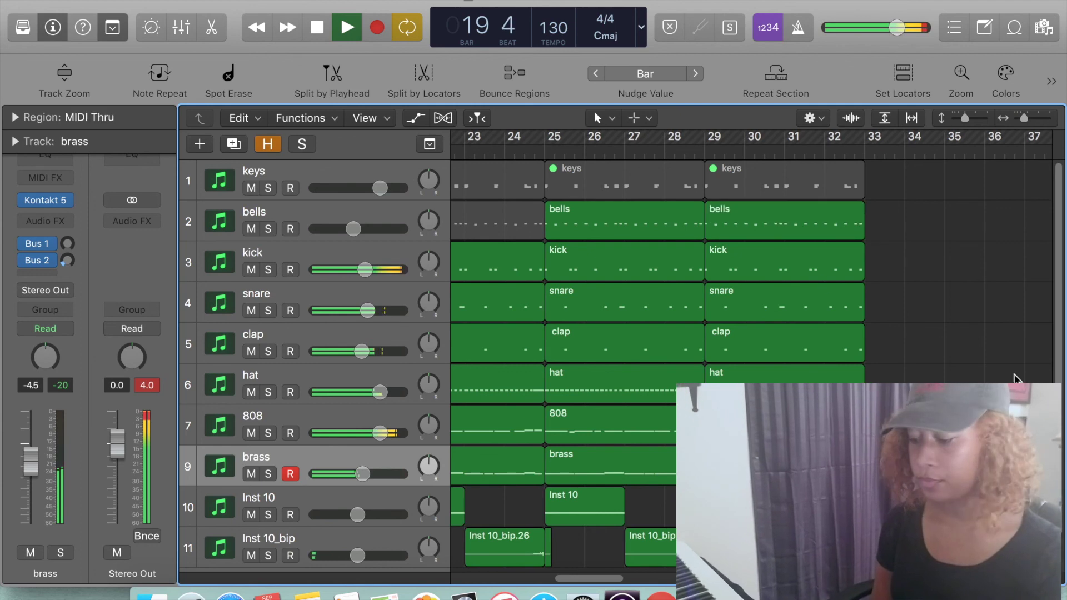
Step: Extend the cycle range to cover bars 9–32 and stop playback
{"action": "key", "text": "z"}
{"action": "scroll", "coordinate": [887, 354], "scroll_direction": "left", "scroll_amount": 3}
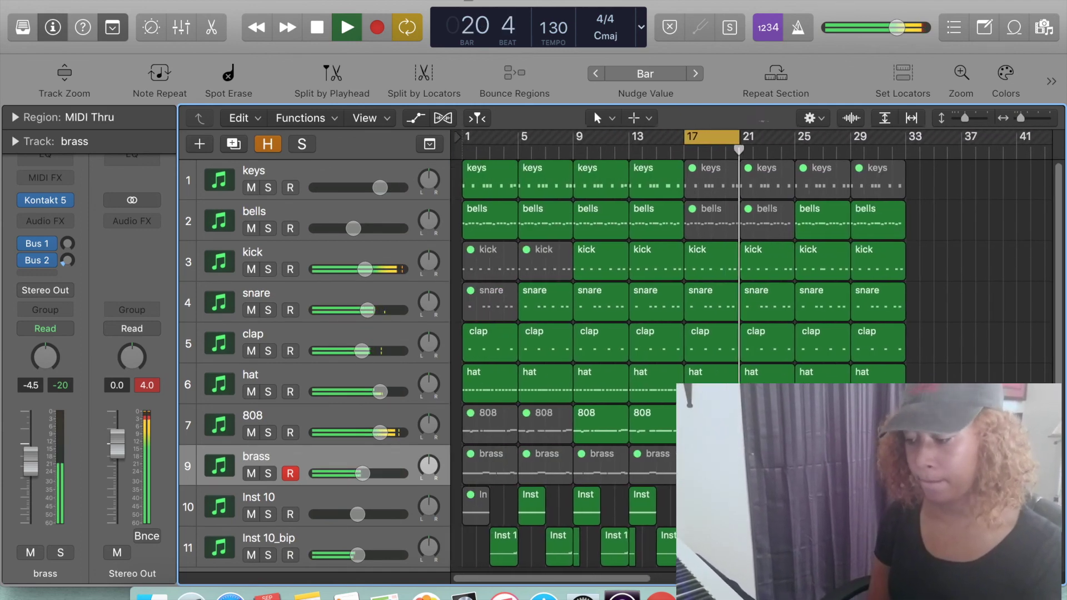
{"action": "left_click_drag", "start_coordinate": [737, 137], "coordinate": [900, 139]}
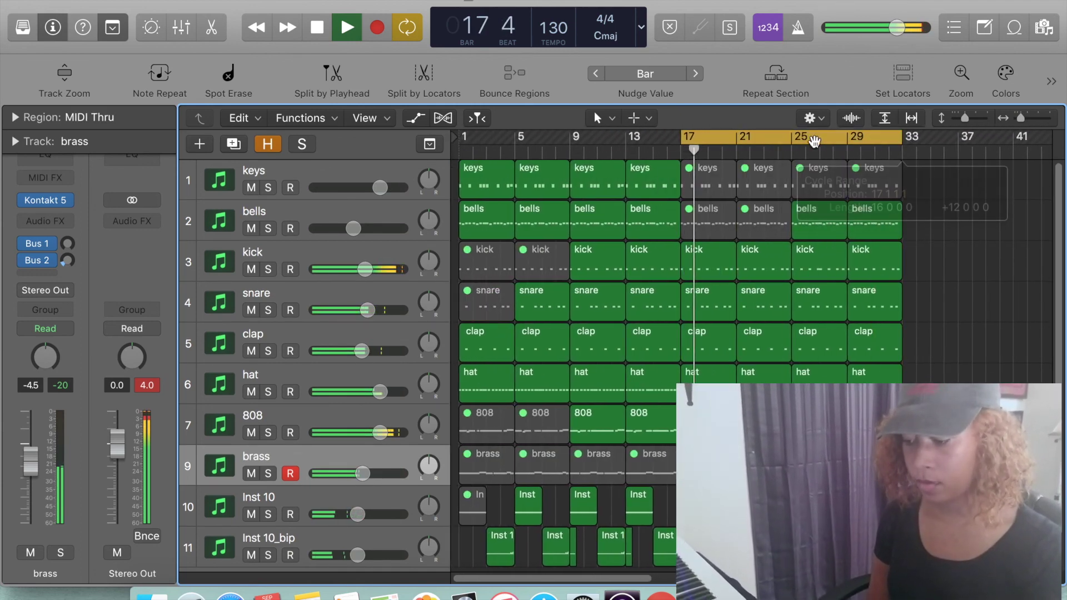
{"action": "left_click_drag", "start_coordinate": [684, 137], "coordinate": [572, 137]}
{"action": "key", "text": "space"}
Step: Repeat the bars 9–32 section between the locators twice across all tracks
{"action": "right_click", "coordinate": [587, 143]}
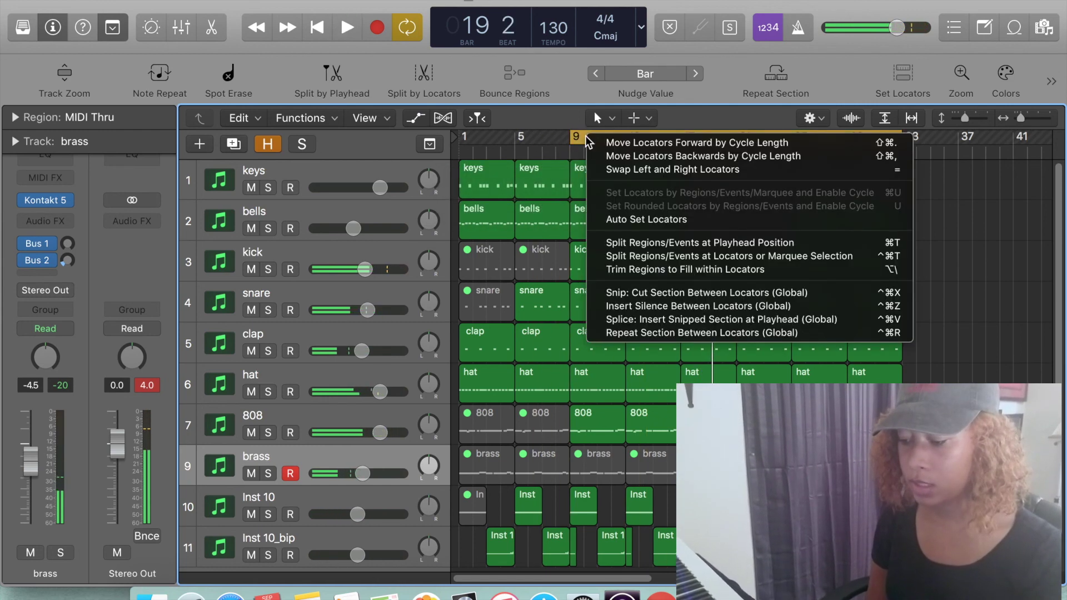
{"action": "left_click", "coordinate": [742, 331]}
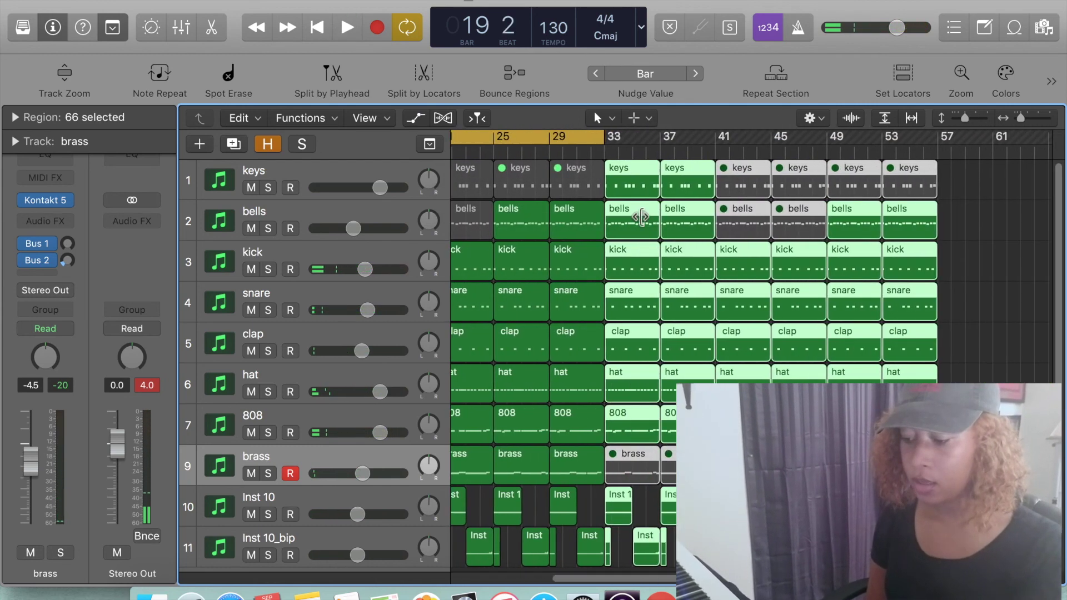
{"action": "scroll", "coordinate": [552, 209], "scroll_direction": "left", "scroll_amount": 10}
{"action": "scroll", "coordinate": [513, 215], "scroll_direction": "right", "scroll_amount": 12}
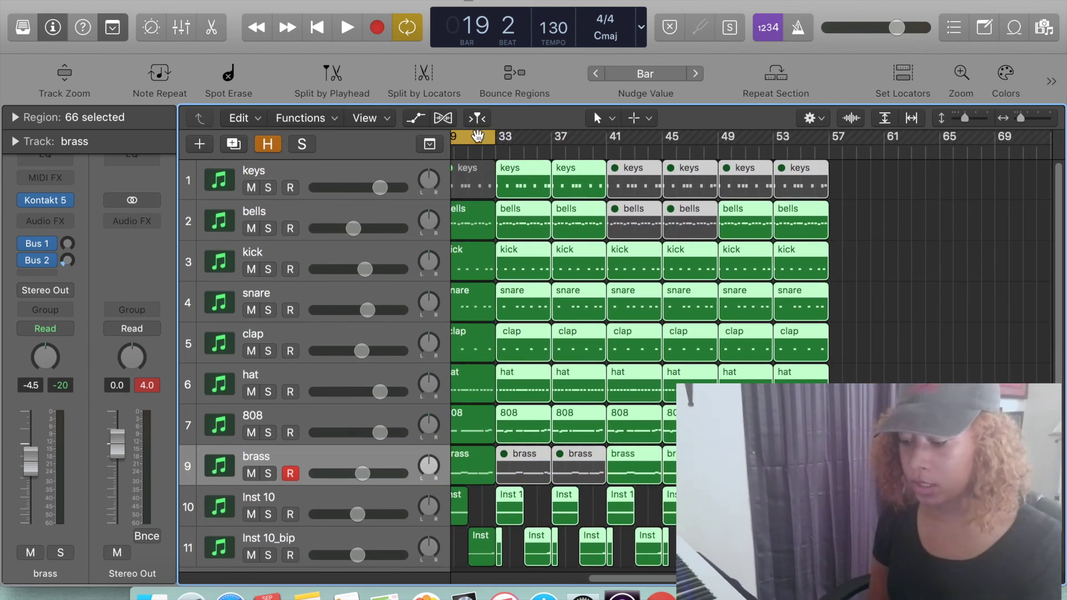
{"action": "right_click", "coordinate": [478, 137]}
{"action": "left_click", "coordinate": [584, 332]}
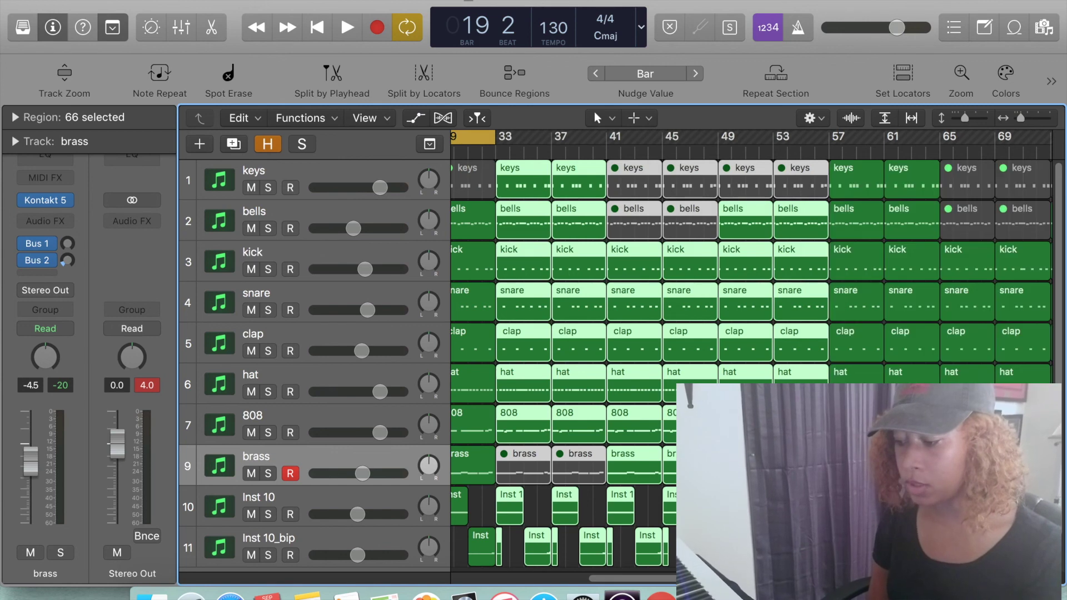
Step: Delete the regions on all tracks from bar 65 to the end of the arrangement
{"action": "scroll", "coordinate": [584, 334], "scroll_direction": "right", "scroll_amount": 8}
{"action": "left_click_drag", "start_coordinate": [955, 184], "coordinate": [746, 224]}
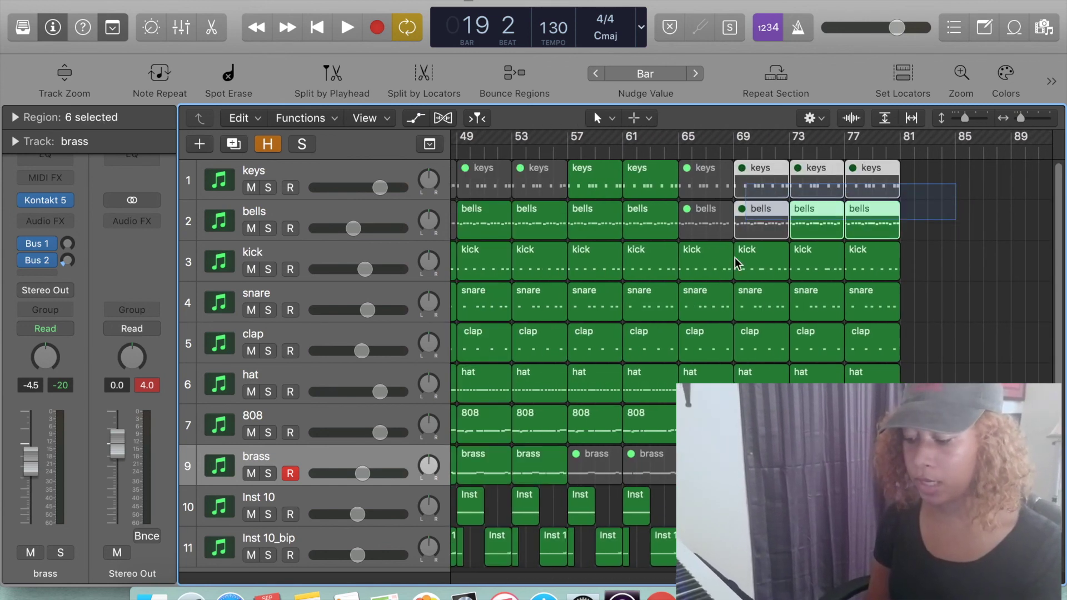
{"action": "key", "text": "Delete"}
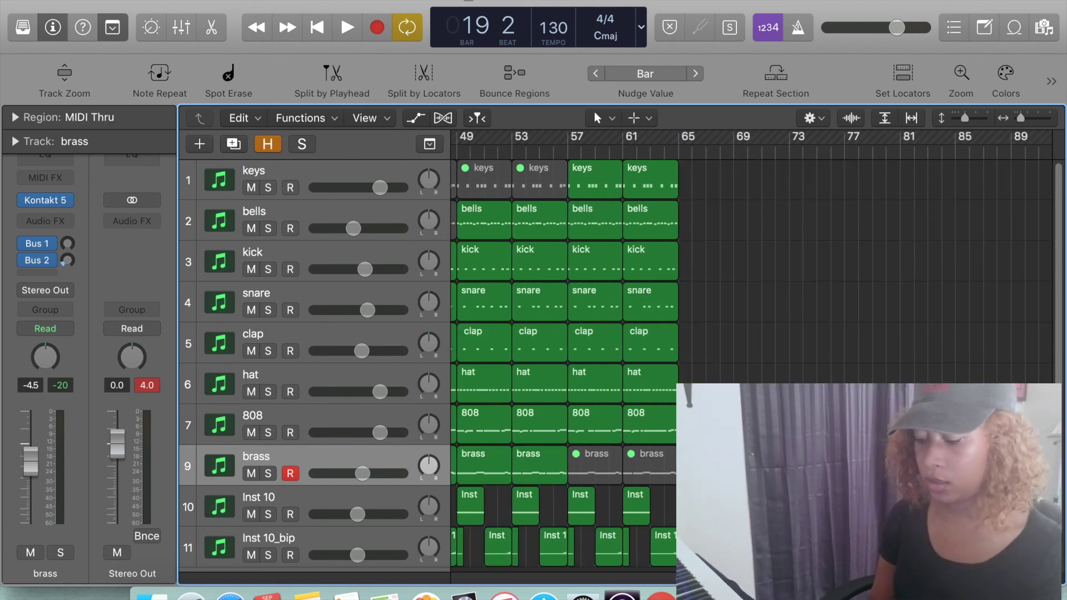